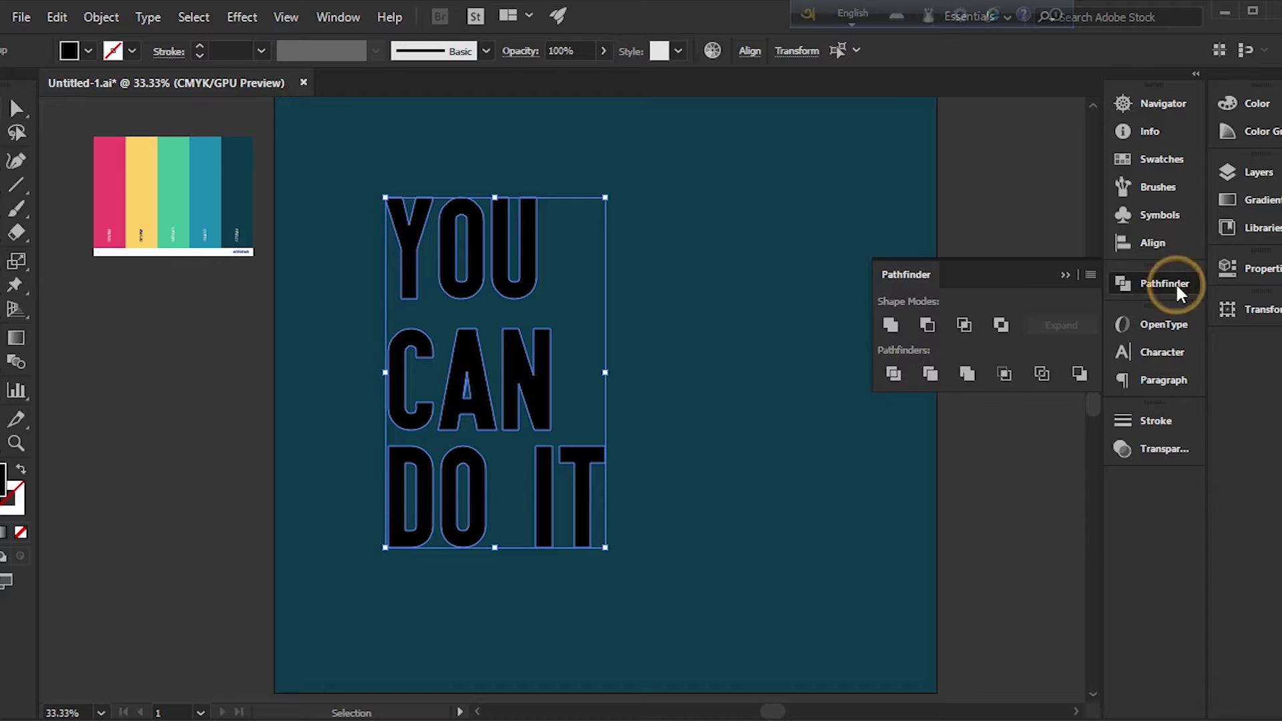
Apply Pathfinder Trim to the outlined YOU CAN DO IT lettering, ungroup the result and deselect it
left_click(929, 375)
right_click(539, 348)
left_click(606, 514)
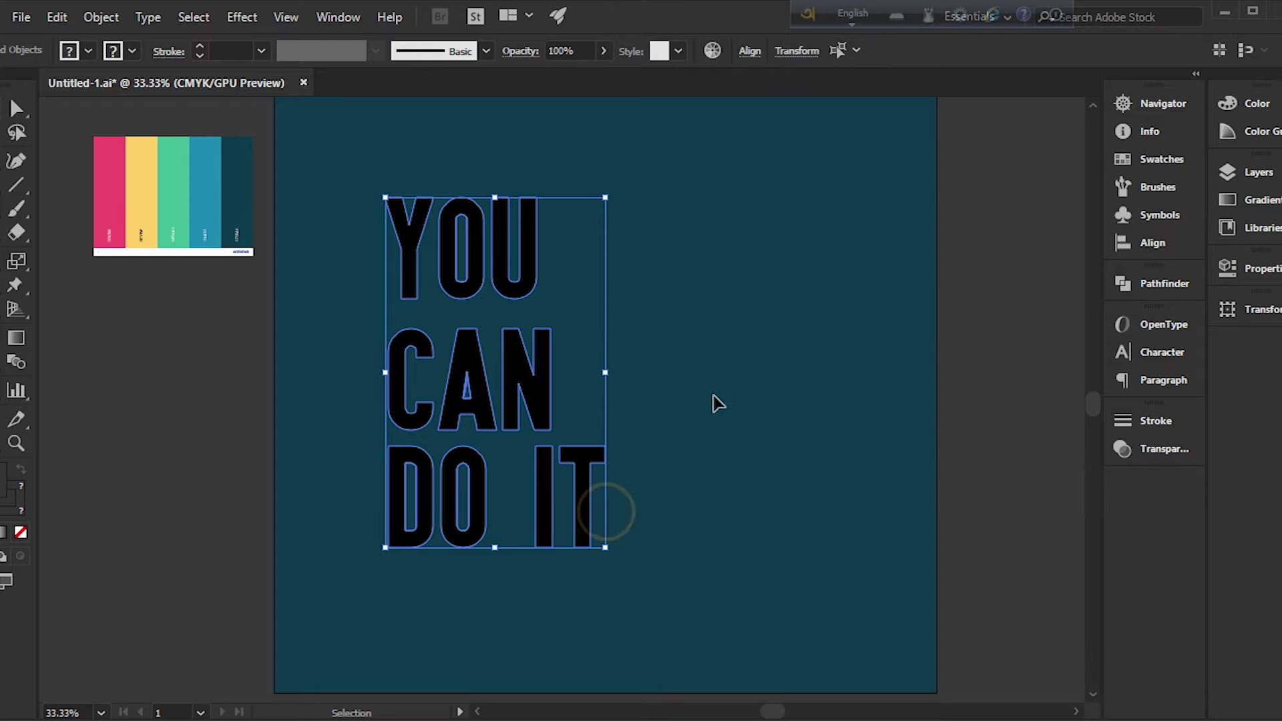
left_click(709, 395)
Select all letters with the same appearance as the U of YOU and cut them from the artboard
left_click(517, 281)
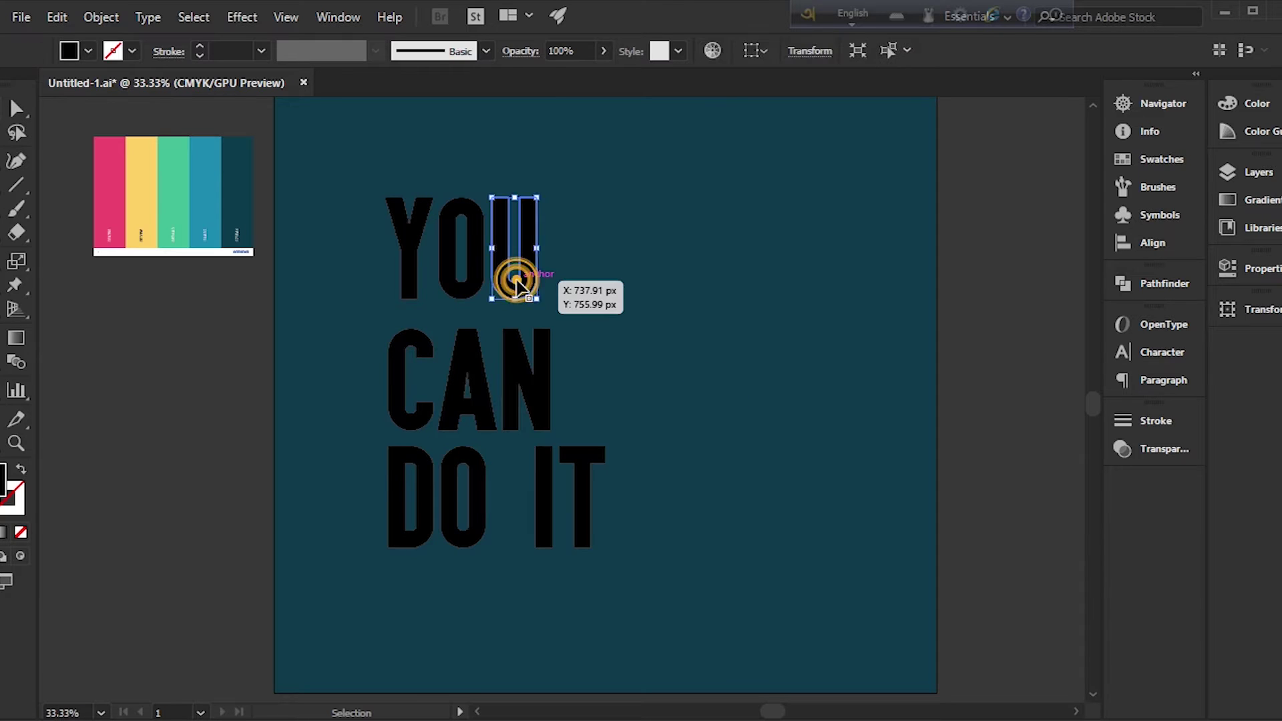
left_click(885, 56)
key("a")
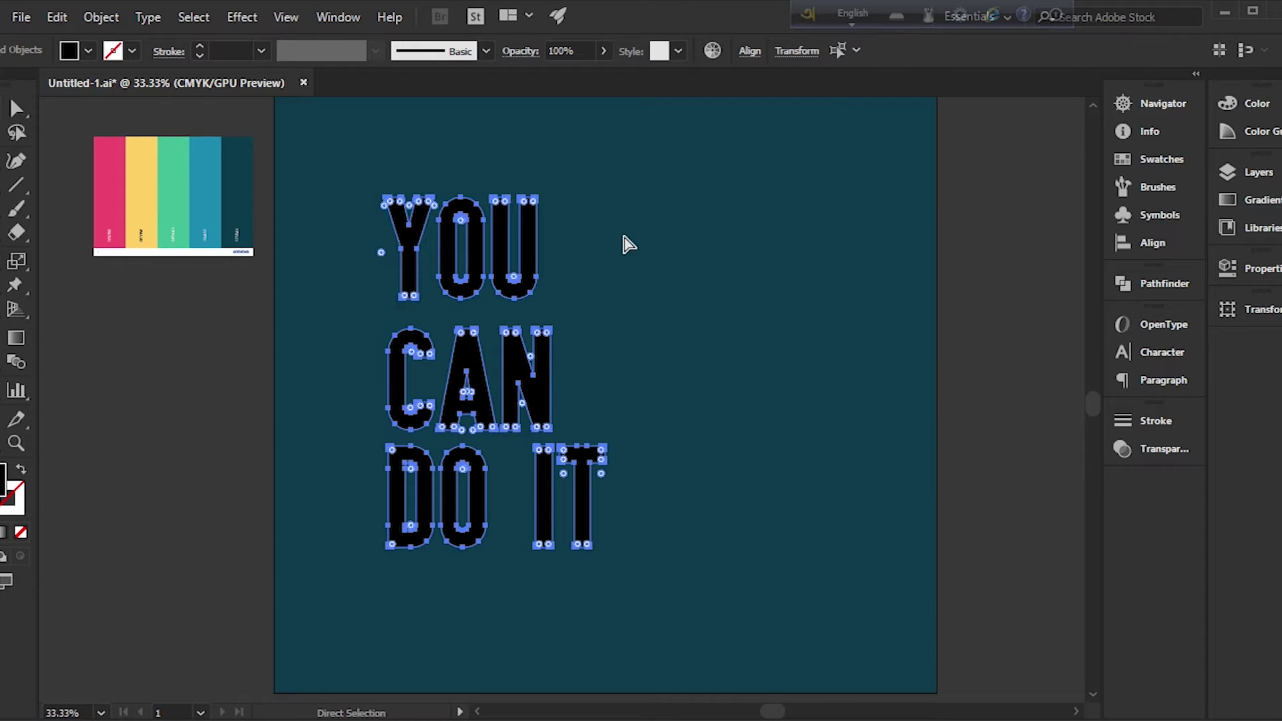
key("Delete")
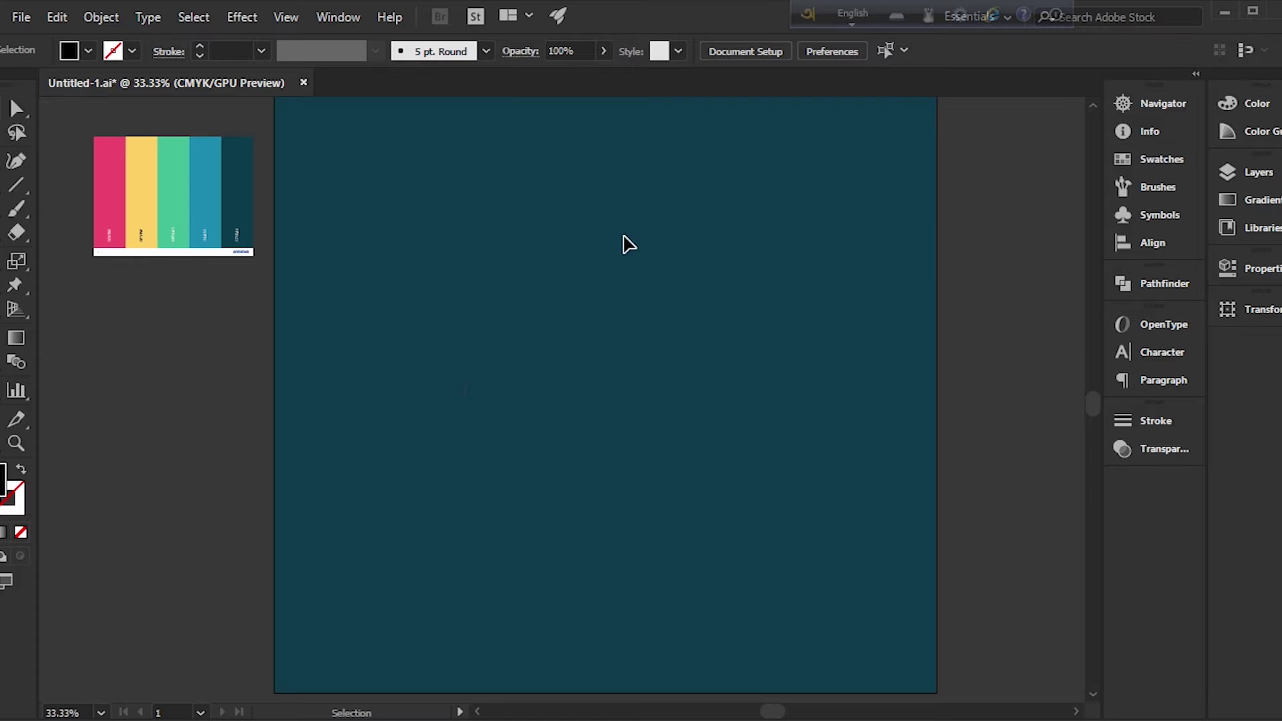
Delete the leftover inner letter shapes in outline view, and paste the cut letters back in place in normal preview
key("ctrl+y")
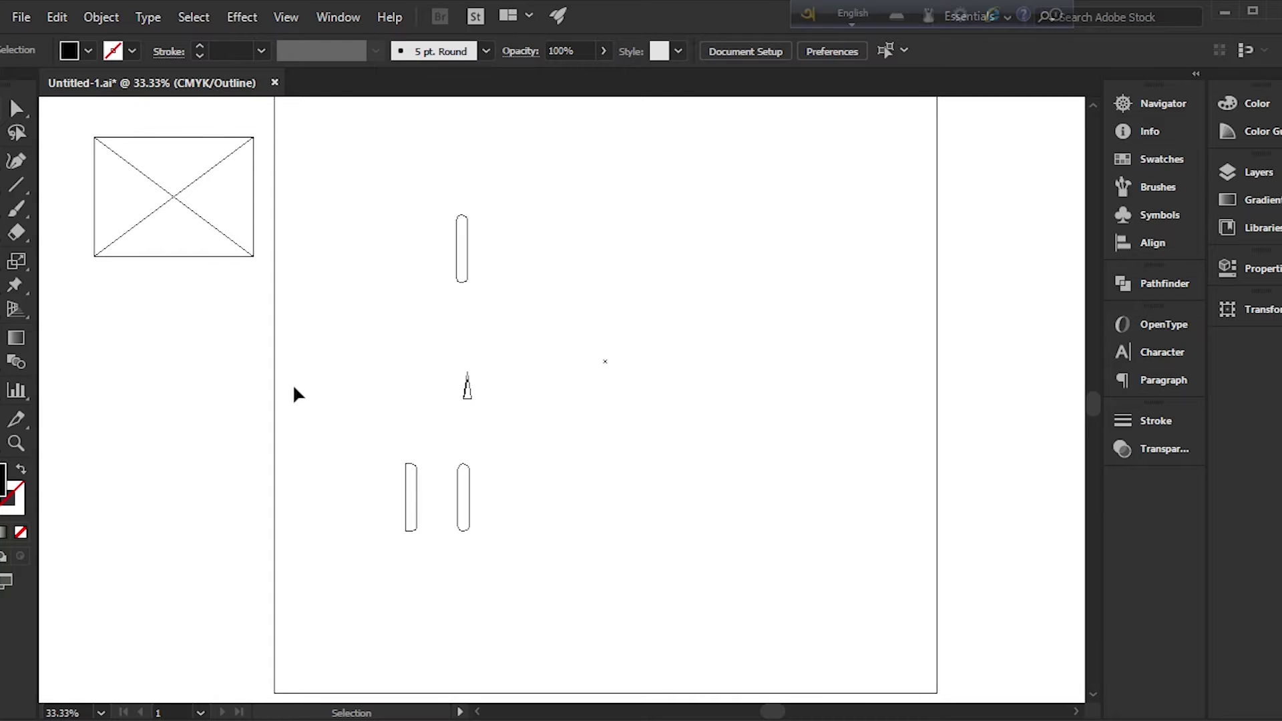
left_click_drag(346, 180, 695, 610)
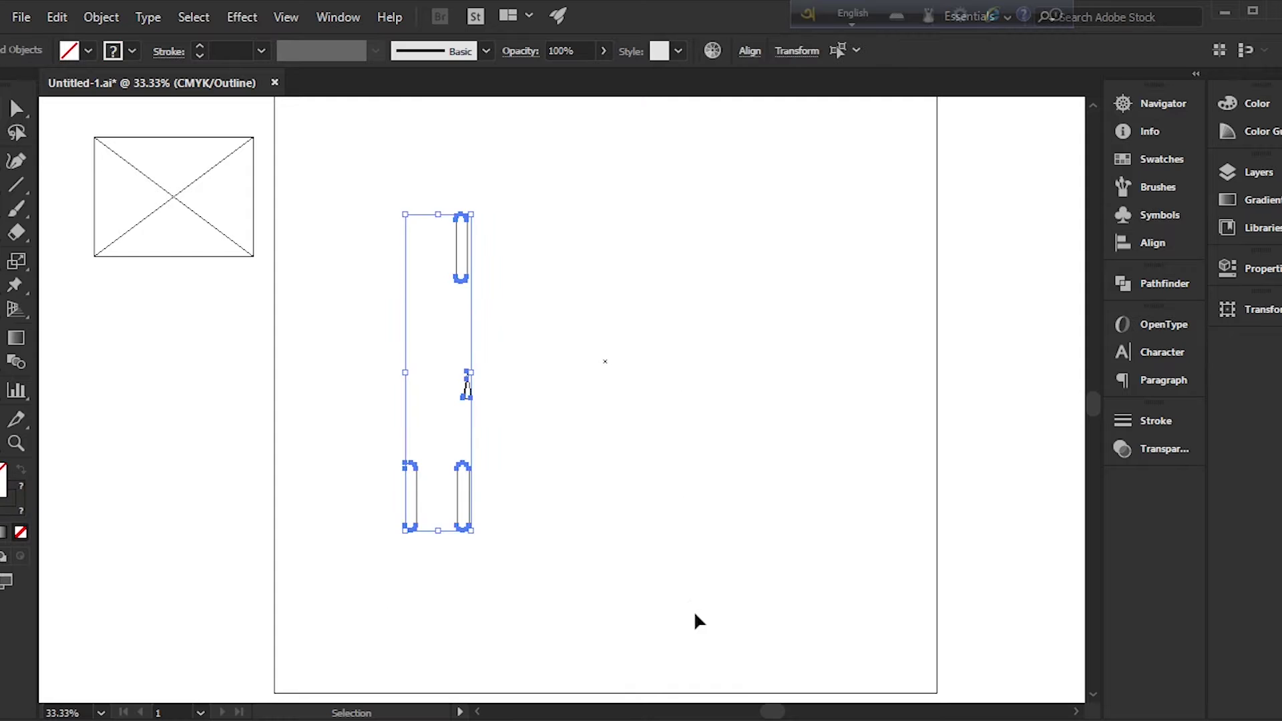
key("Delete")
key("ctrl+y")
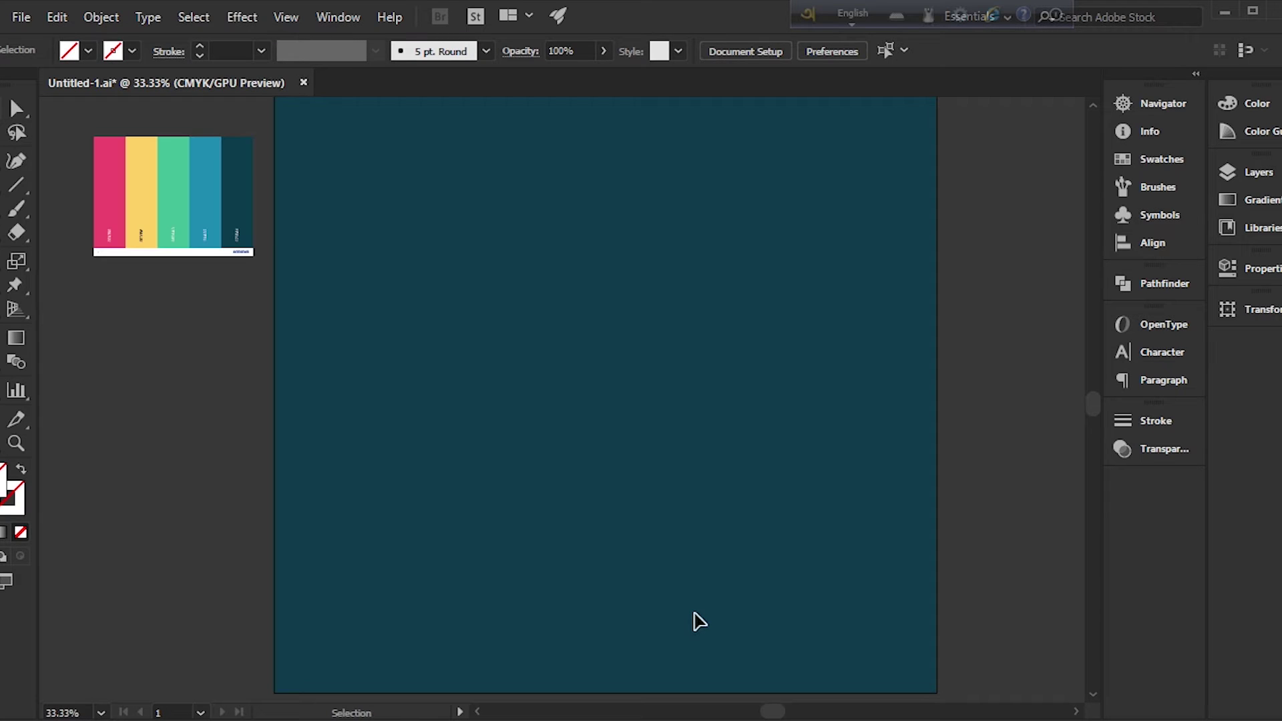
key("ctrl+z")
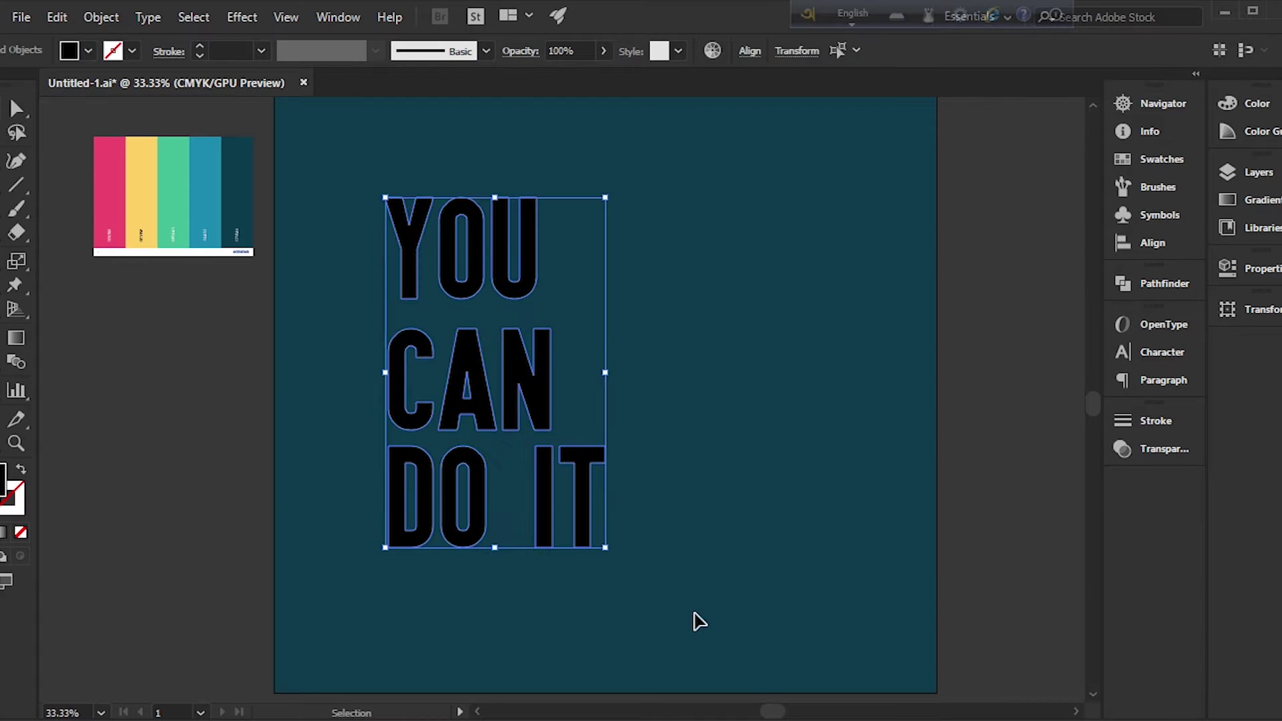
Group the loose letters word by word into three separate groups: YOU, CAN and DO IT
left_click(1035, 650)
left_click(1252, 571)
right_click(517, 358)
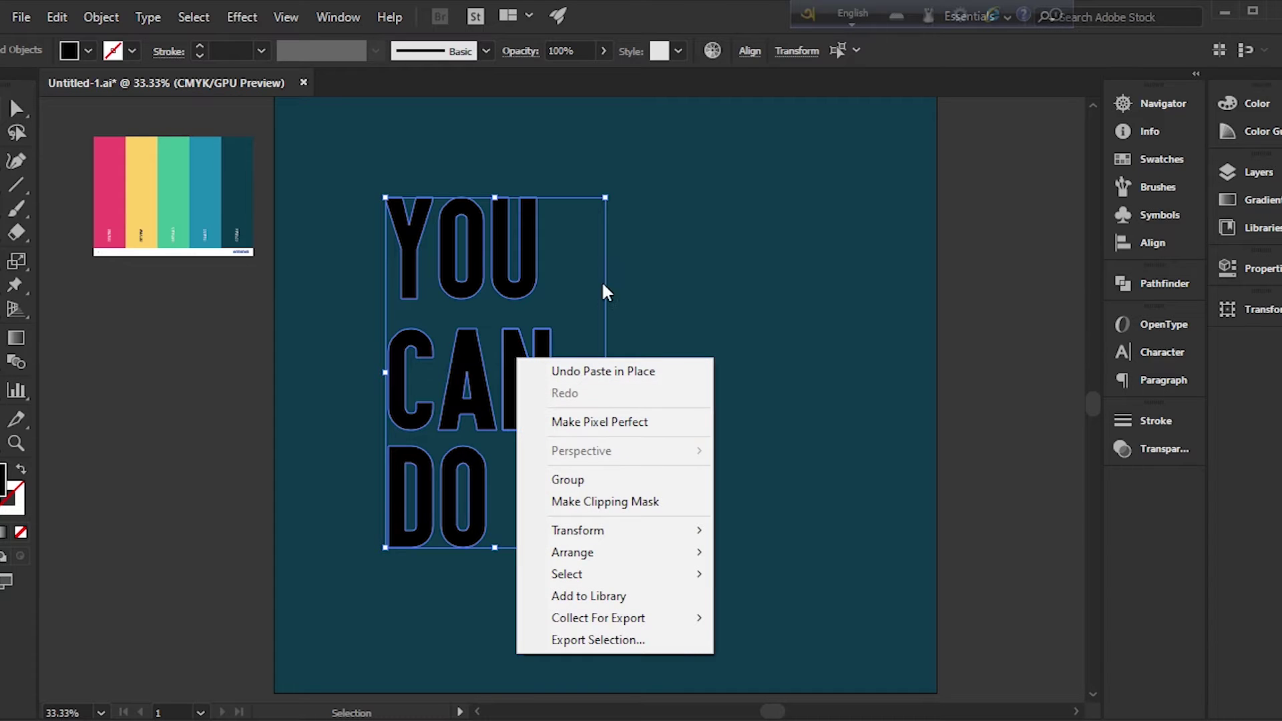
left_click(632, 267)
left_click(523, 244)
left_click_drag(357, 171, 599, 310)
key("ctrl+g")
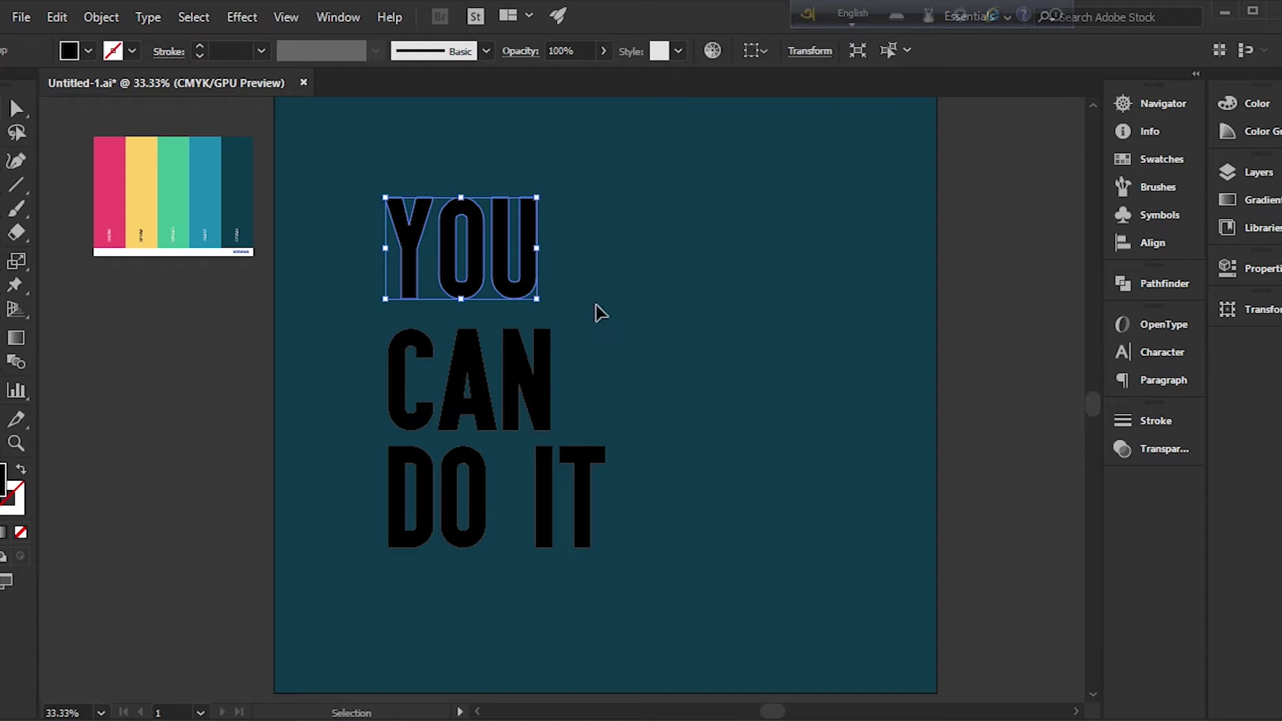
left_click_drag(596, 339, 340, 404)
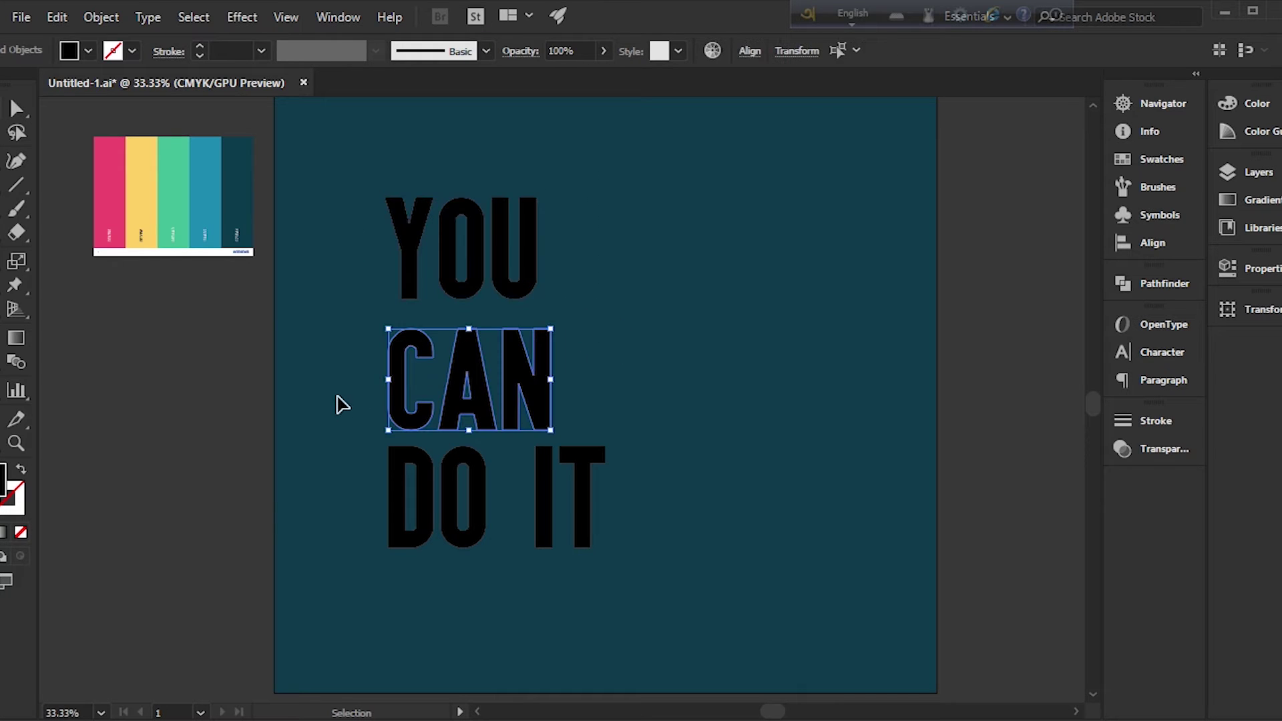
key("ctrl+g")
left_click_drag(358, 458, 658, 564)
key("ctrl+g")
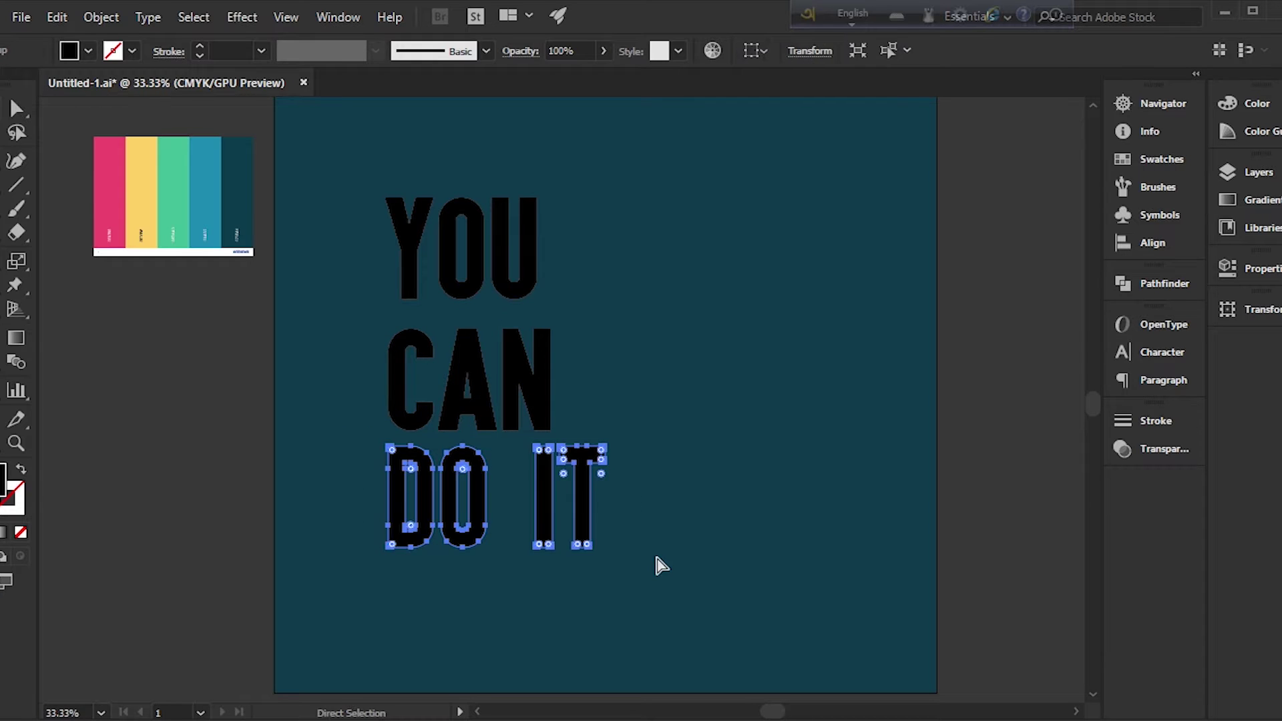
left_click(746, 421)
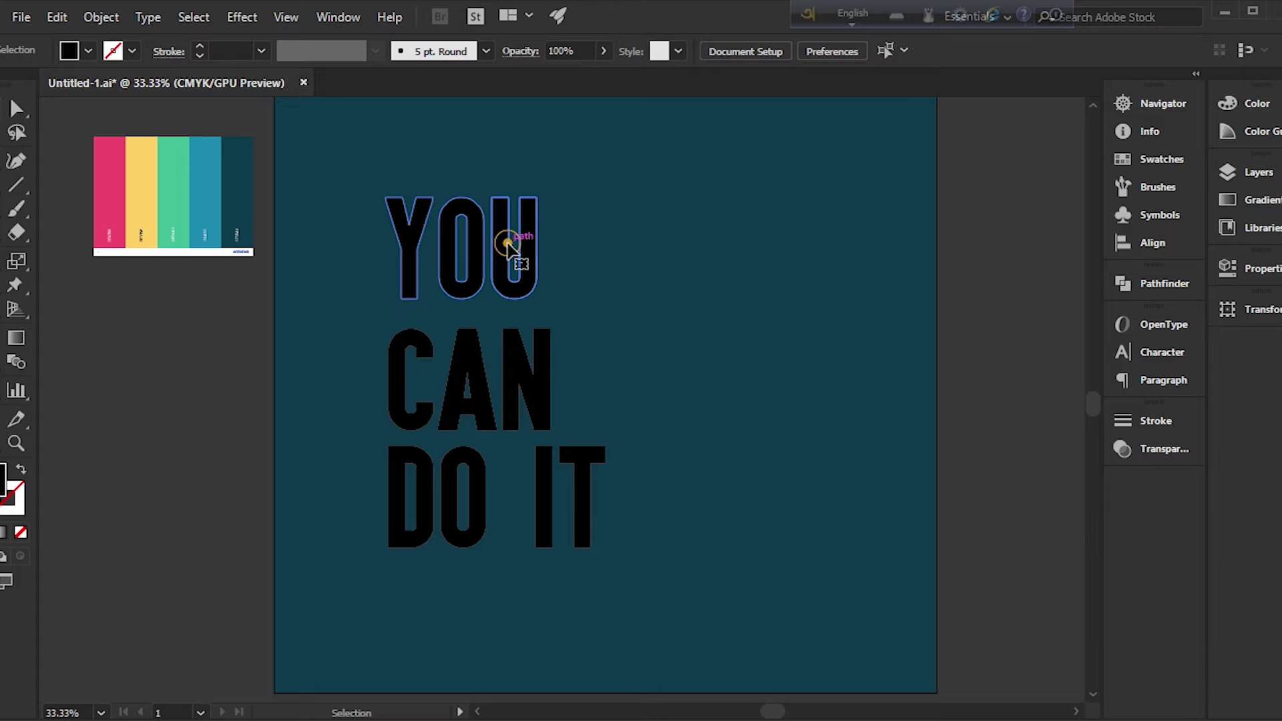
Apply the 3D Rotate effect to the word YOU with the Isometric Top position and preview enabled
left_click(534, 258)
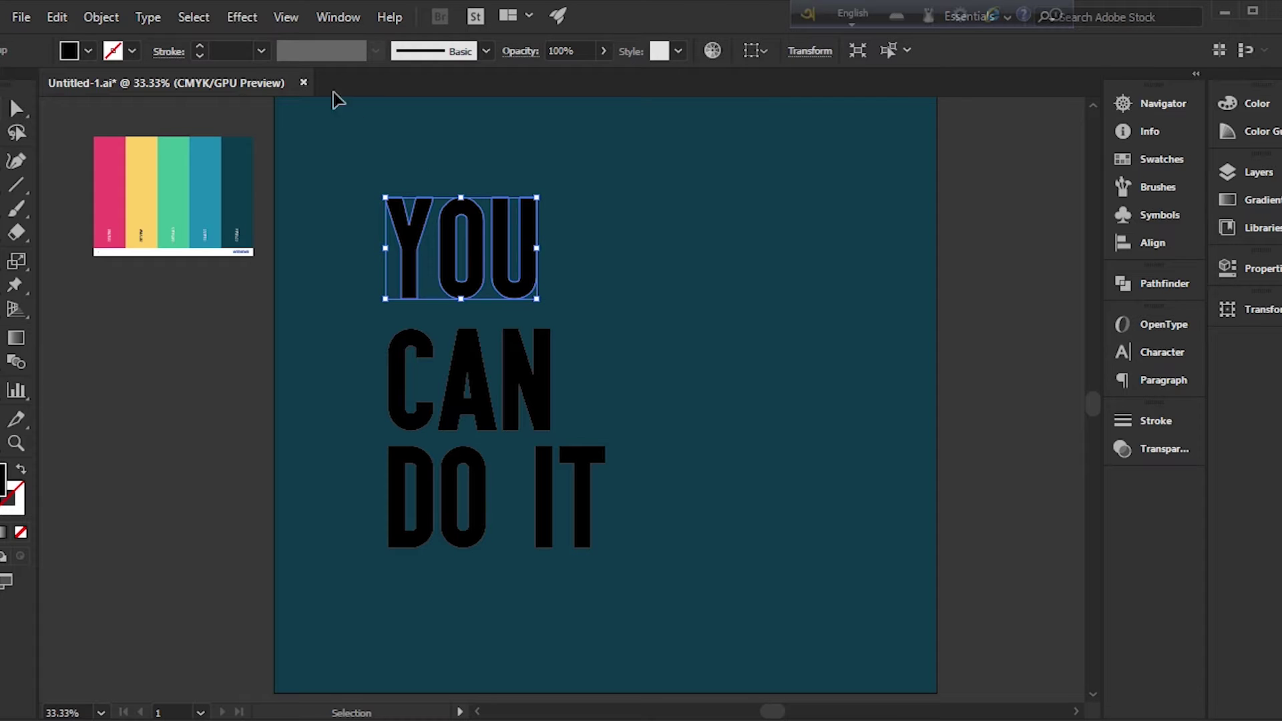
left_click(242, 17)
mouse_move(267, 128)
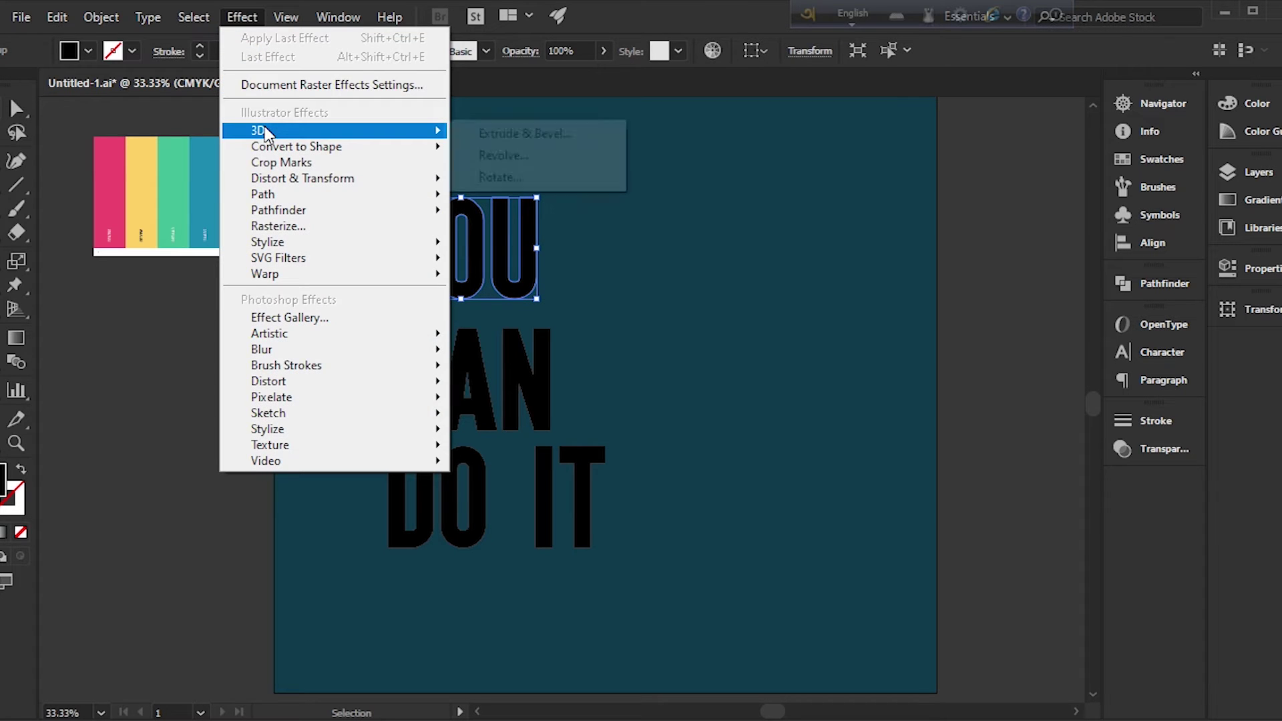
left_click(517, 177)
left_click_drag(1068, 172, 941, 157)
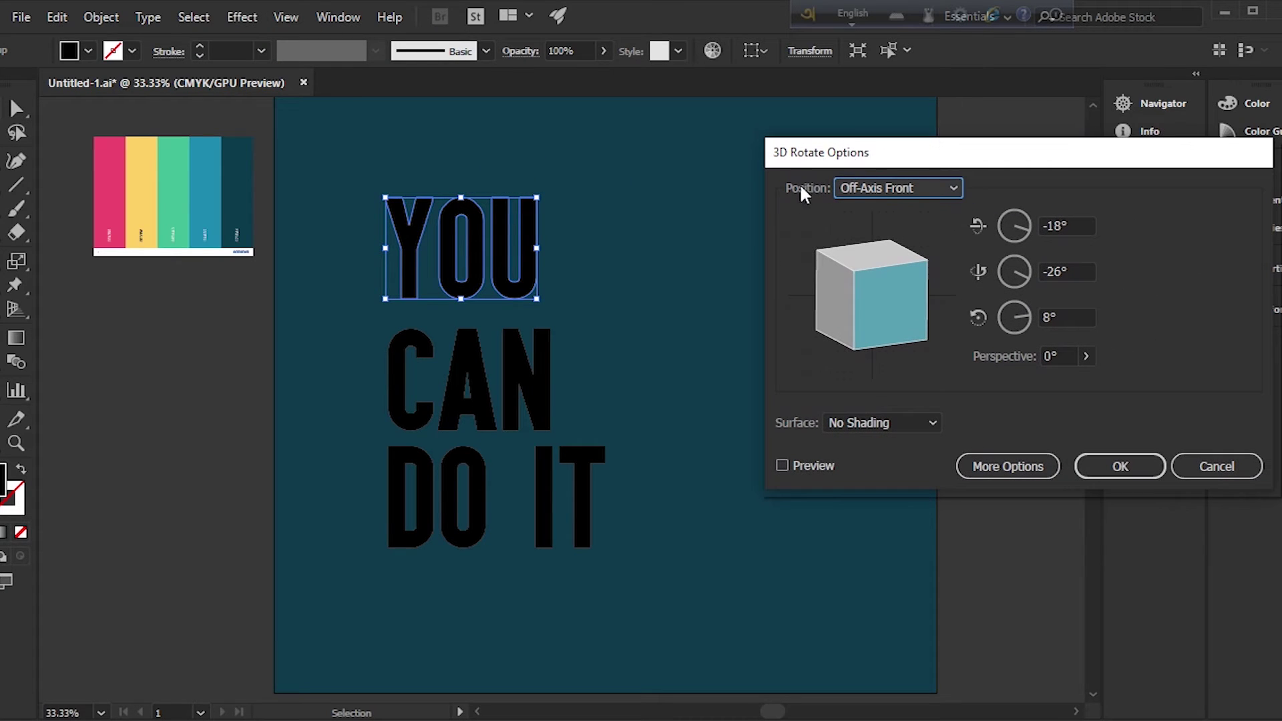
left_click(780, 464)
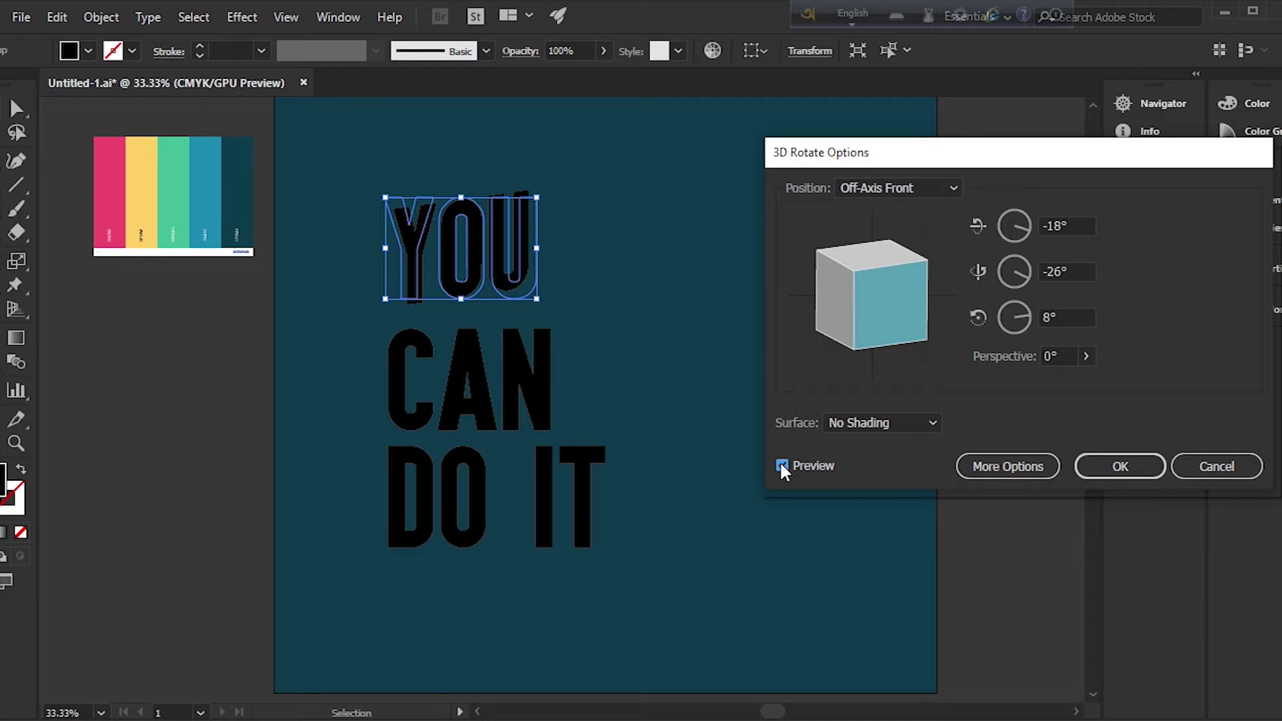
left_click(895, 194)
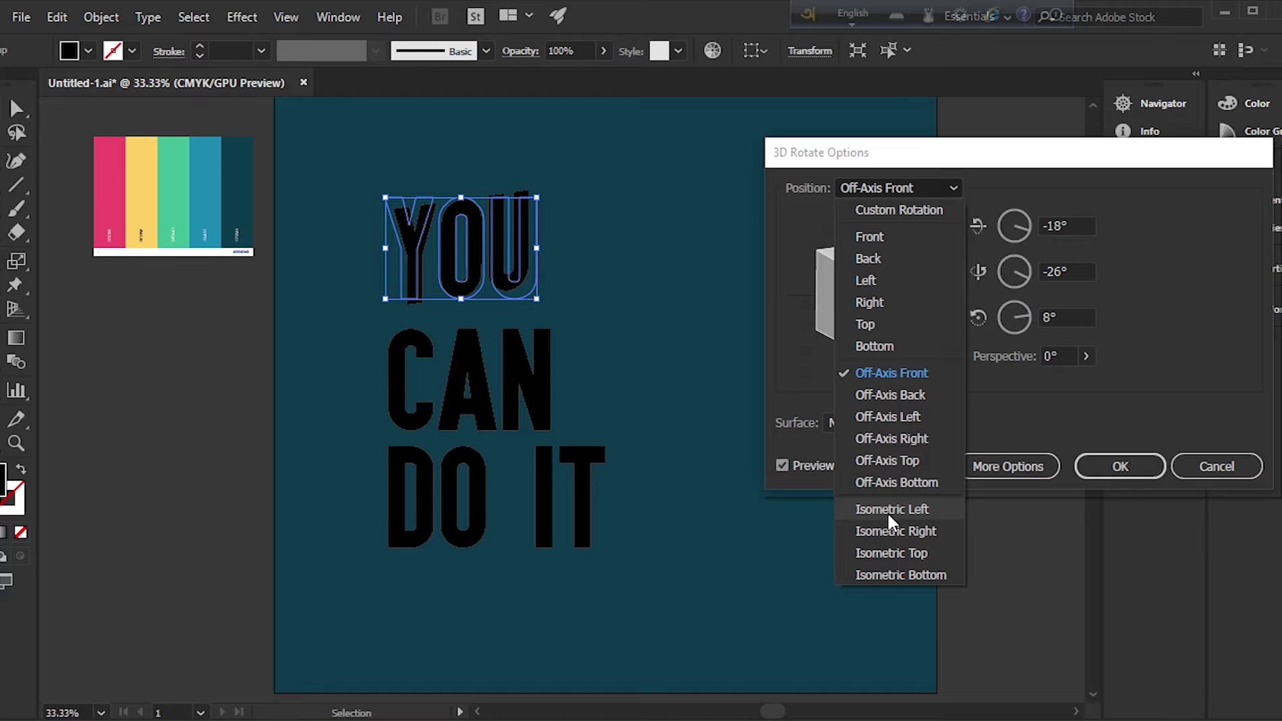
left_click(912, 553)
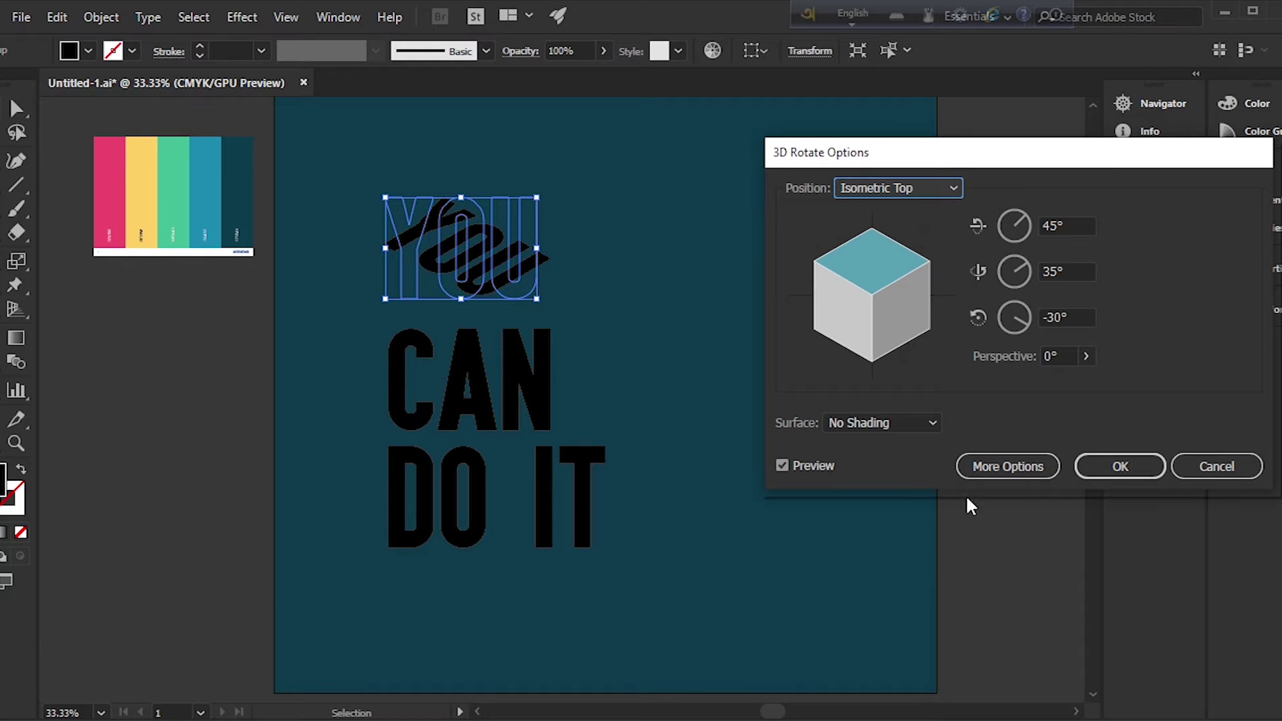
left_click(1089, 469)
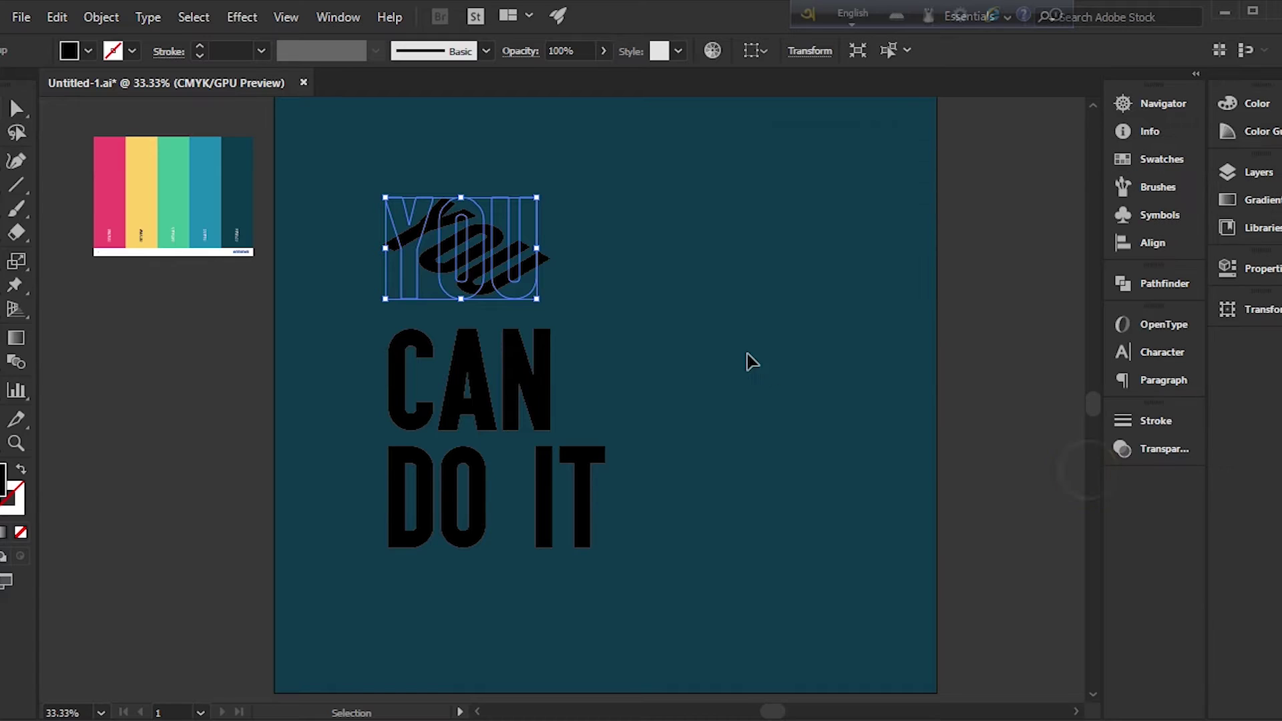
Apply the 3D Rotate effect to CAN with the Isometric Left position and place it along the upper edge of YOU
left_click(485, 384)
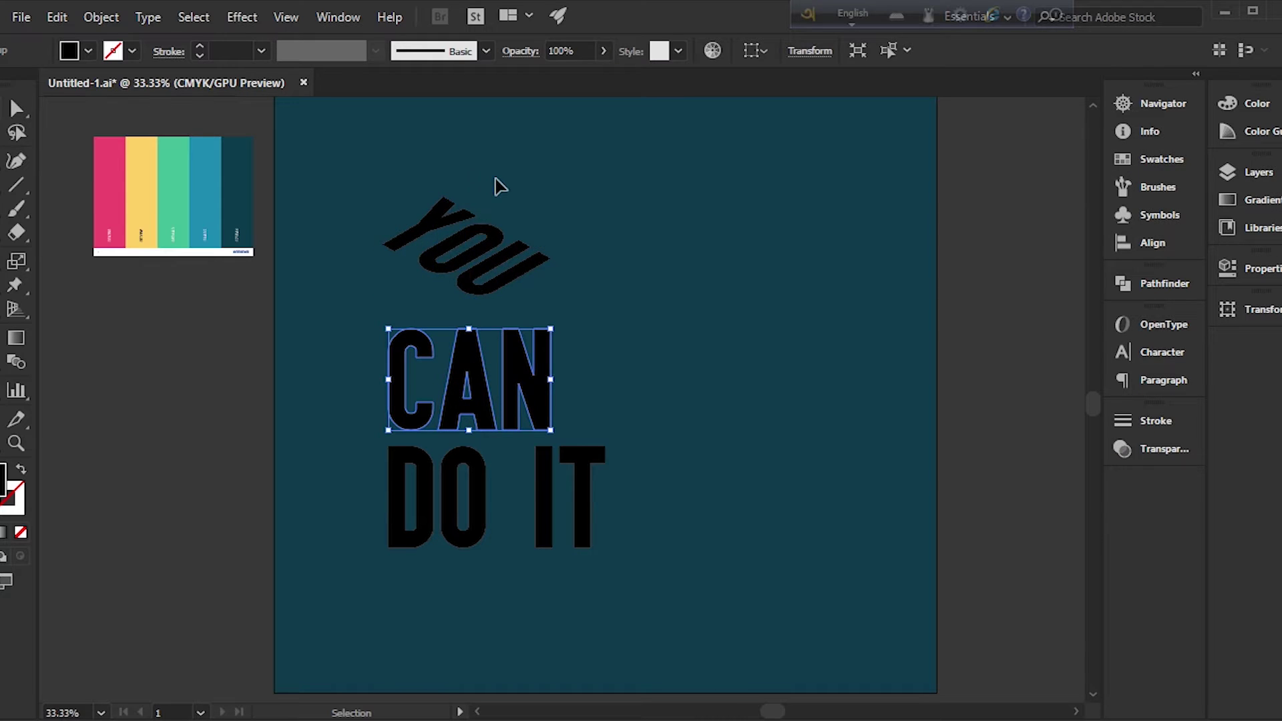
left_click(245, 18)
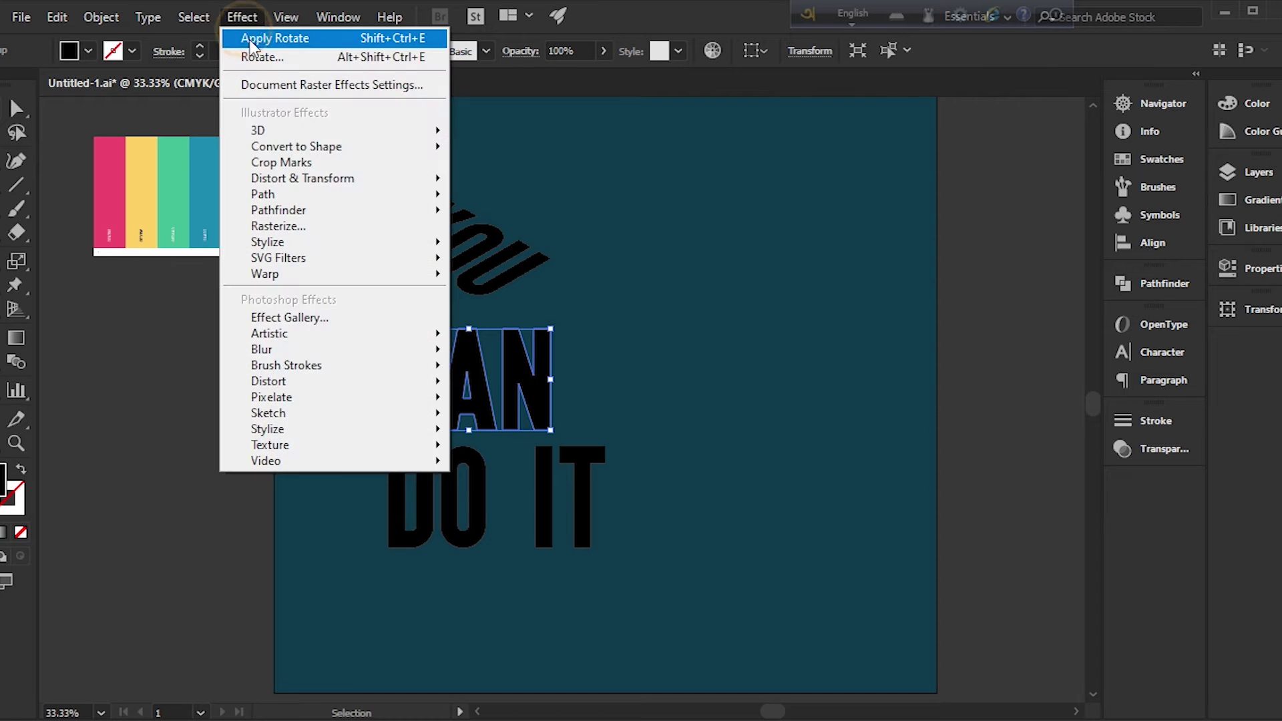
left_click(255, 57)
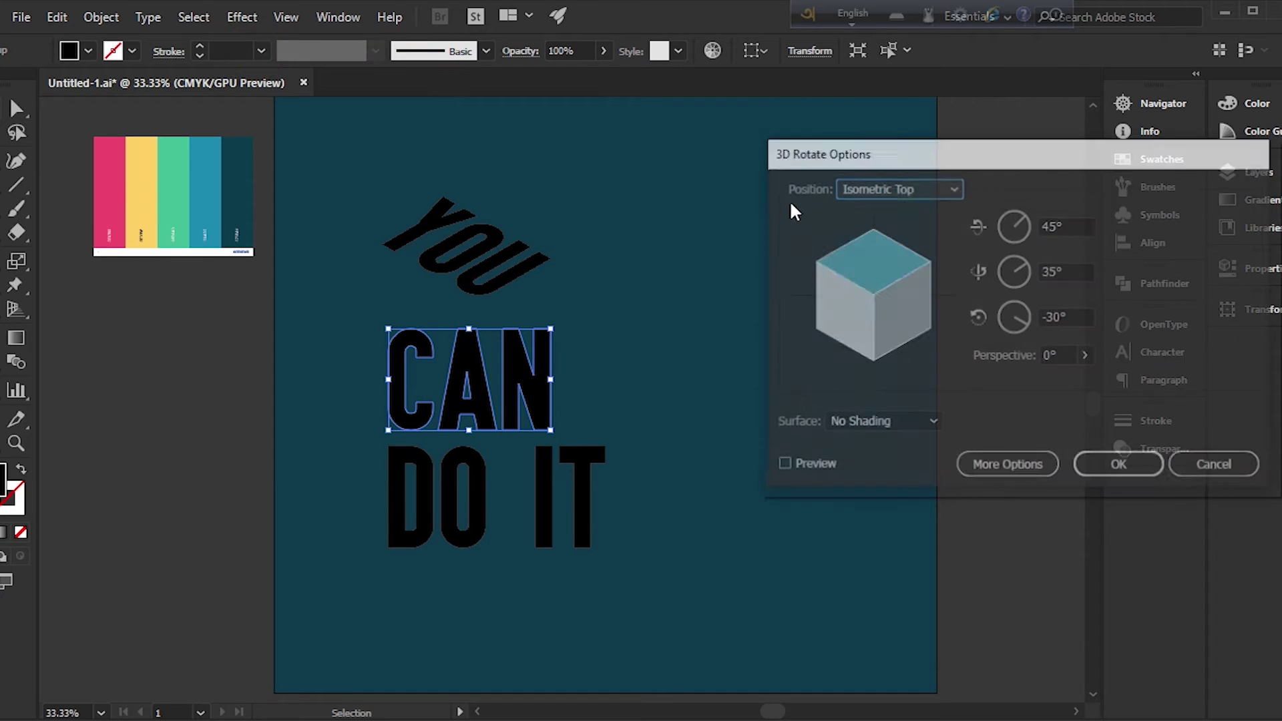
left_click(782, 466)
left_click(923, 187)
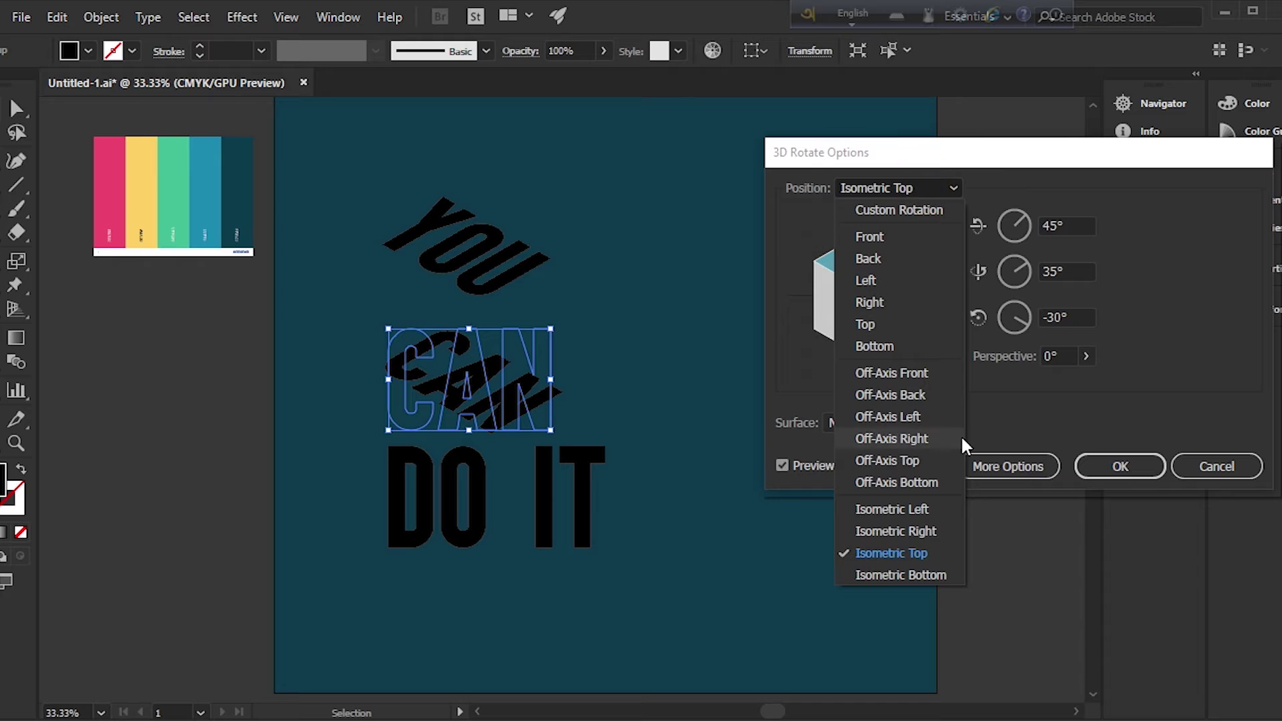
left_click(904, 510)
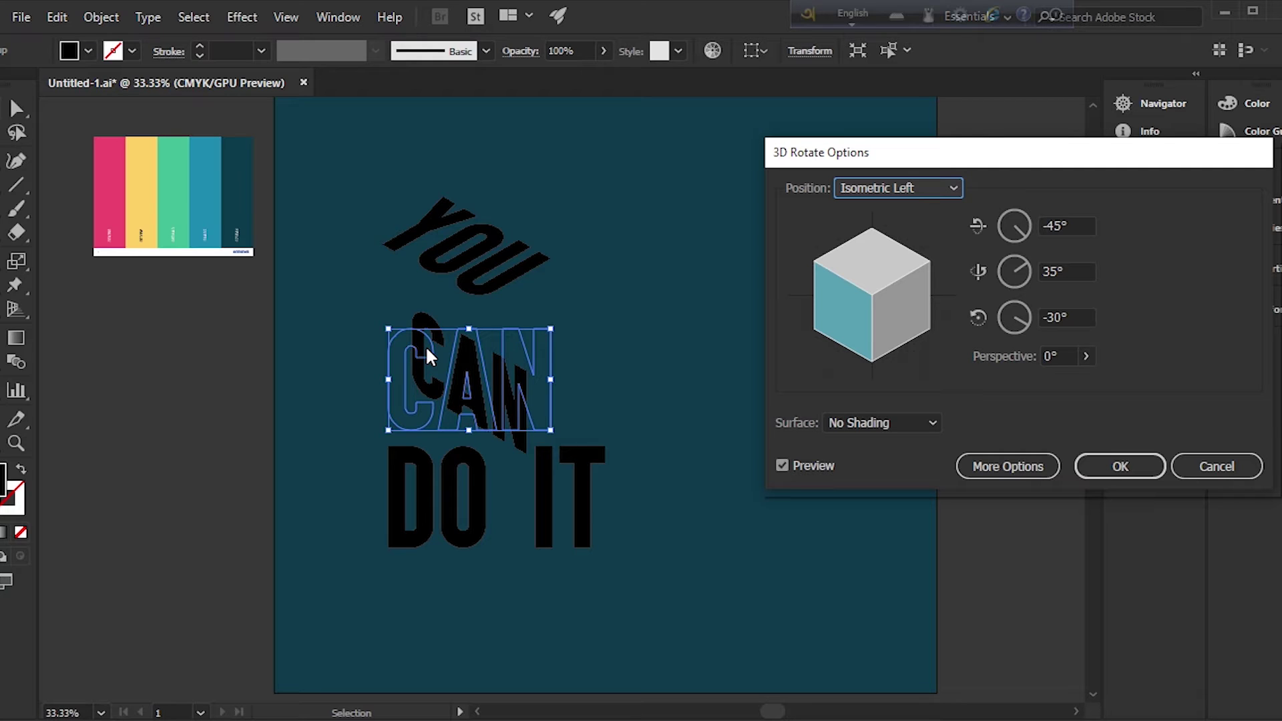
left_click(1101, 465)
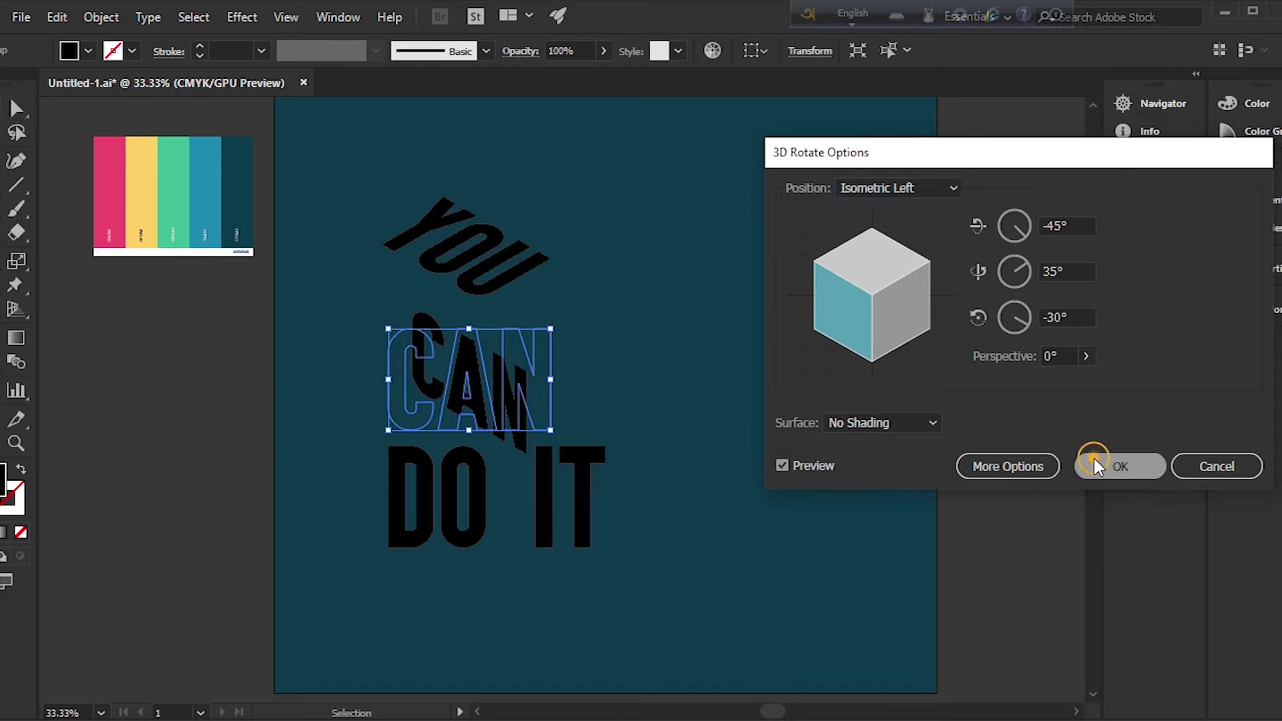
left_click_drag(523, 396, 561, 200)
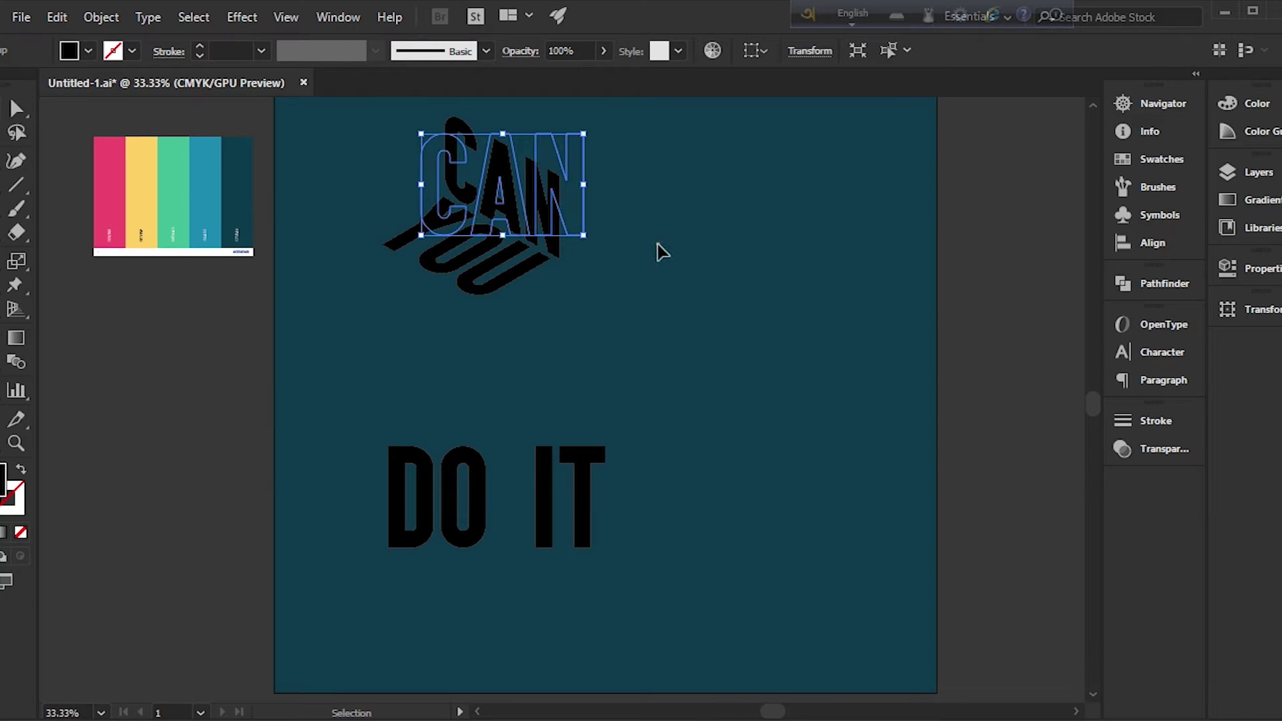
left_click(658, 247)
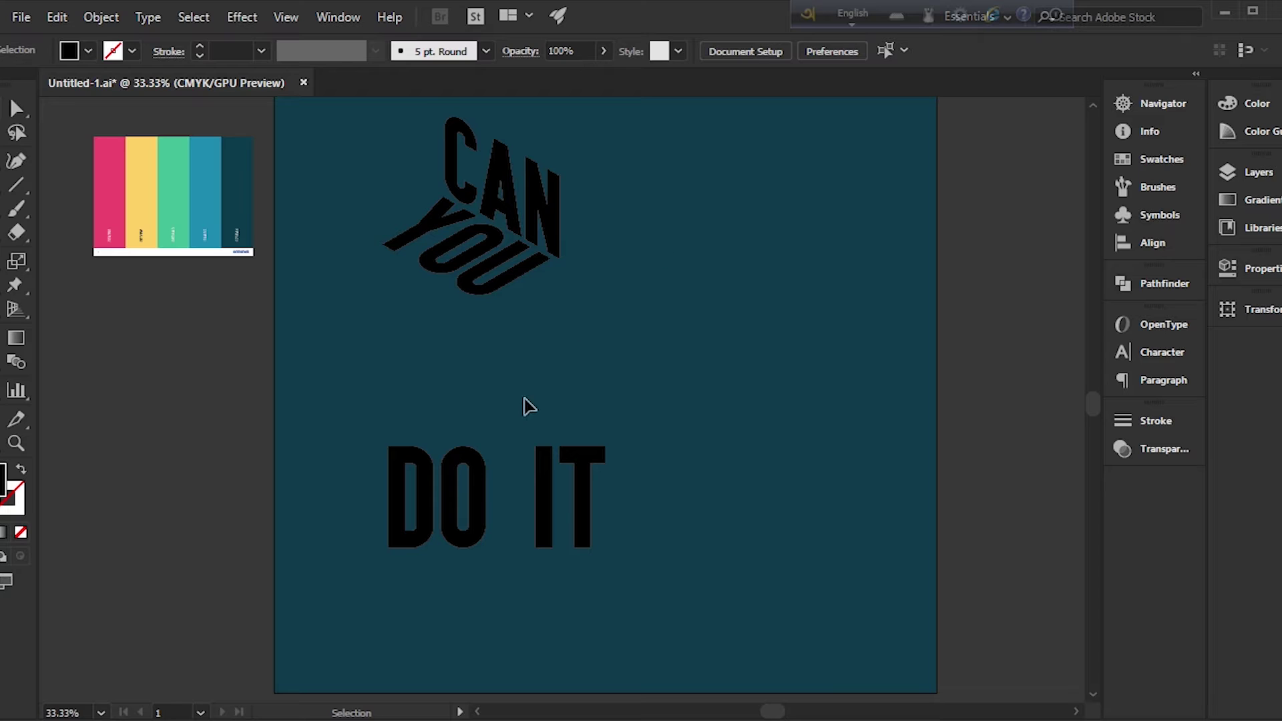
Apply the 3D Rotate effect to DO IT with the Isometric Left position and place it against the lower edge of YOU
left_click(473, 476)
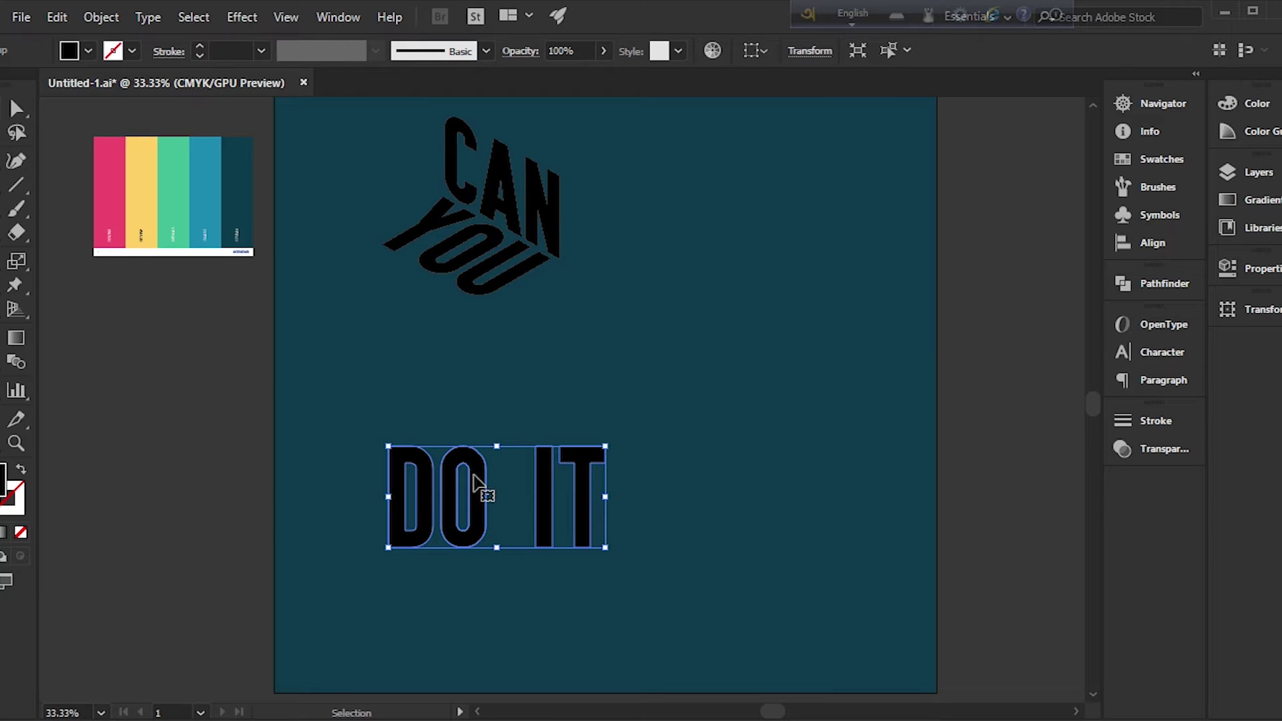
left_click(242, 17)
left_click(259, 59)
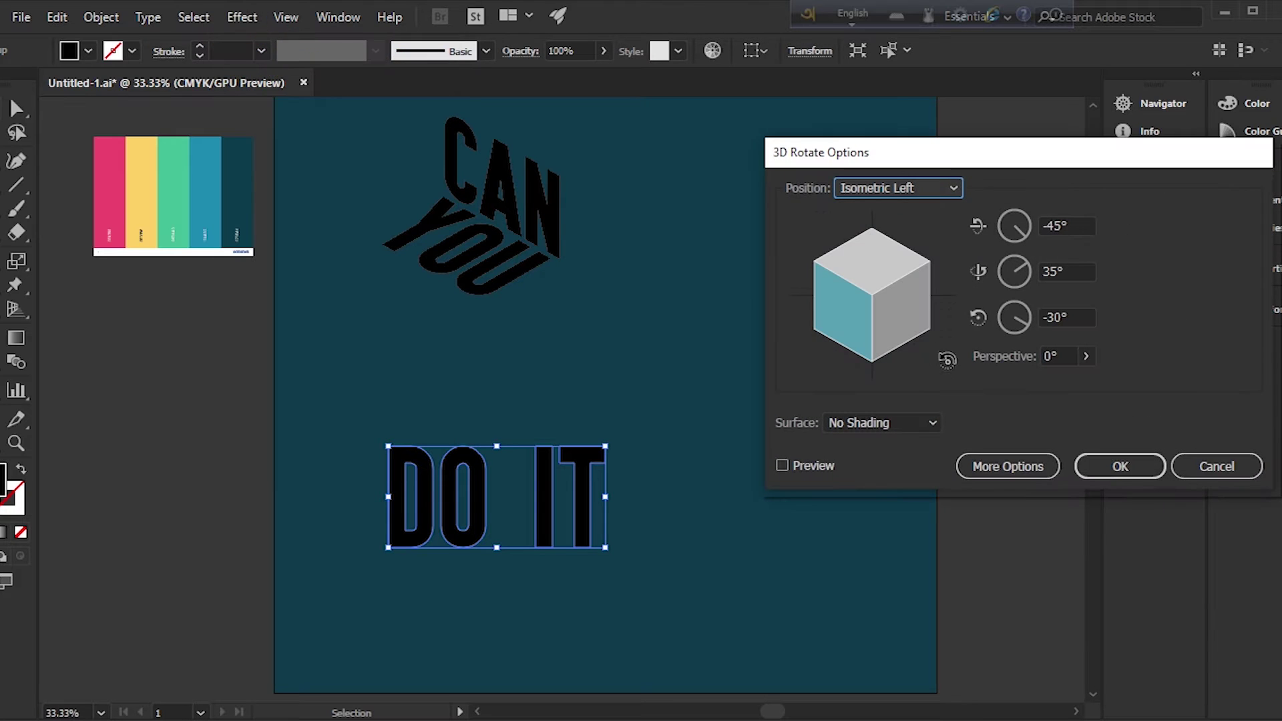
left_click(782, 465)
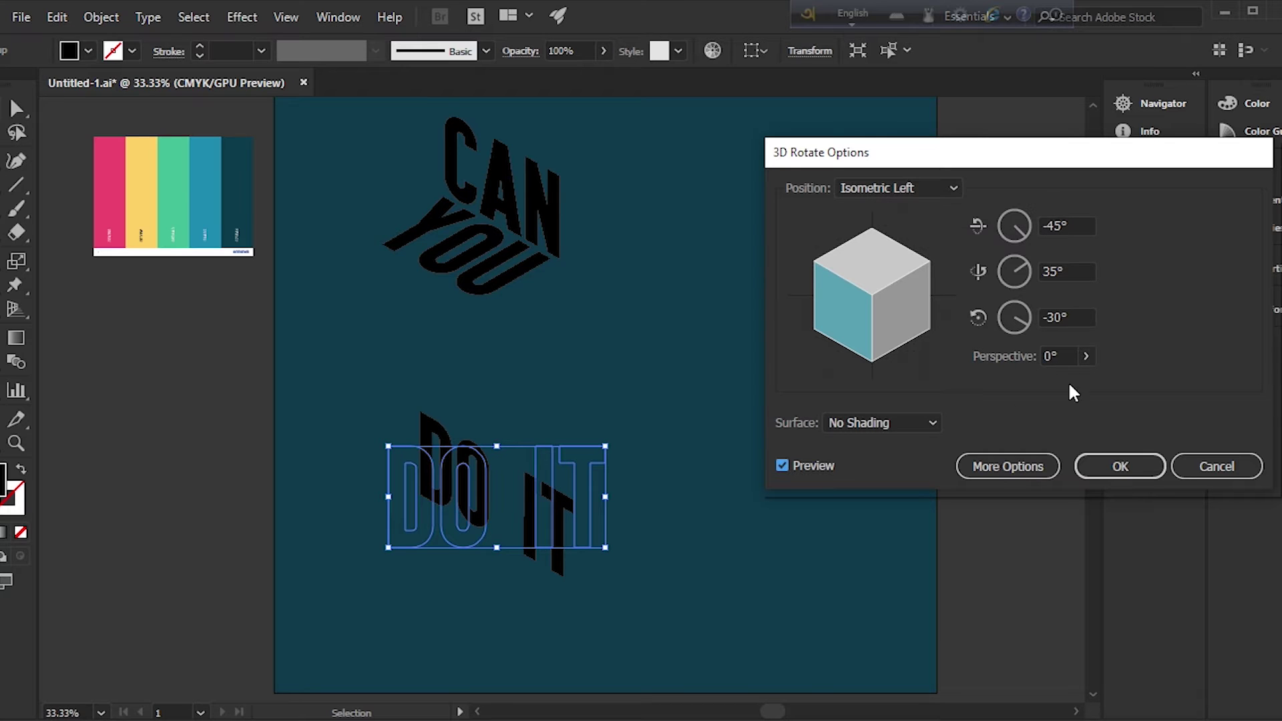
left_click(1119, 466)
left_click_drag(557, 537, 519, 381)
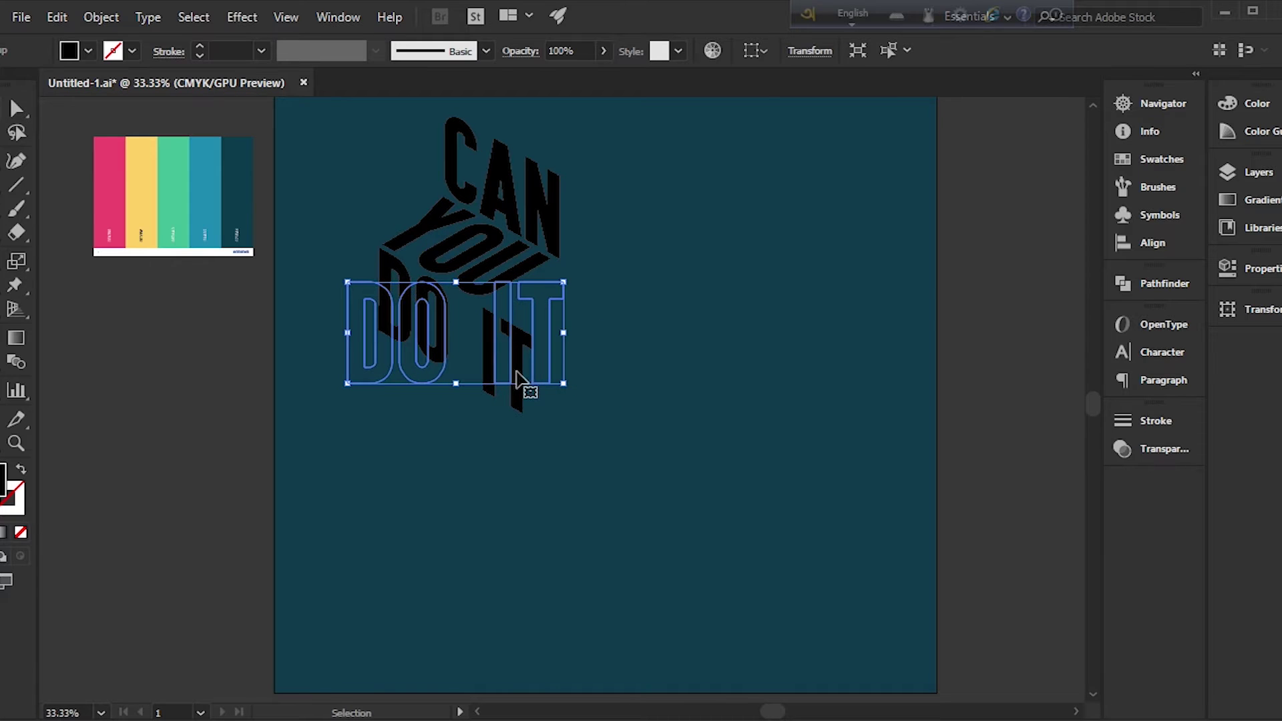
left_click(635, 495)
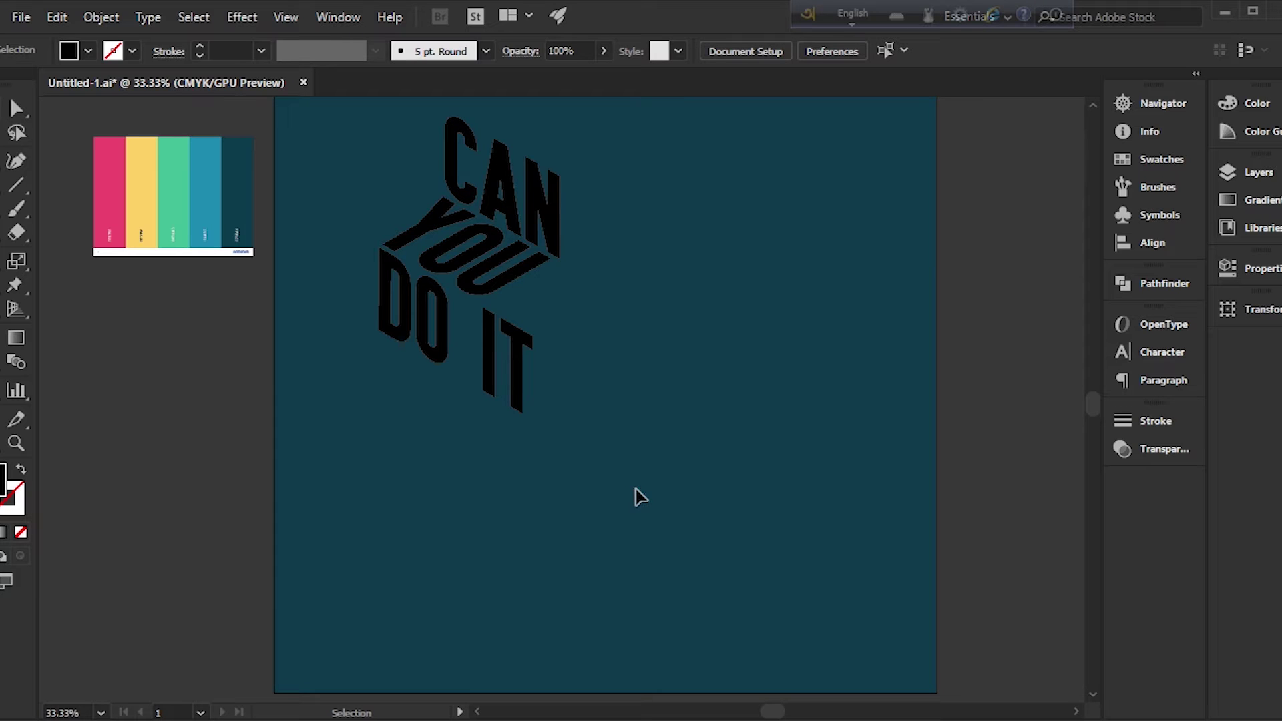
Move the three isometric words together to the middle of the artboard
scroll(635, 495, "up", 2)
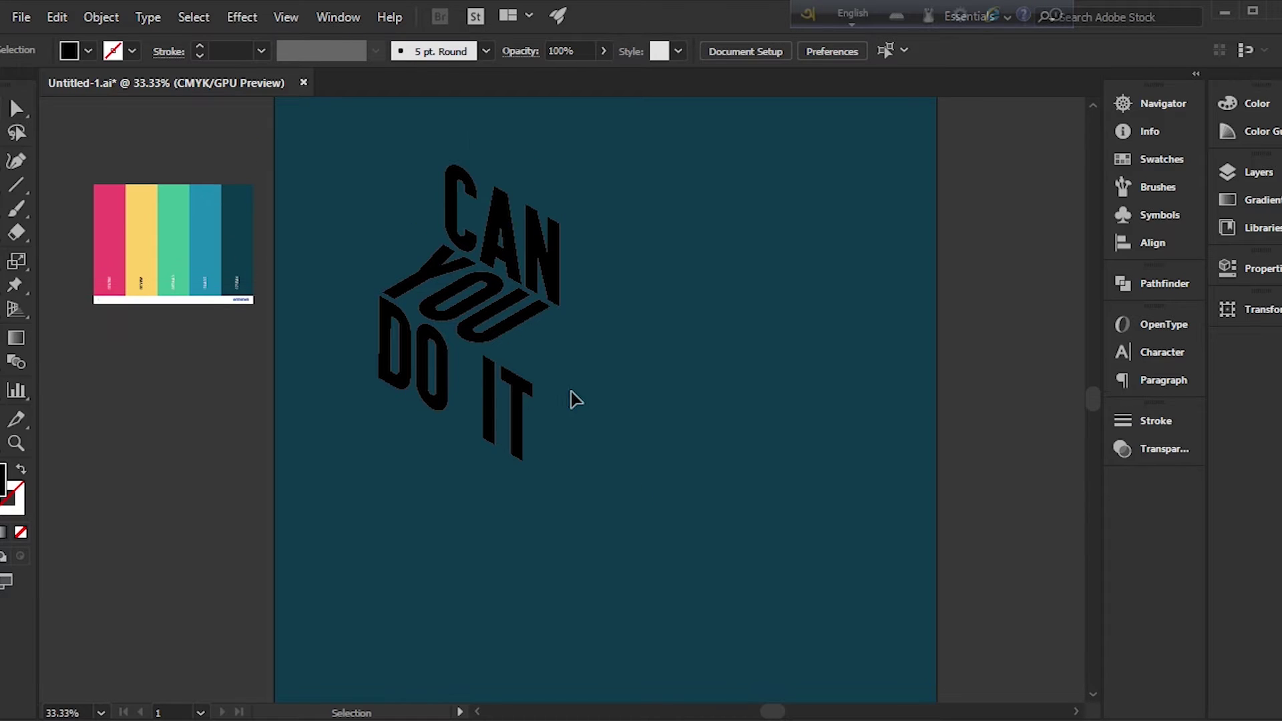
left_click_drag(381, 172, 630, 515)
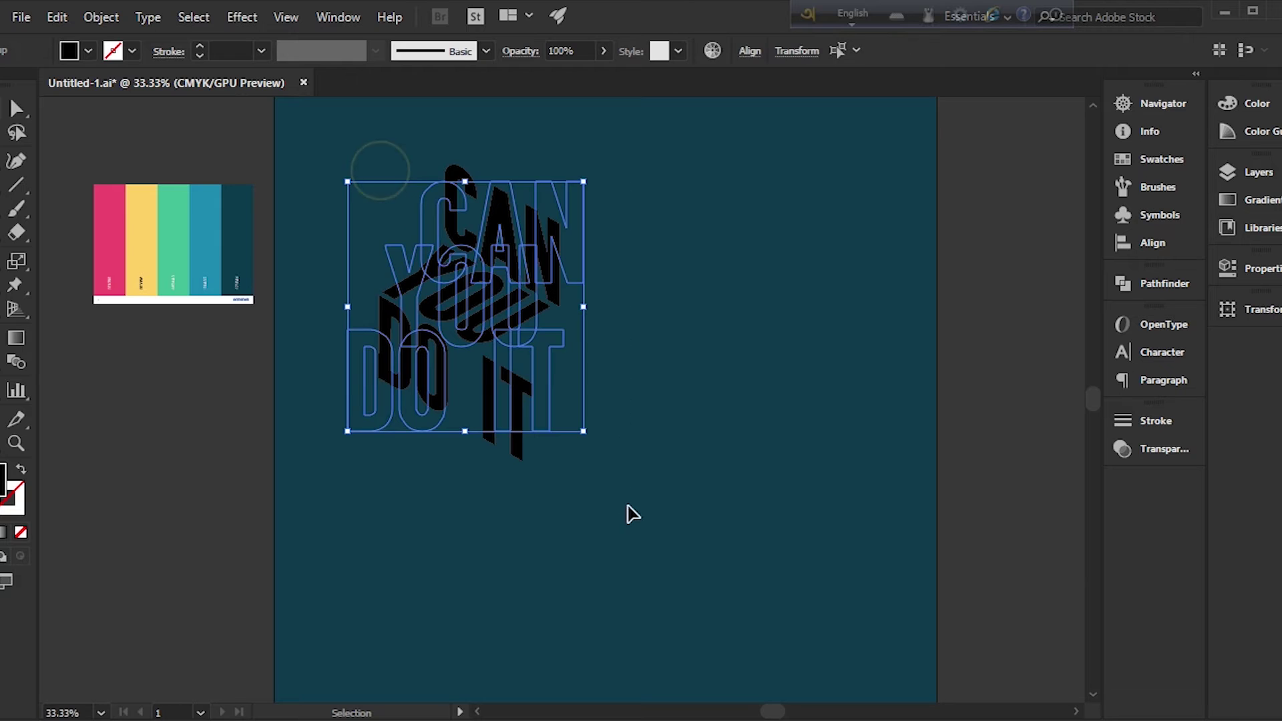
left_click_drag(527, 313, 652, 458)
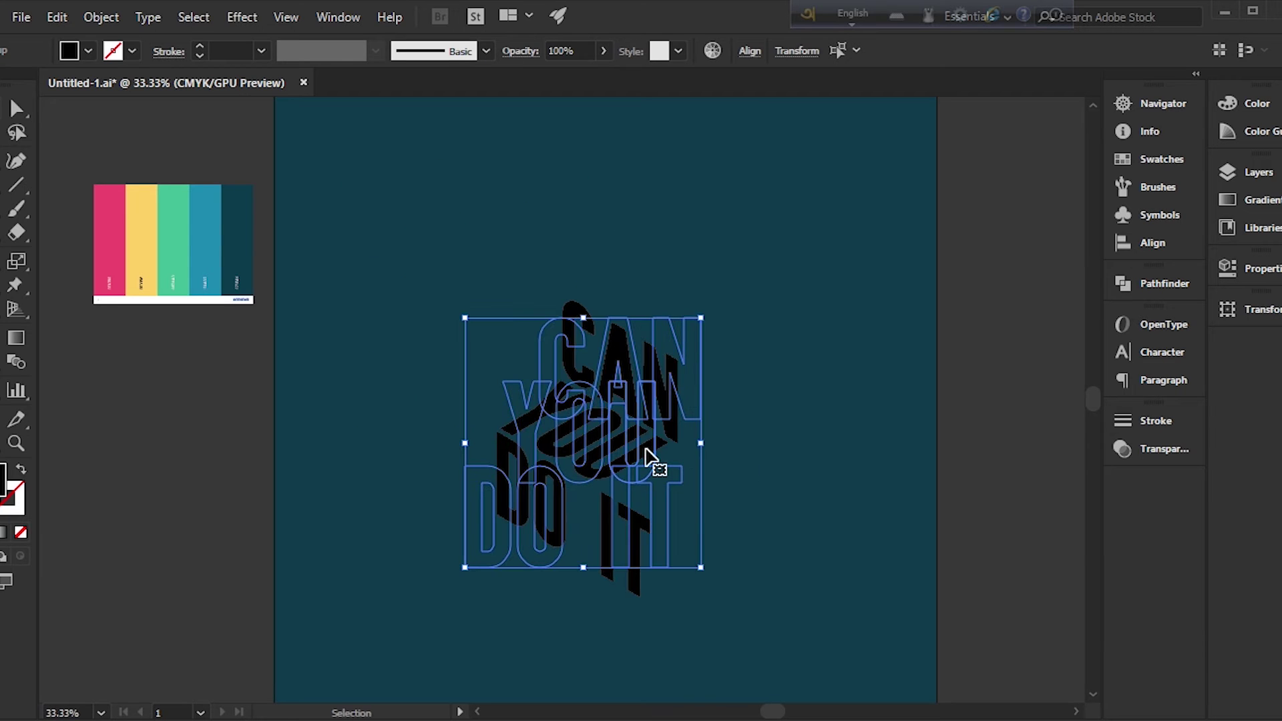
key("ctrl+minus")
left_click_drag(649, 493, 680, 529)
left_click(751, 336)
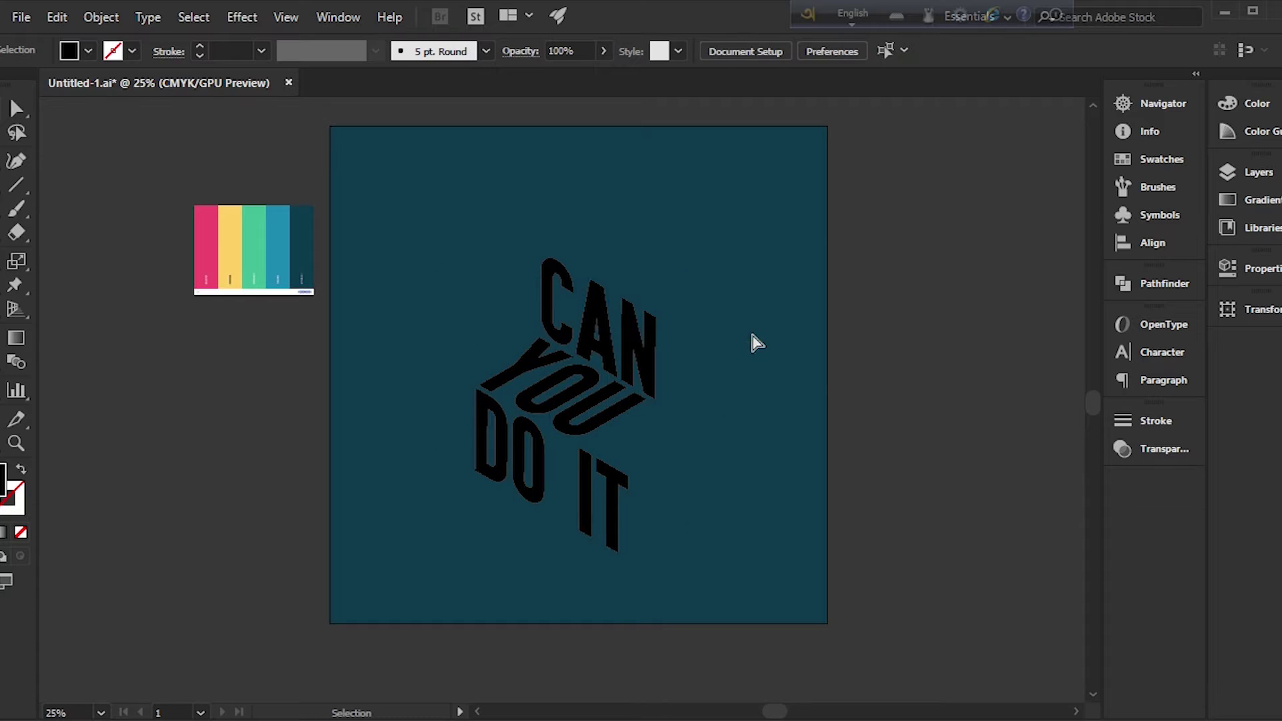
Start a Distort & Transform > Transform effect on the word CAN with preview enabled and 10 copies
key("ctrl+plus")
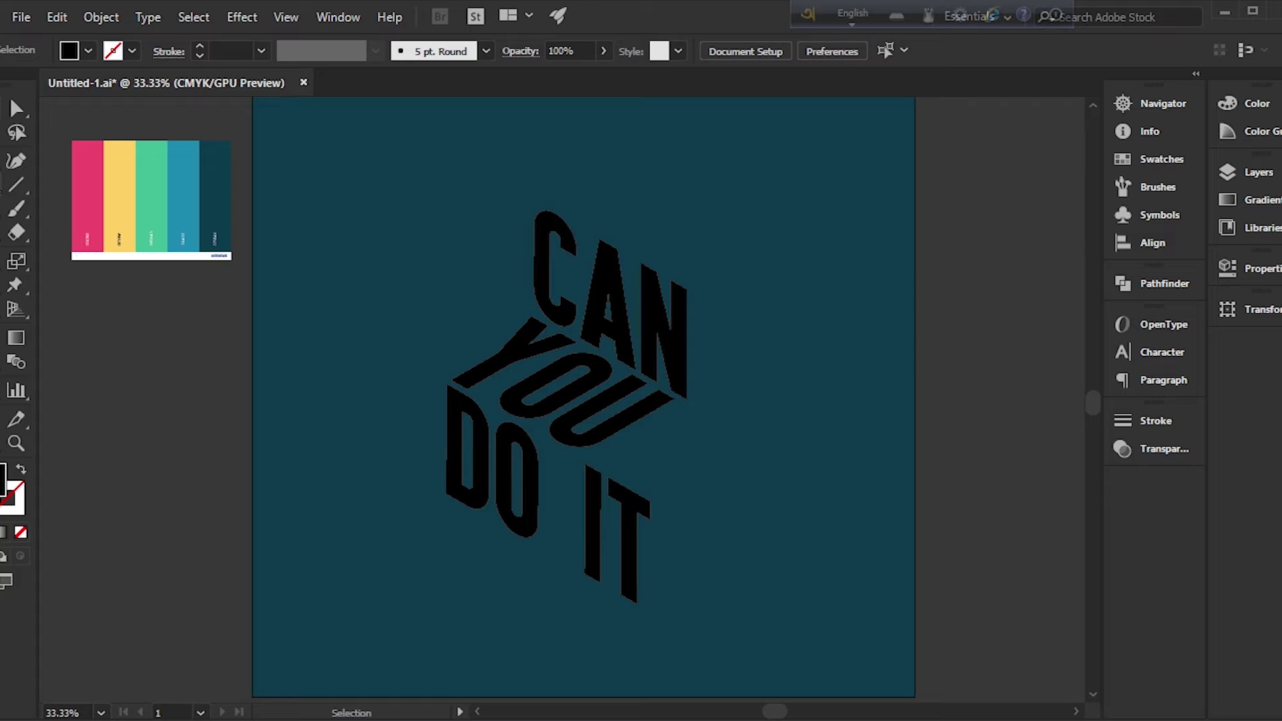
left_click(1, 181)
left_click(1, 111)
left_click(634, 319)
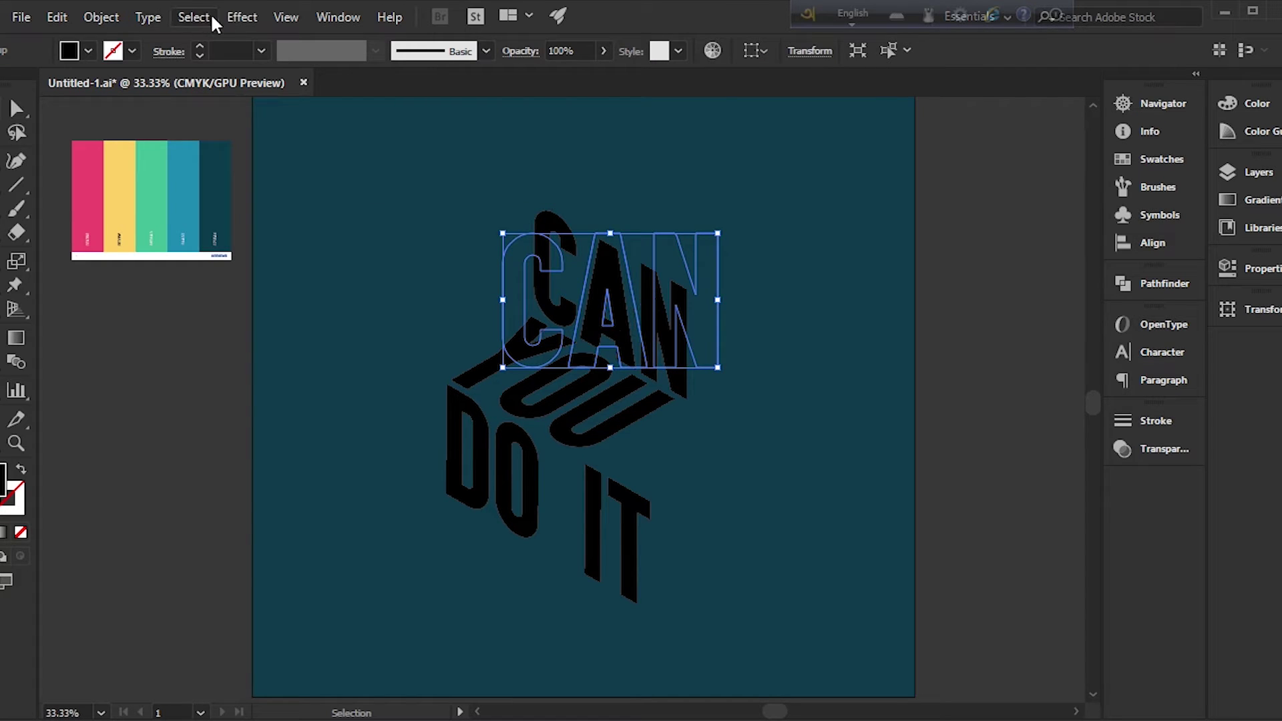
left_click(242, 20)
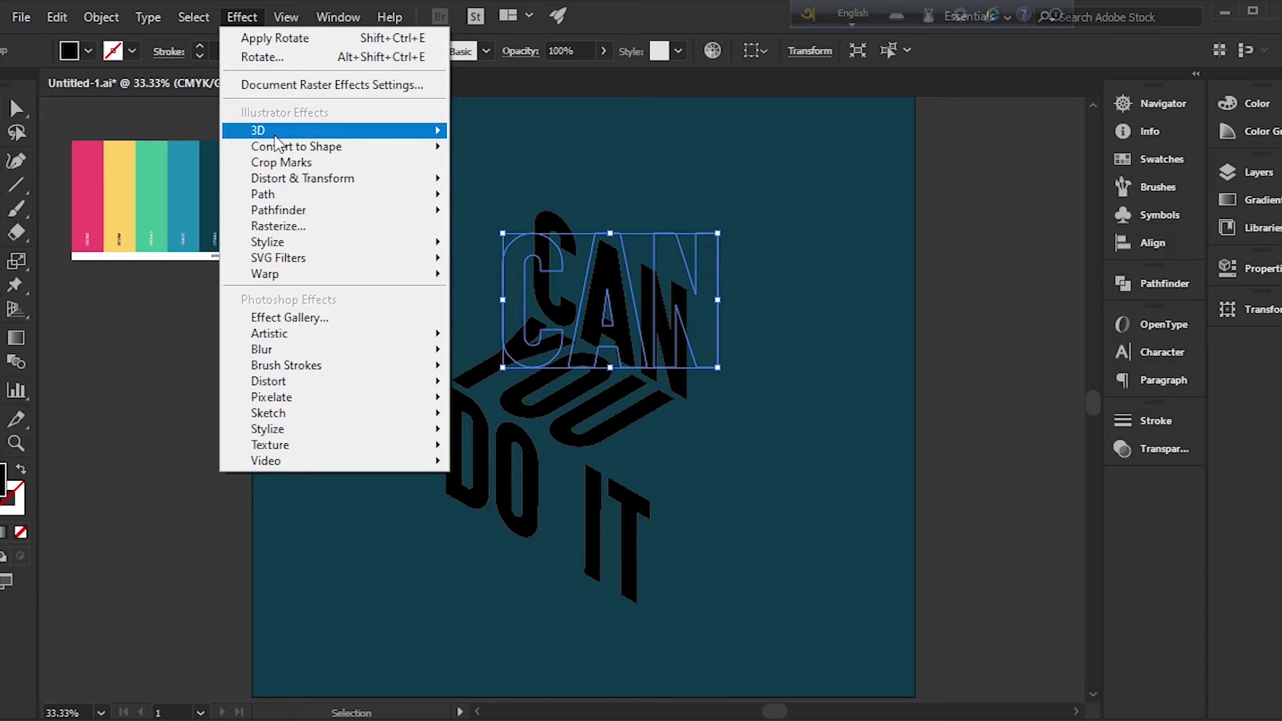
mouse_move(287, 182)
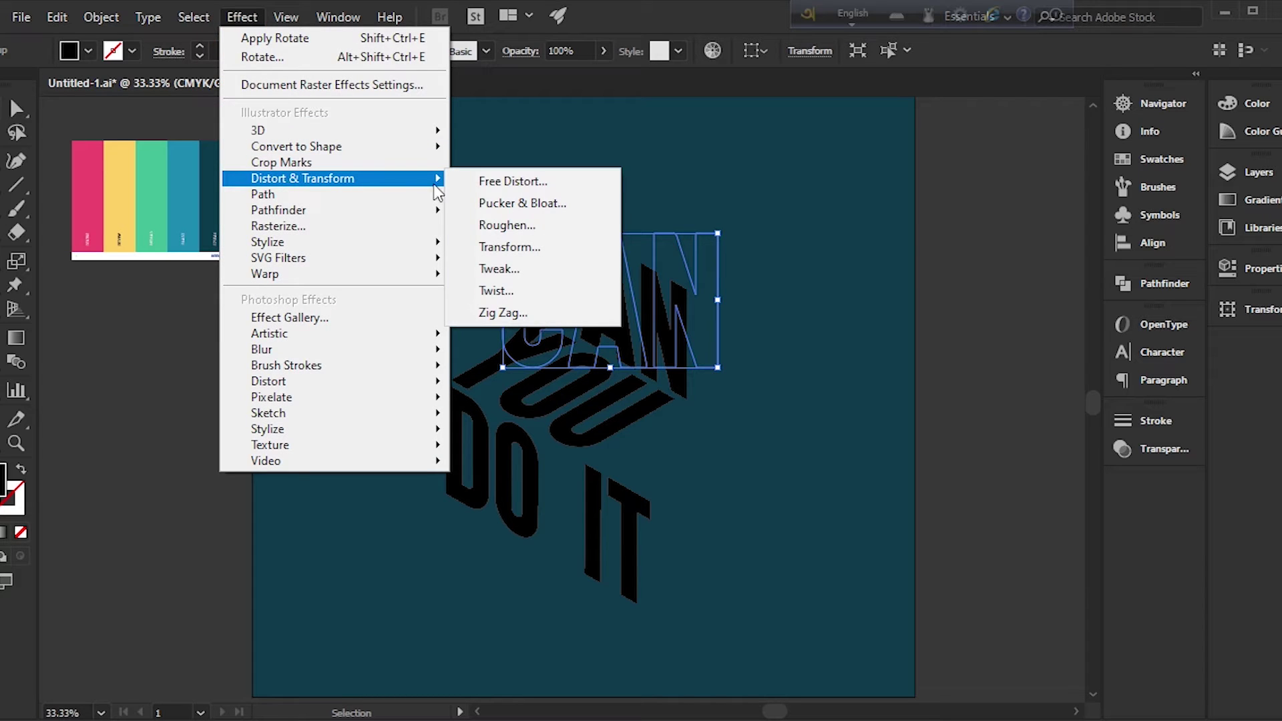
left_click(509, 247)
left_click_drag(450, 101, 340, 92)
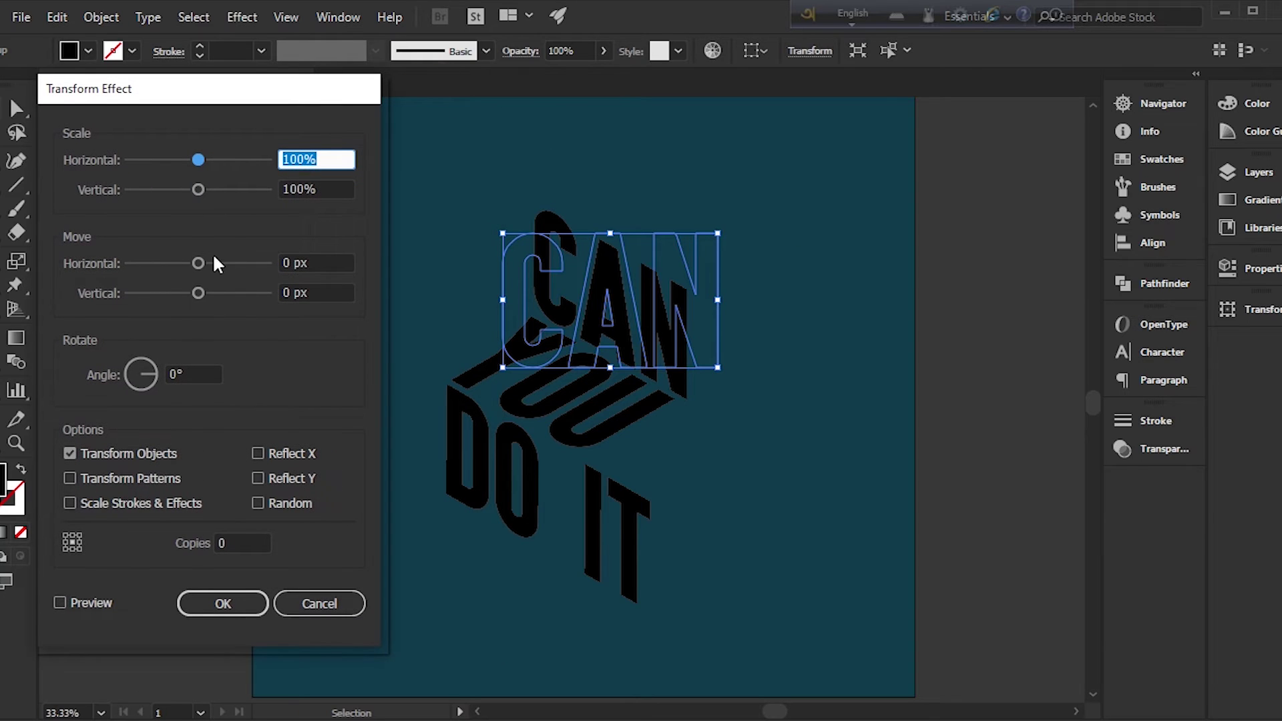
left_click(60, 602)
left_click(248, 544)
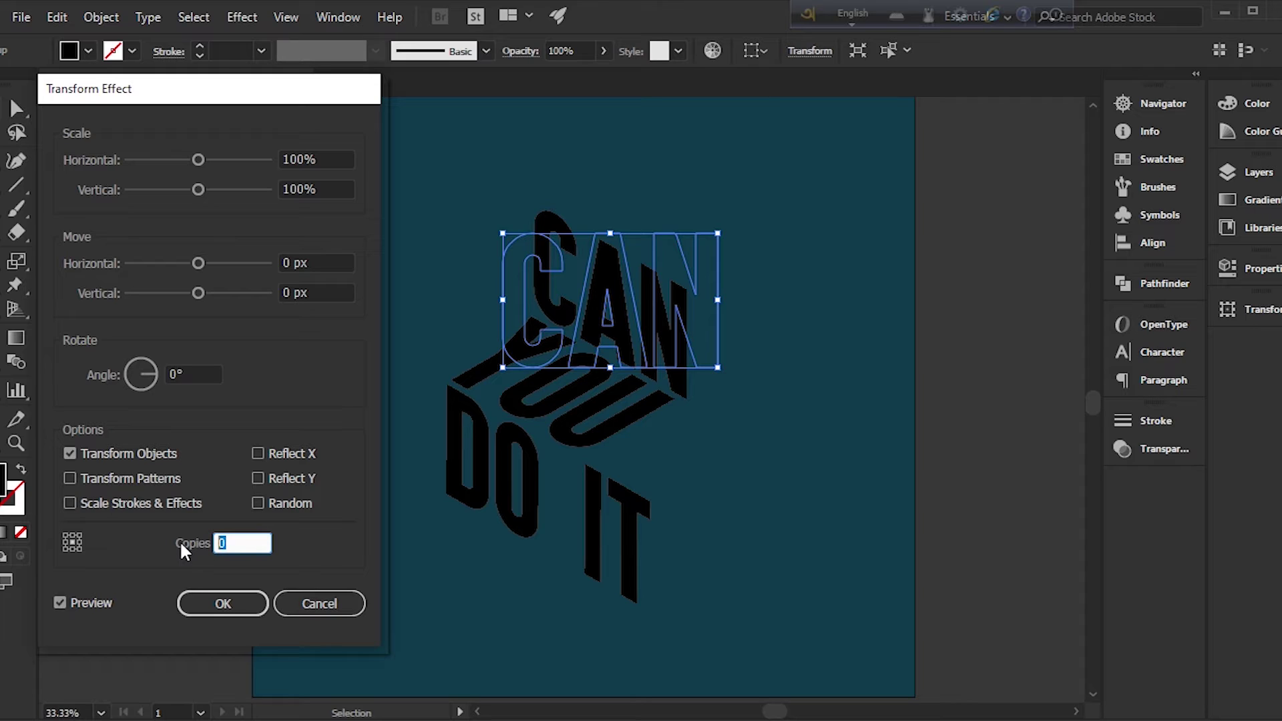
type("10")
Try out small horizontal move values for CAN's copies, ending at 1 px
left_click(297, 262)
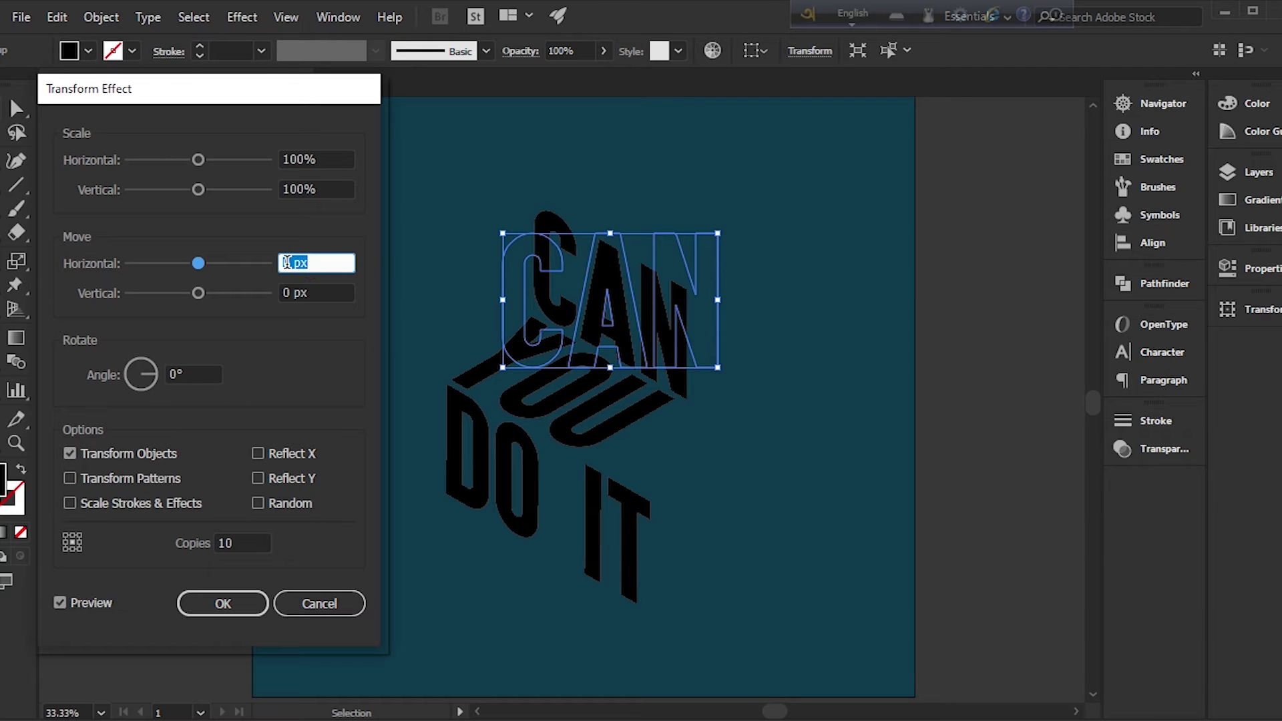
key("Down")
key("Down")
key("Up")
key("Up")
key("Up")
key("Up")
key("Up")
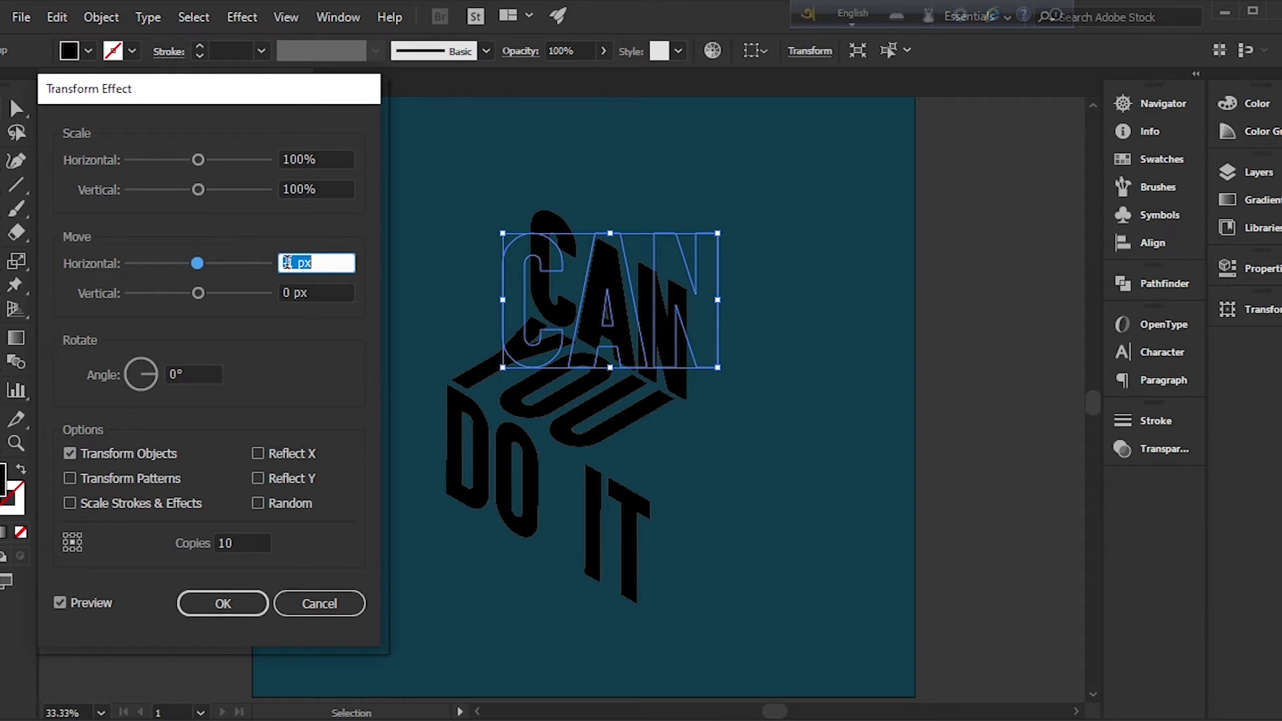
key("Down")
key("Down")
Set the vertical move of CAN's copies to -10 px
left_click(316, 291)
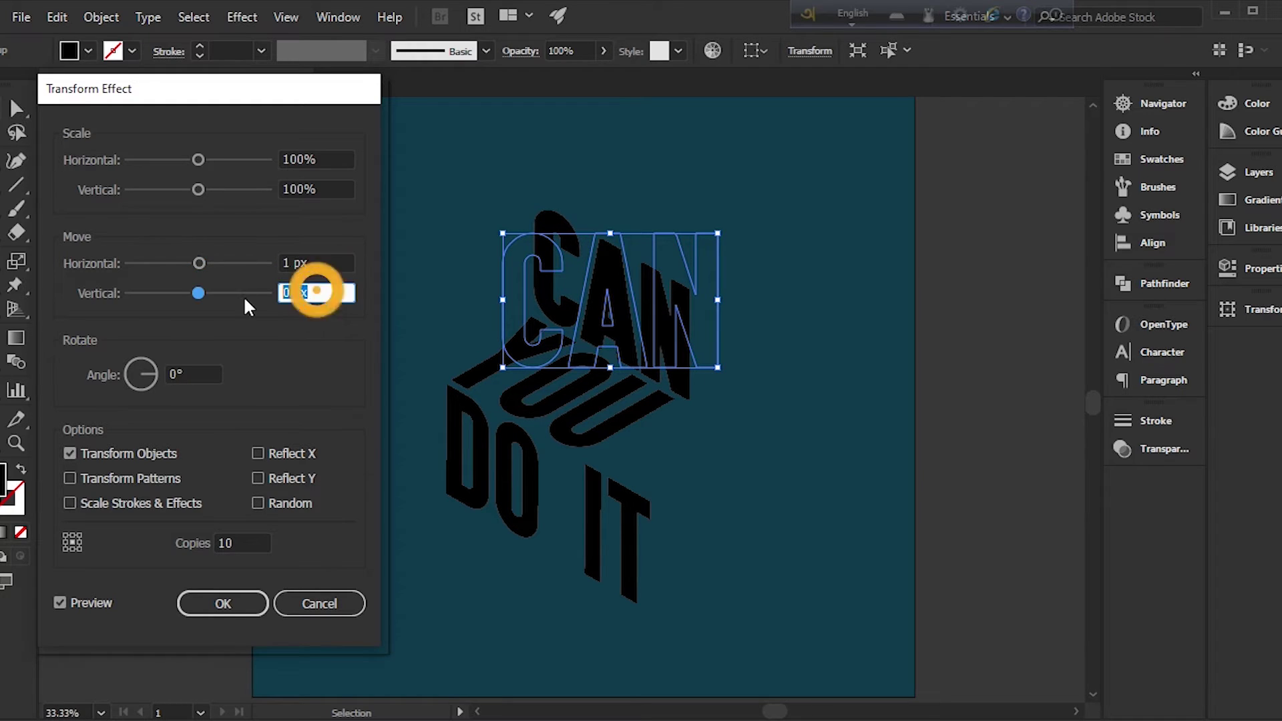
key("Down")
key("Up")
key("Up")
key("Up")
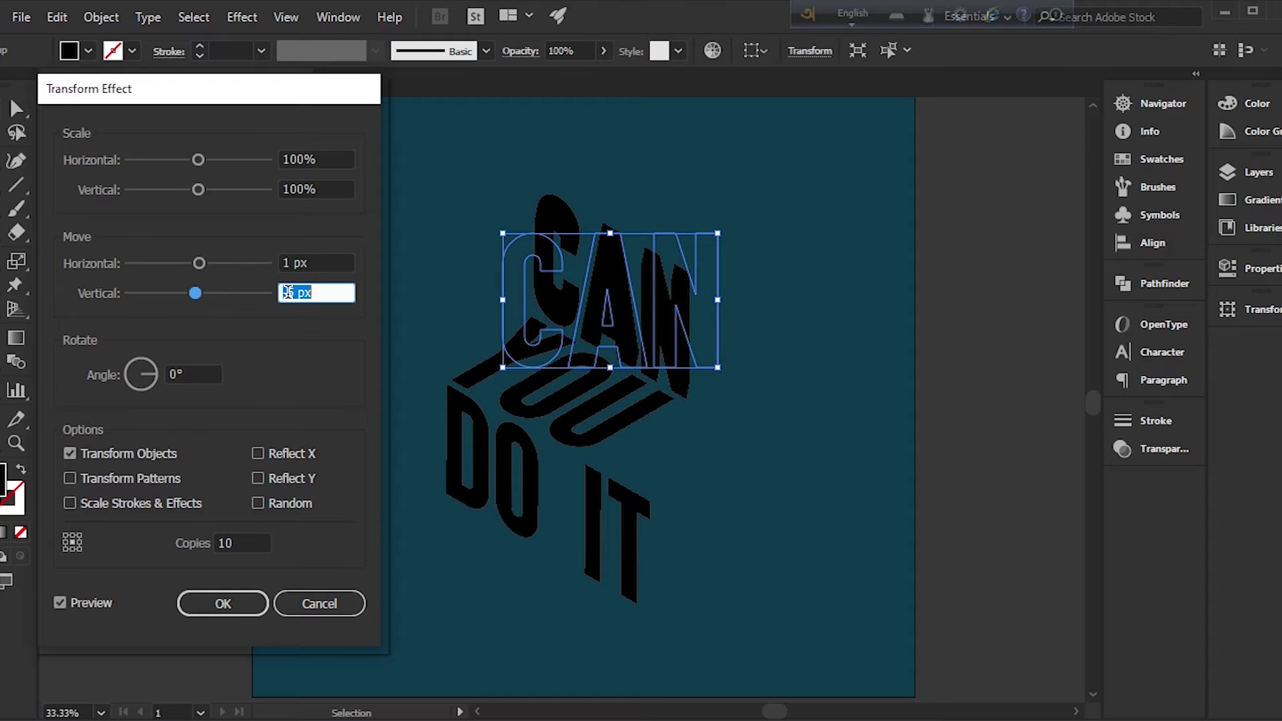
key("Down")
key("Down")
key("Down")
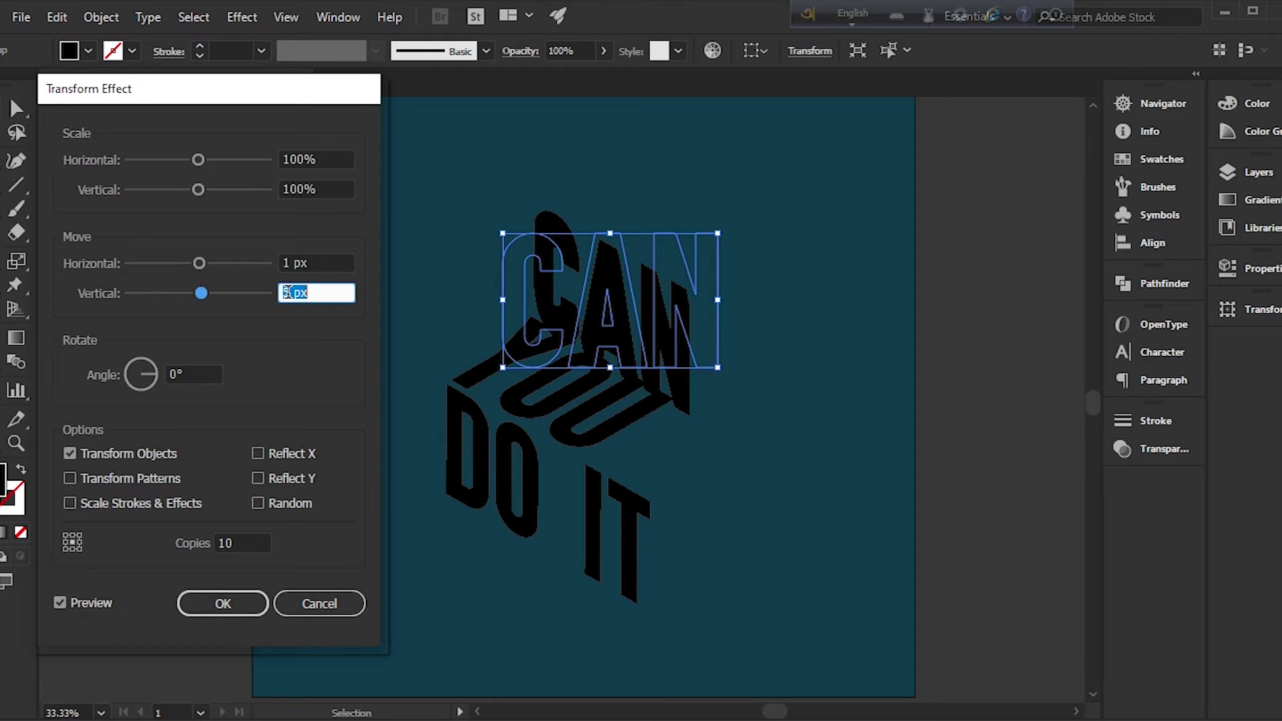
key("Down")
key("Down")
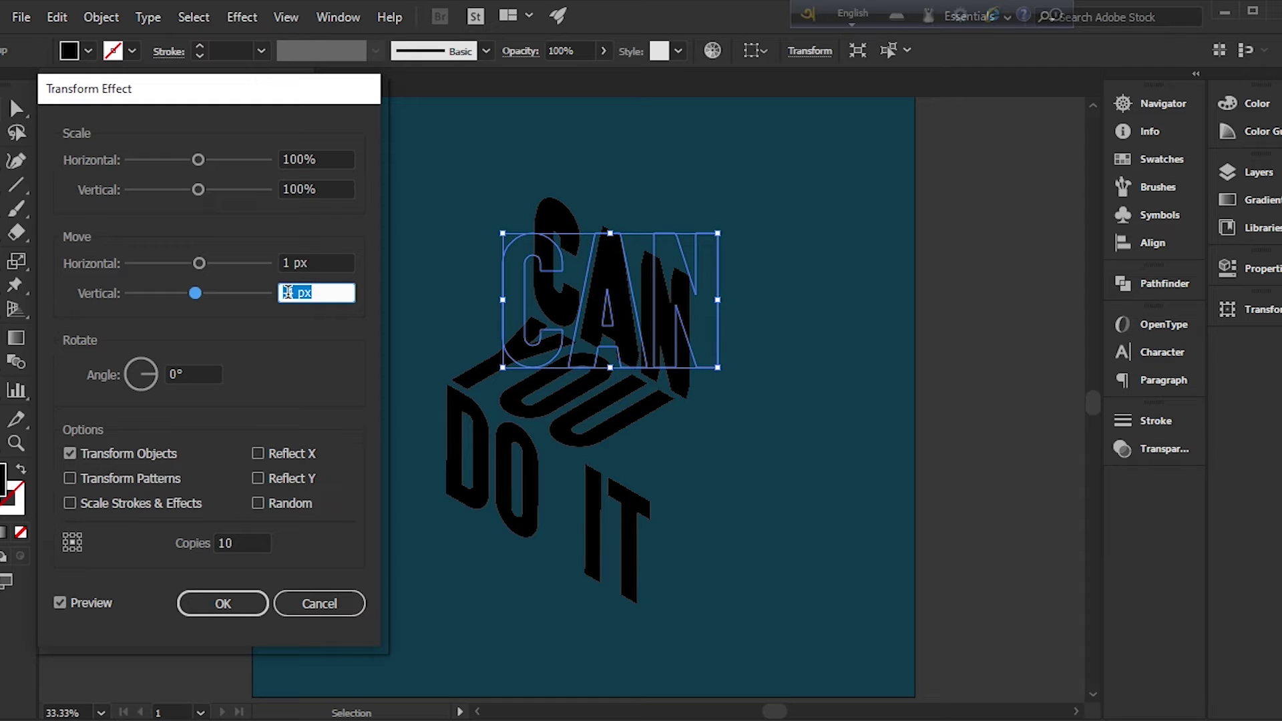
key("Down")
key("Down")
key("Down")
key("Down")
key("Down")
key("Down")
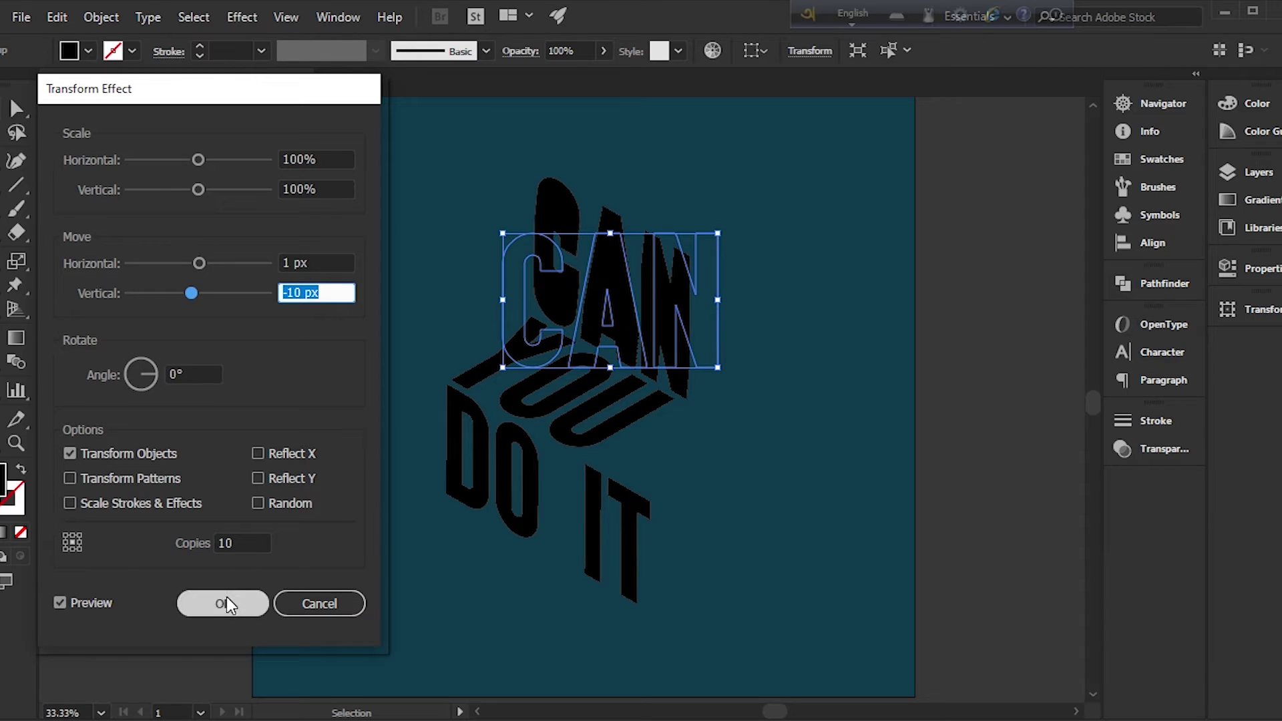
Set the horizontal move of CAN's copies to 10 px and apply the Transform effect
left_click_drag(300, 260, 269, 261)
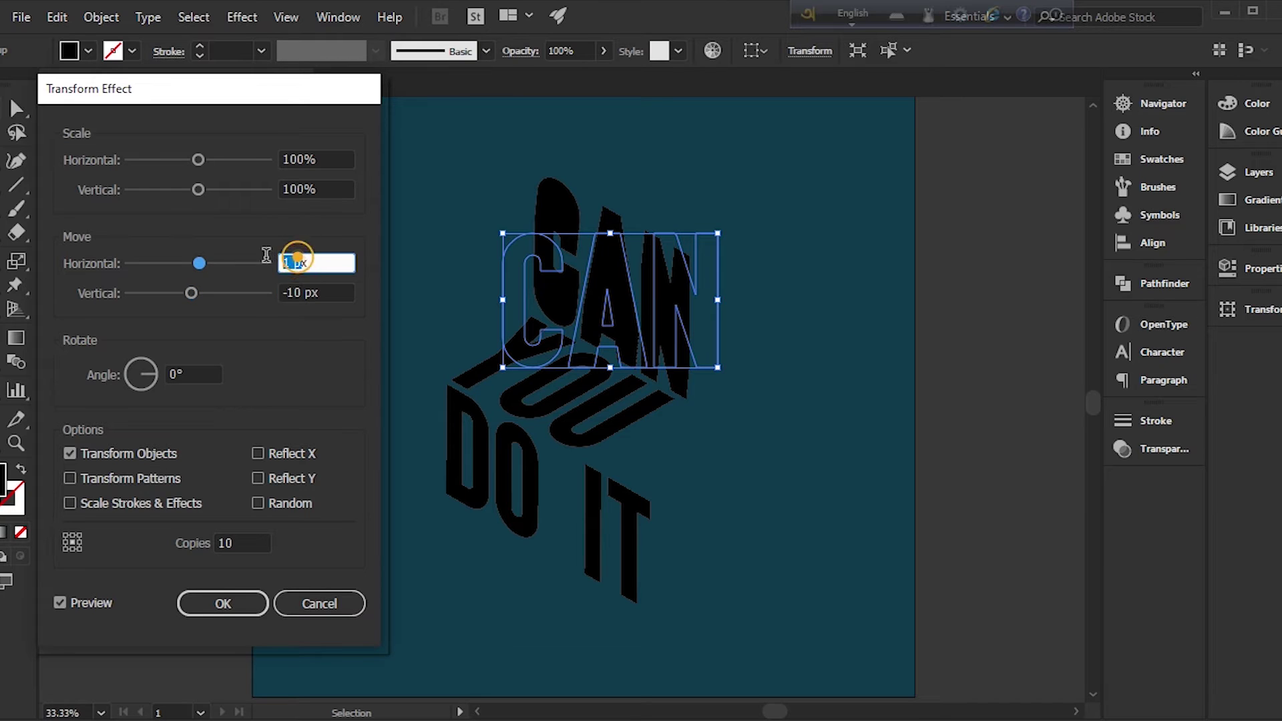
type("0")
key("Up")
key("Up")
key("Up")
key("Up")
key("Up")
key("Up")
key("Up")
key("Up")
key("Up")
key("Up")
key("Down")
key("Down")
key("Down")
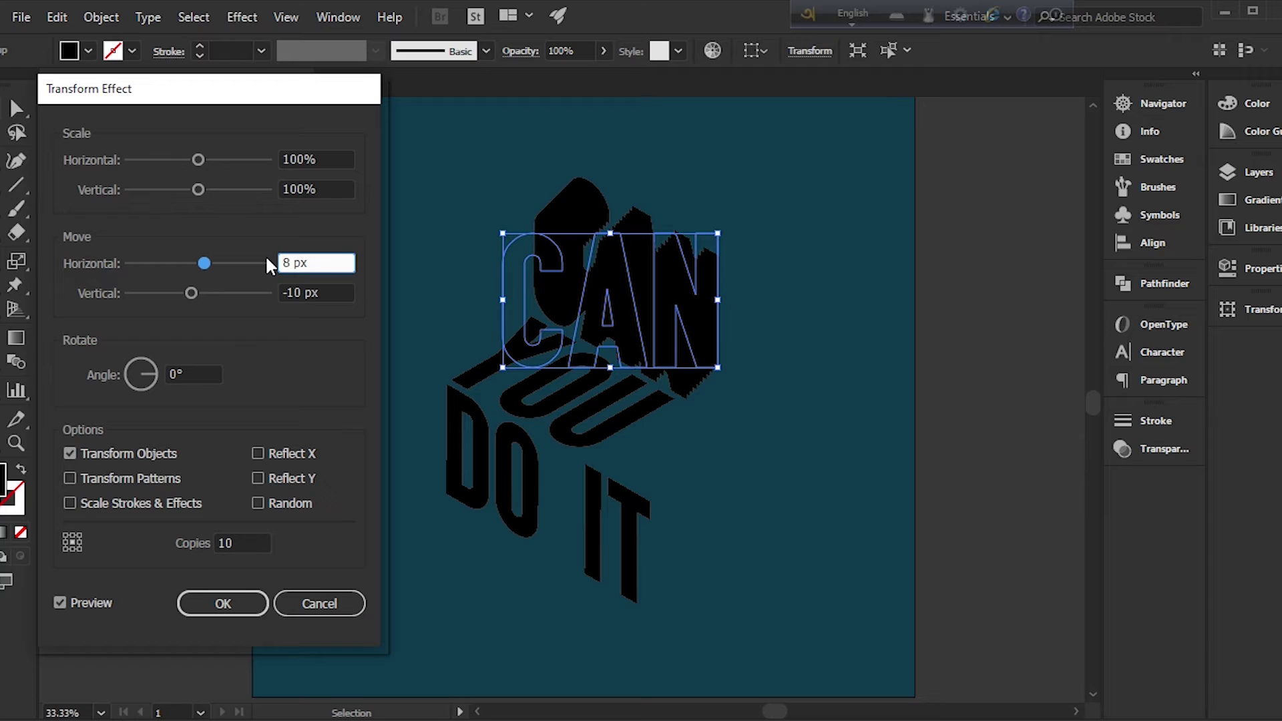
key("Up")
key("Up")
key("Up")
left_click(235, 600)
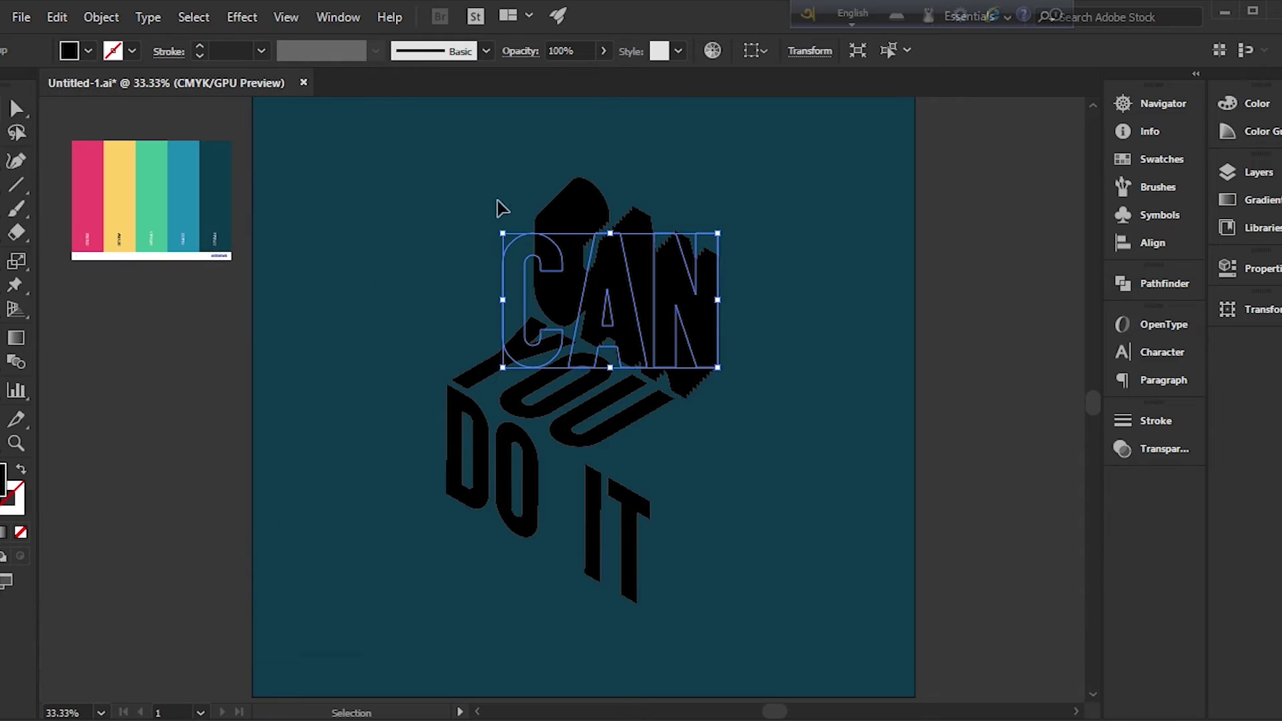
Give the word CAN a magenta stroke and deselect it
left_click(133, 51)
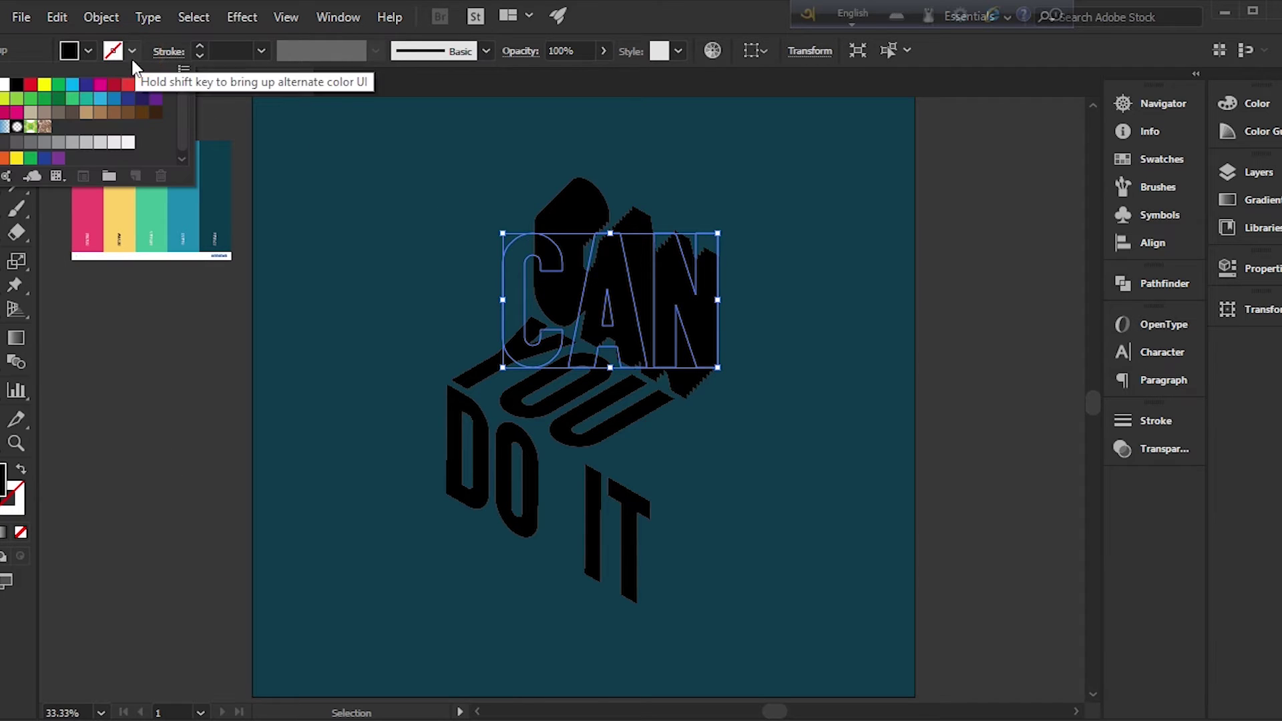
left_click(100, 83)
left_click(376, 261)
left_click(376, 261)
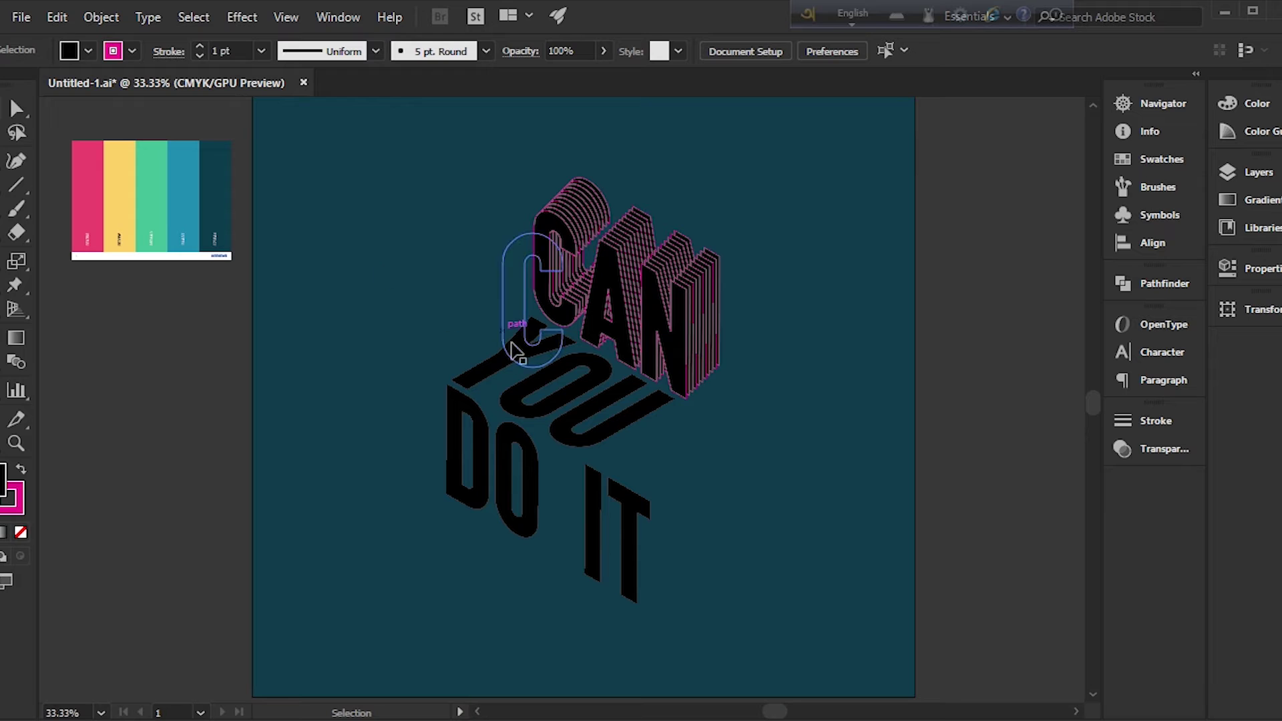
Start the same Transform effect on YOU with preview enabled, keeping 10 copies, and set the vertical move to 10 px
left_click(478, 374)
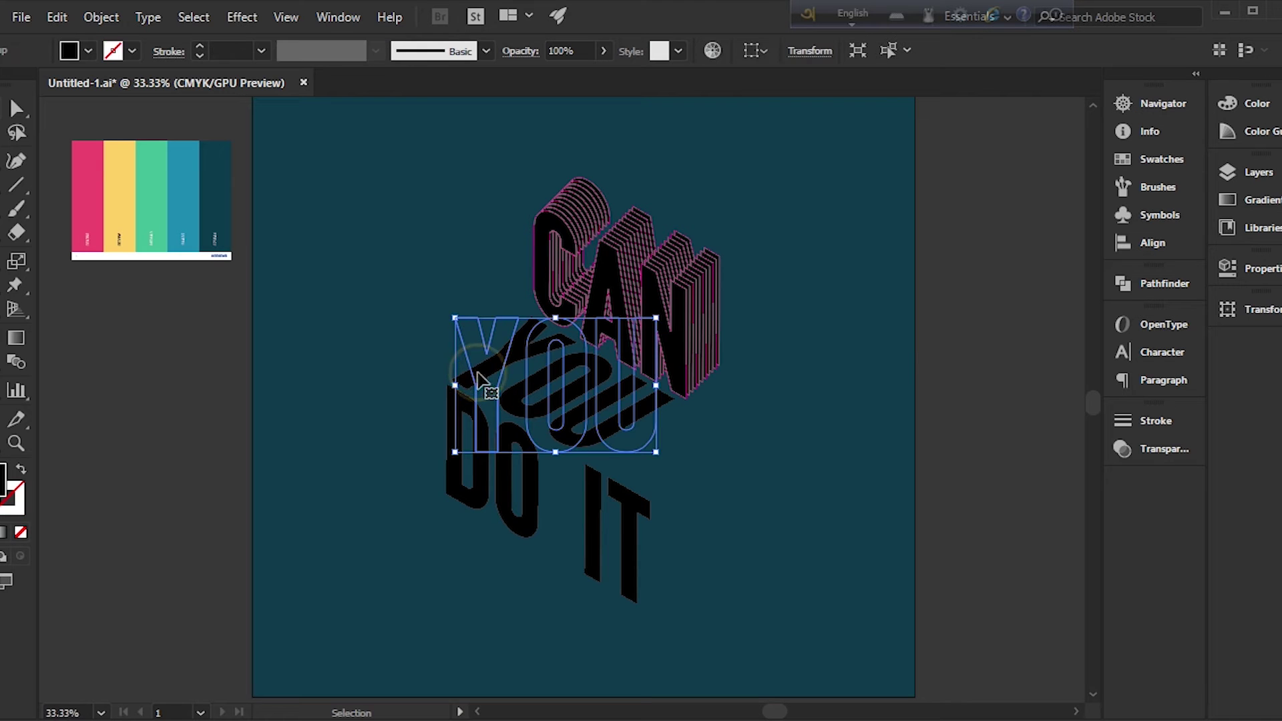
left_click(239, 18)
left_click(254, 58)
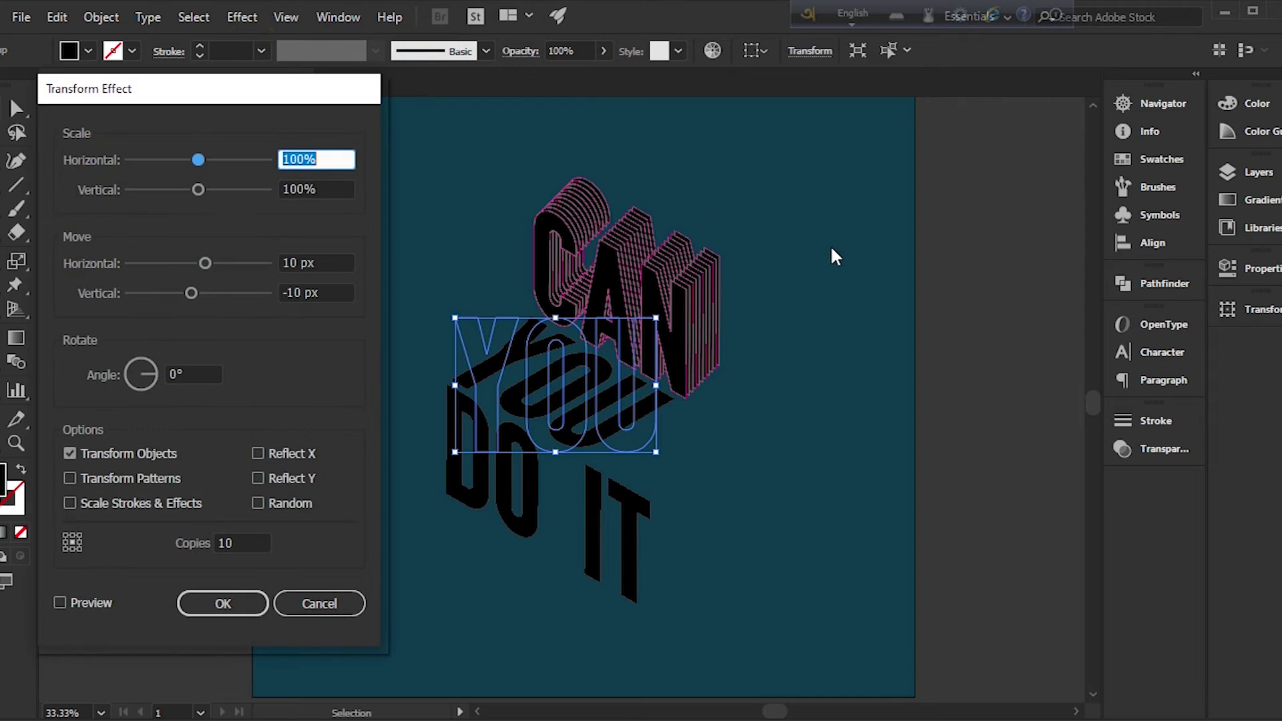
left_click(60, 602)
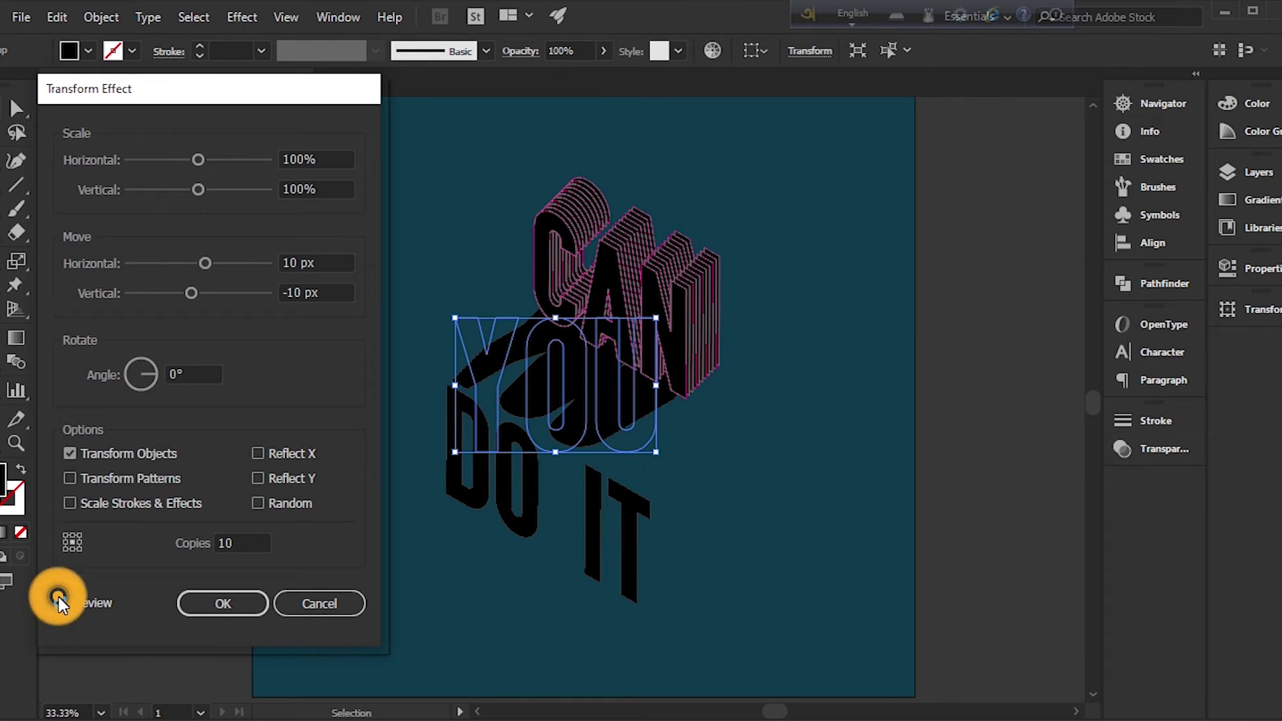
left_click_drag(324, 294, 231, 298)
key("Up")
key("Up")
key("Up")
key("Up")
key("Up")
key("Up")
key("Up")
key("Up")
key("Up")
key("Up")
key("Up")
key("Up")
key("Up")
key("Up")
key("Up")
key("Up")
key("Up")
key("Up")
key("Up")
key("Up")
key("Up")
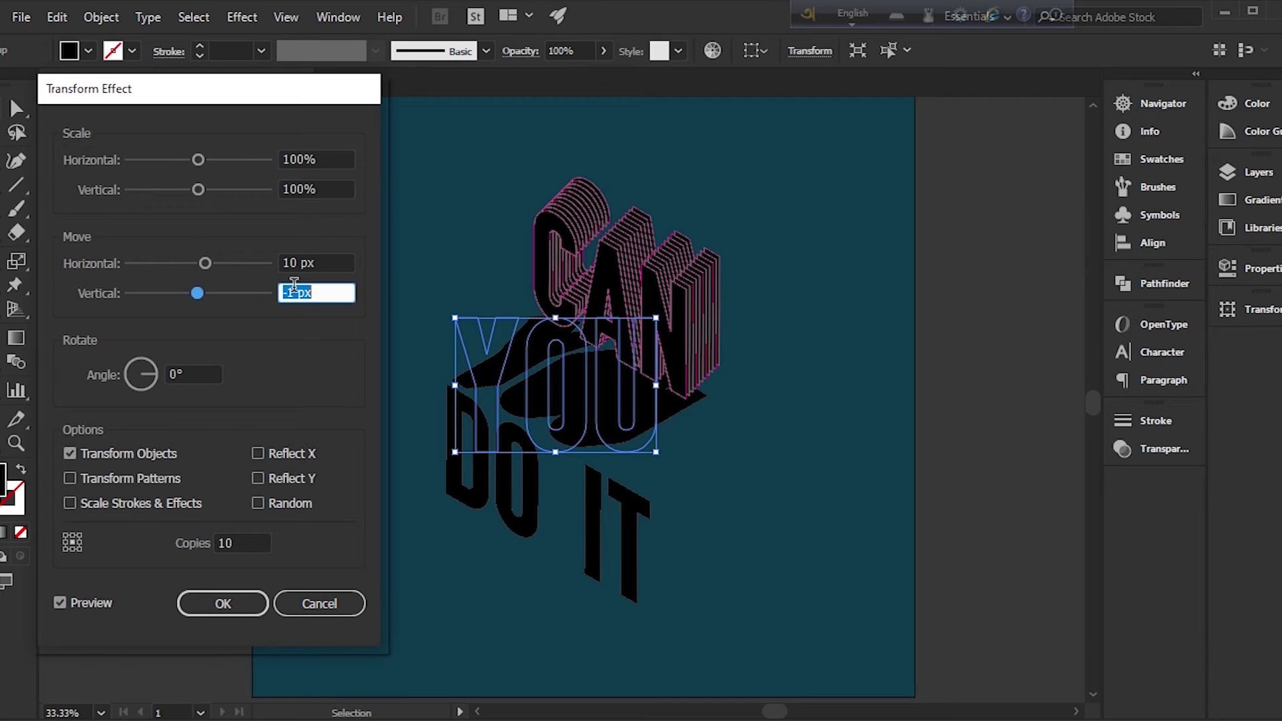
key("Up")
key("Up")
key("Up")
key("Up")
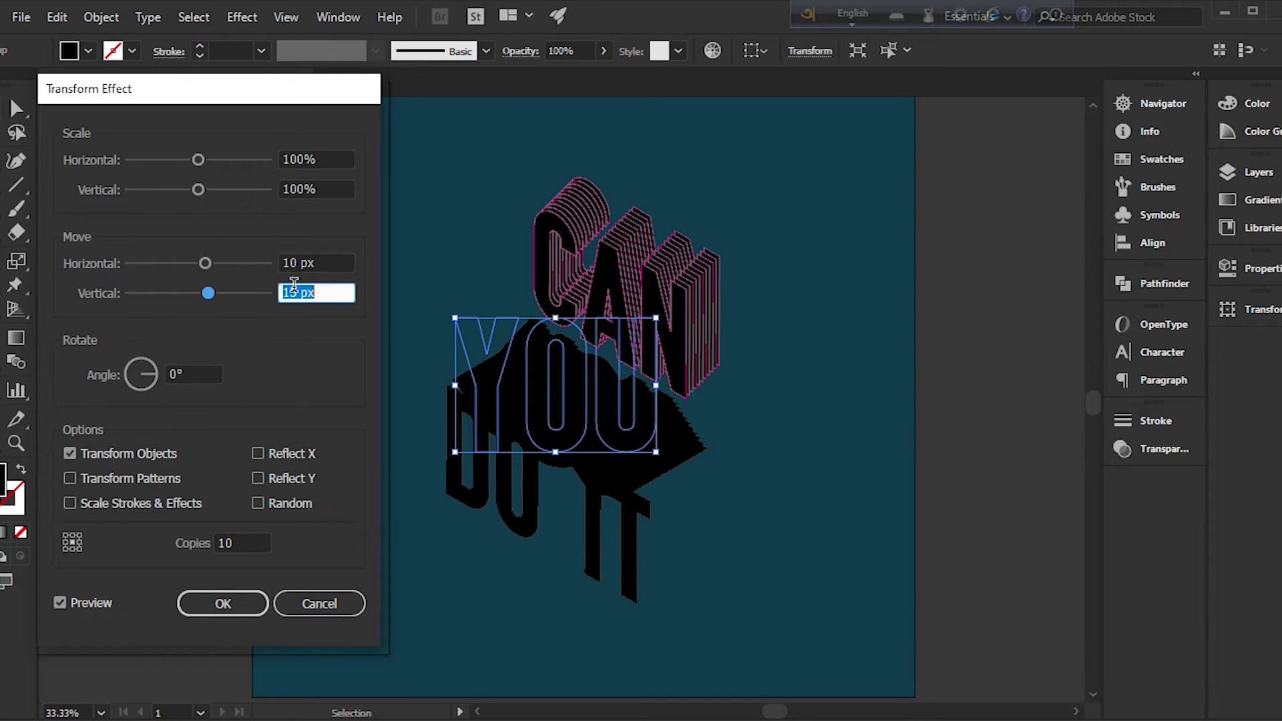
key("Down")
key("Down")
key("Down")
key("Down")
key("Down")
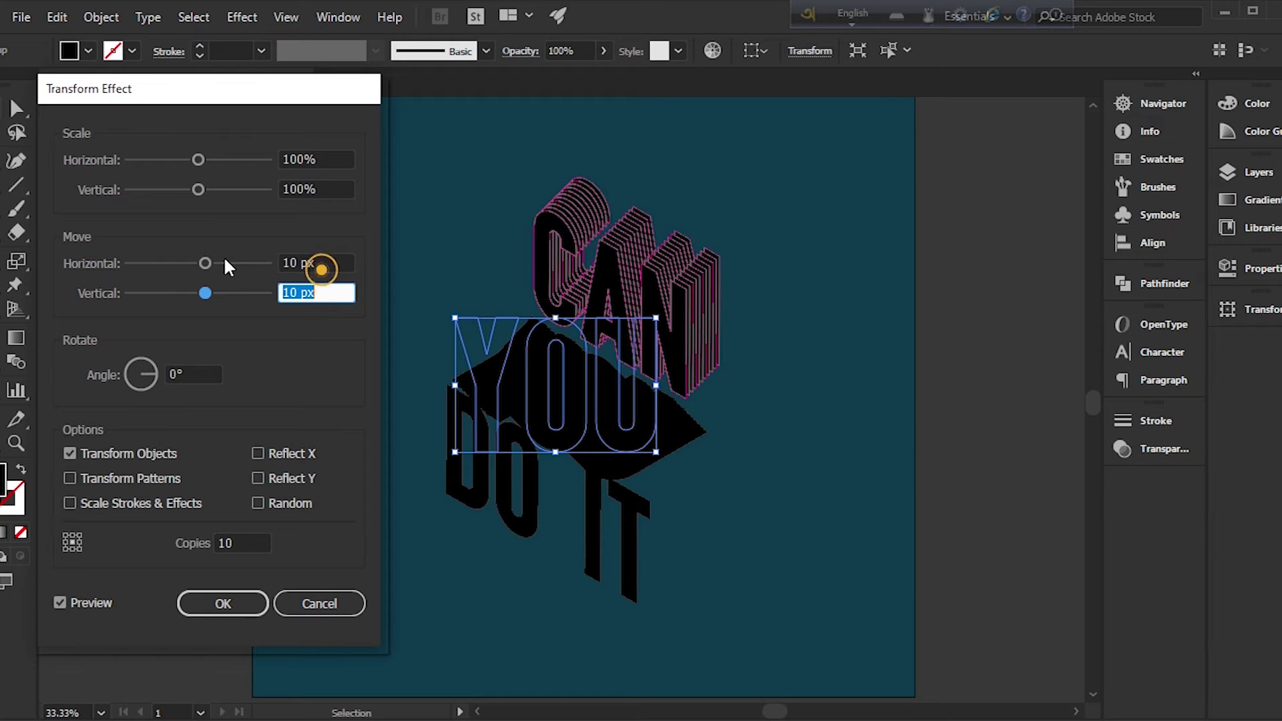
Adjust the horizontal move so that YOU's copies extend straight down, and apply the Transform effect
left_click(323, 260)
key("Down")
key("Down")
key("Down")
key("Down")
key("Down")
key("Down")
key("Down")
key("Down")
key("Down")
key("Down")
key("Down")
key("Down")
key("Down")
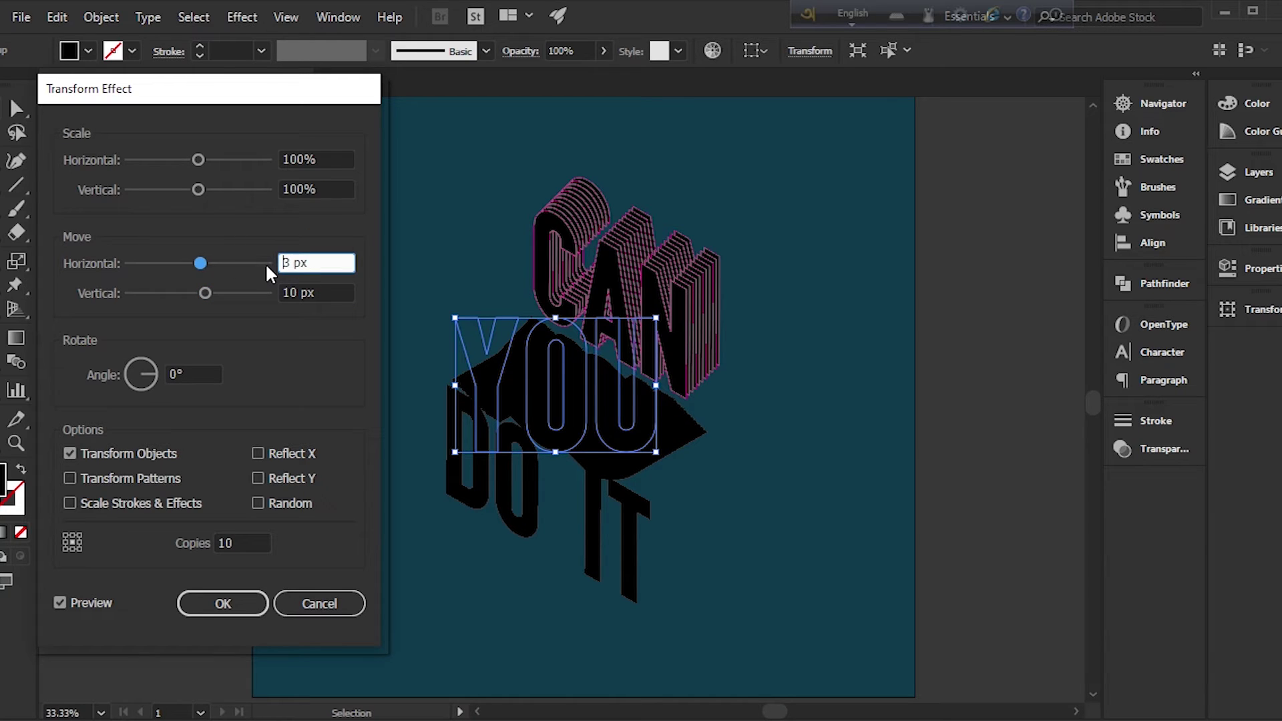
key("Down")
key("Down")
key("Down")
key("Down")
key("Down")
key("Down")
key("Down")
key("Up")
key("Up")
key("Up")
key("Up")
key("Up")
key("Up")
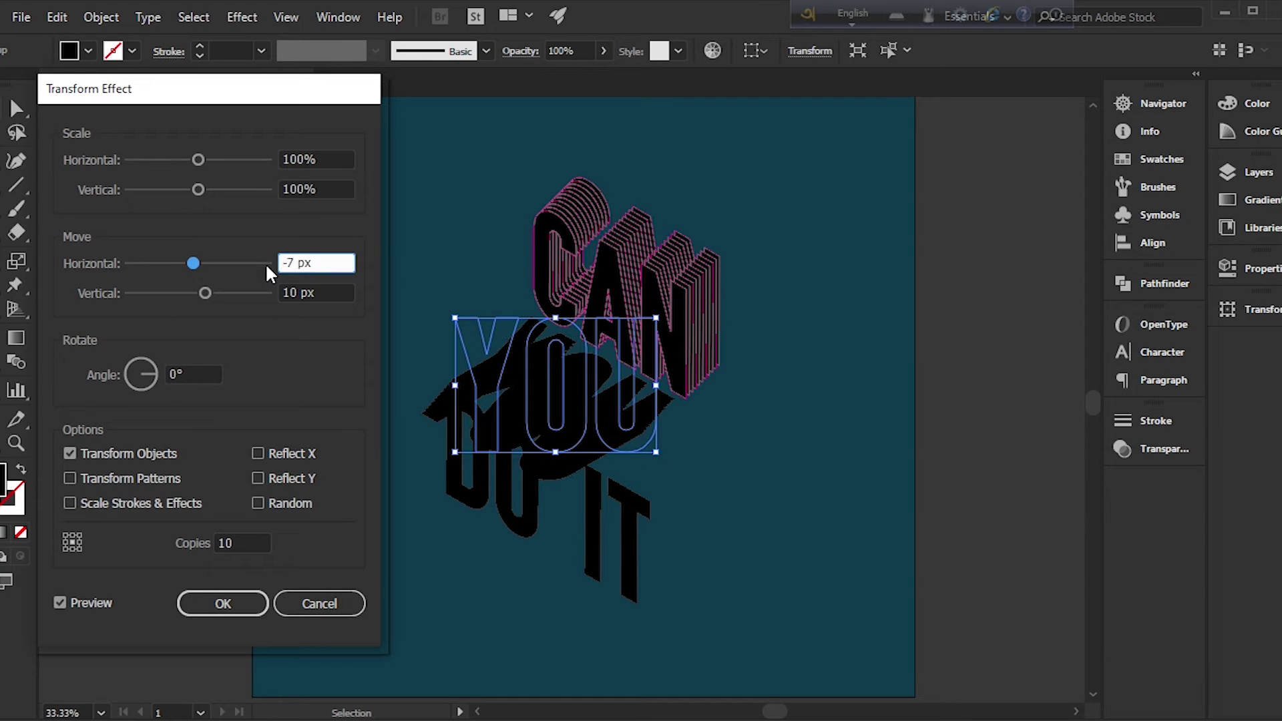
key("Up")
key("Up")
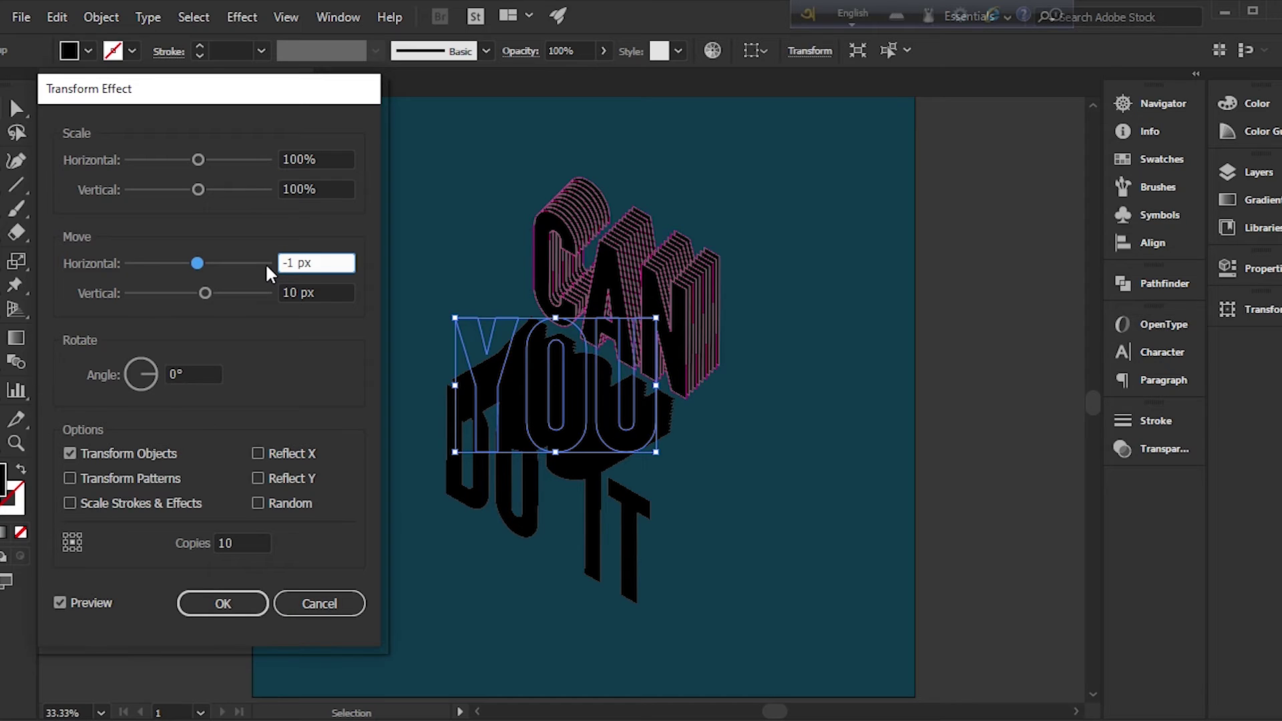
key("Down")
key("Up")
key("Up")
left_click(217, 604)
Give the word YOU a magenta stroke and deselect it
left_click(135, 52)
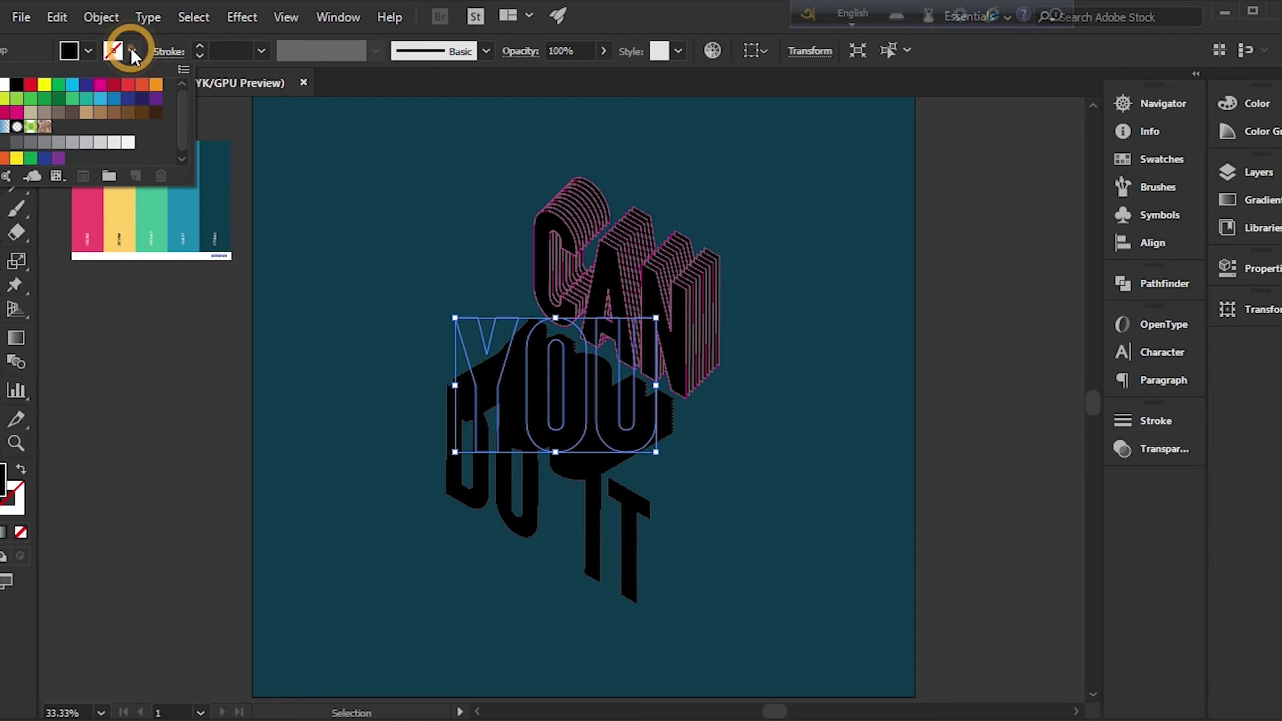
left_click(100, 84)
left_click(301, 226)
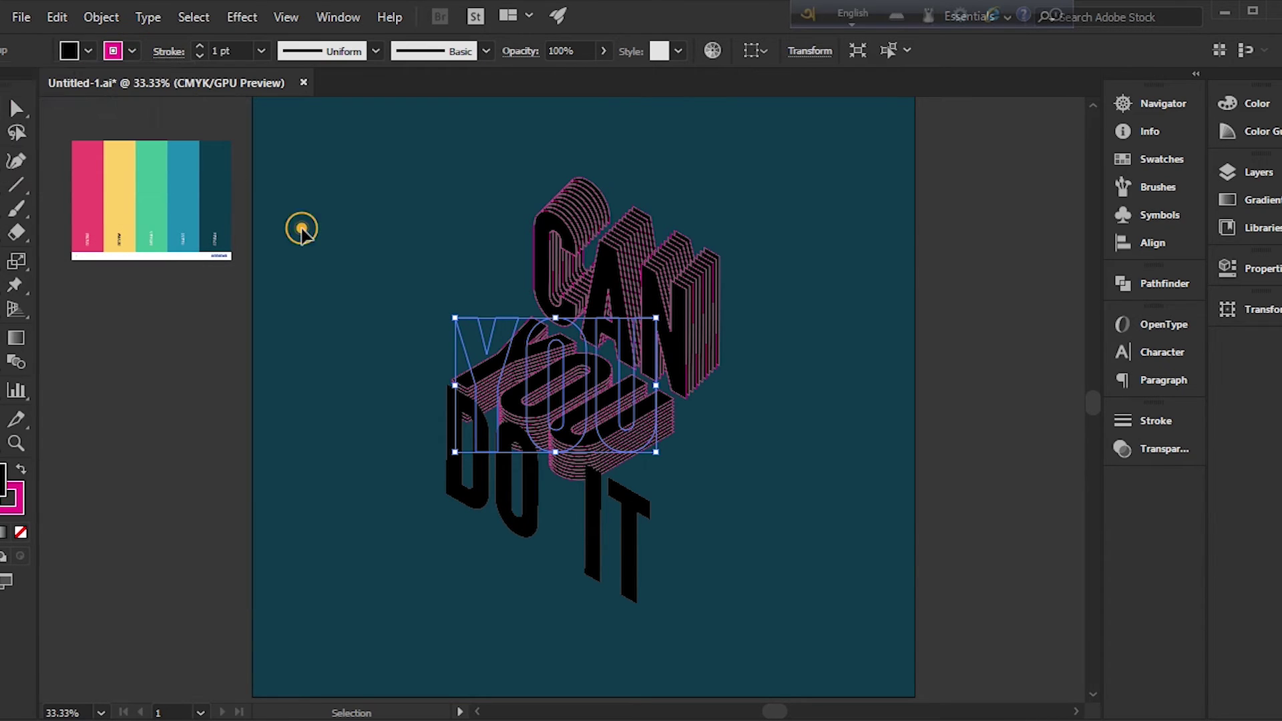
left_click(301, 225)
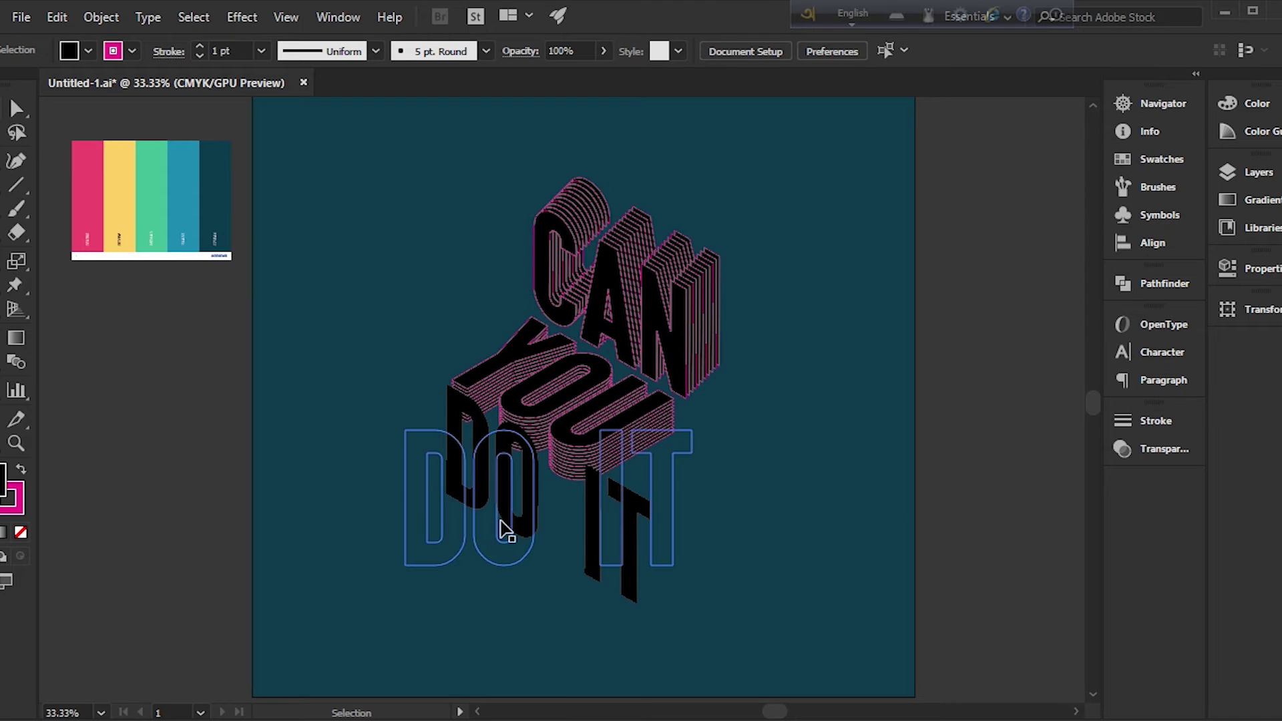
Move DO IT straight down so it sits below the extruded copies of YOU
left_click_drag(501, 523, 501, 562)
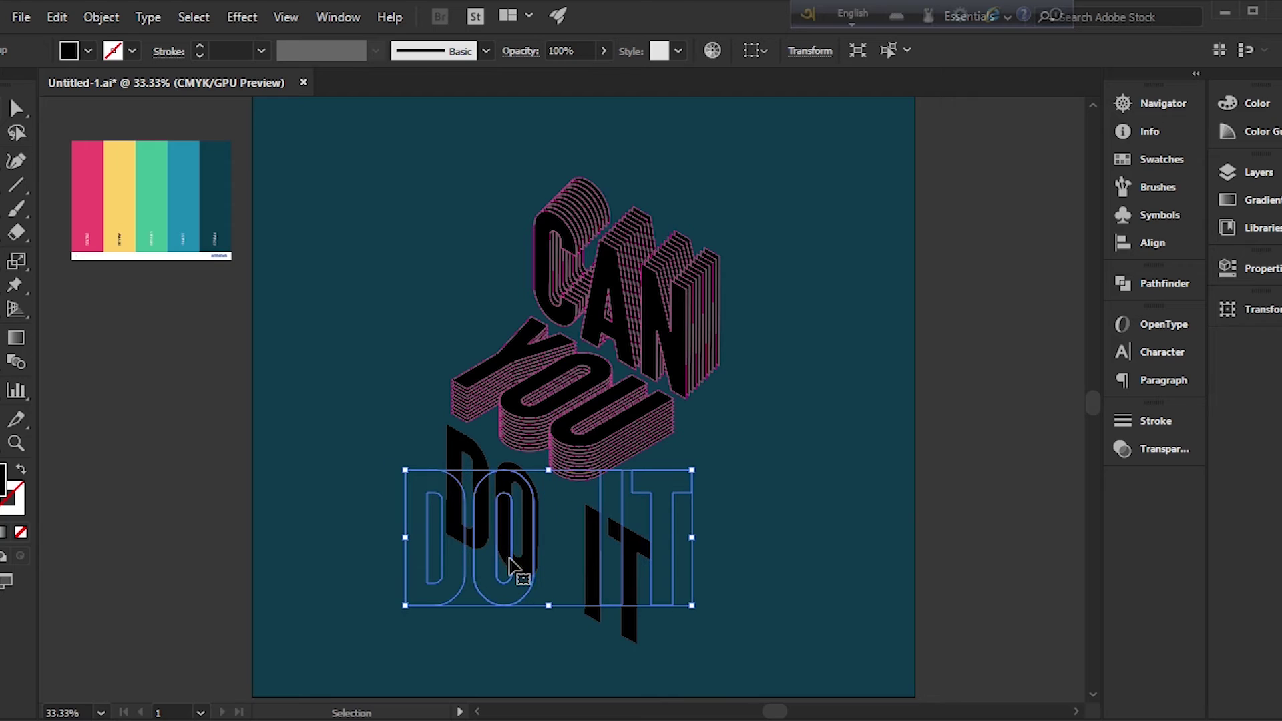
Start the Transform effect on DO IT with preview enabled, keeping 10 copies and a vertical move of 10 px
left_click(402, 311)
scroll(403, 314, "down", 3)
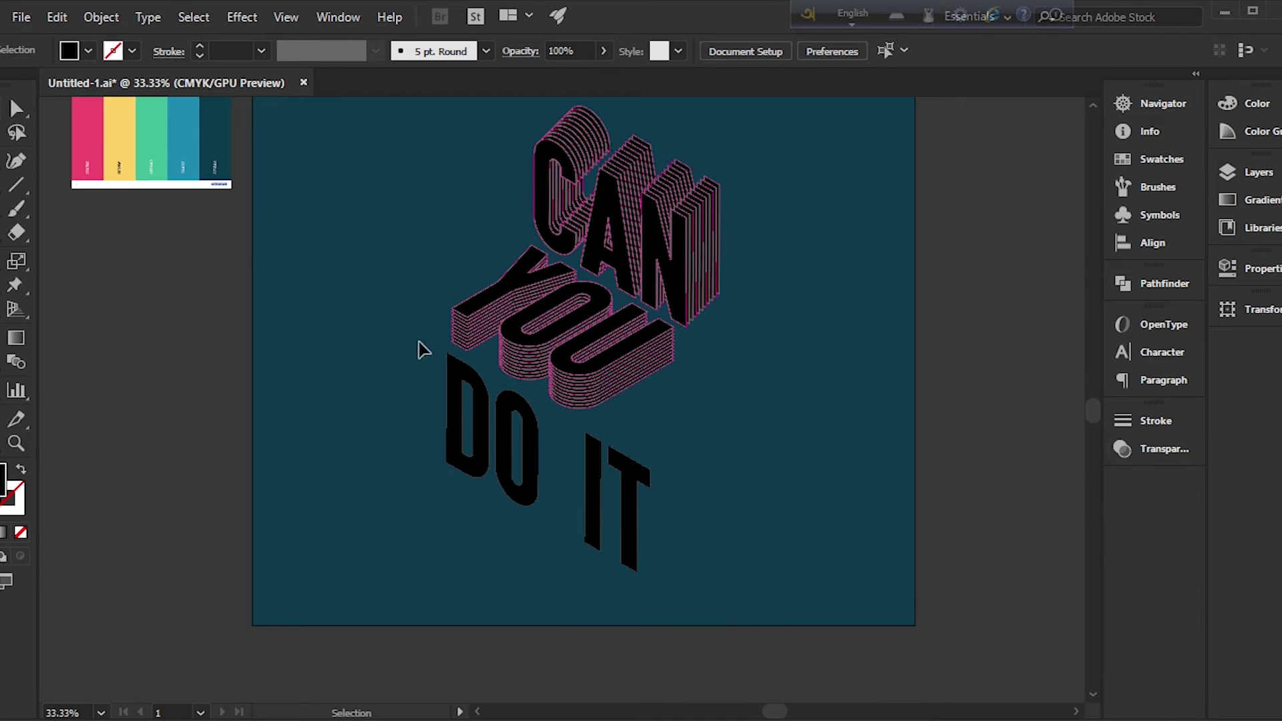
left_click(492, 429)
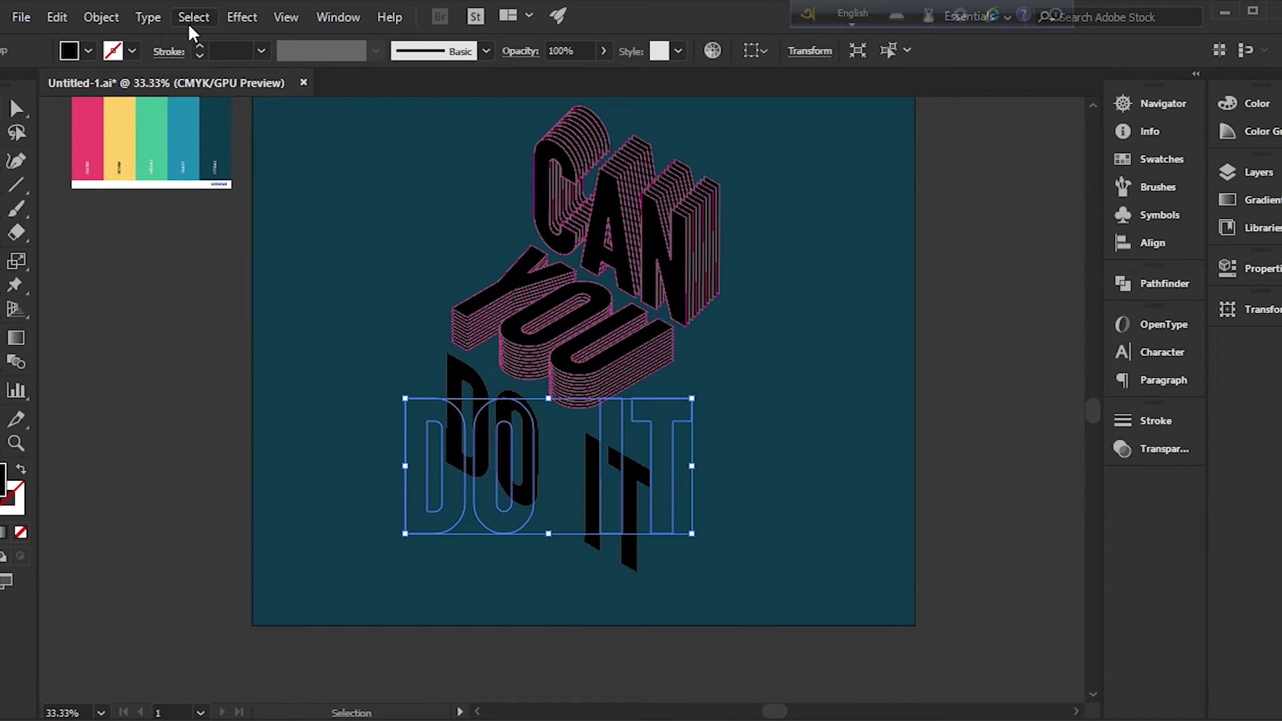
left_click(237, 18)
left_click(253, 56)
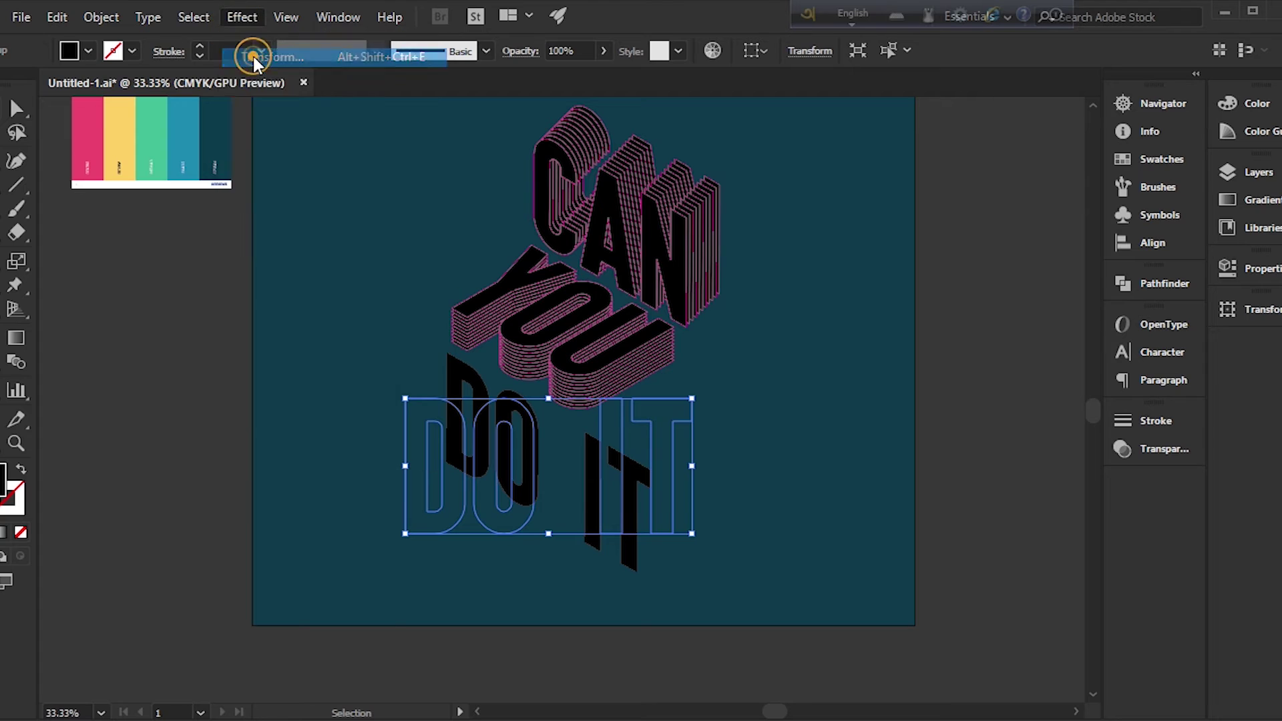
left_click(60, 602)
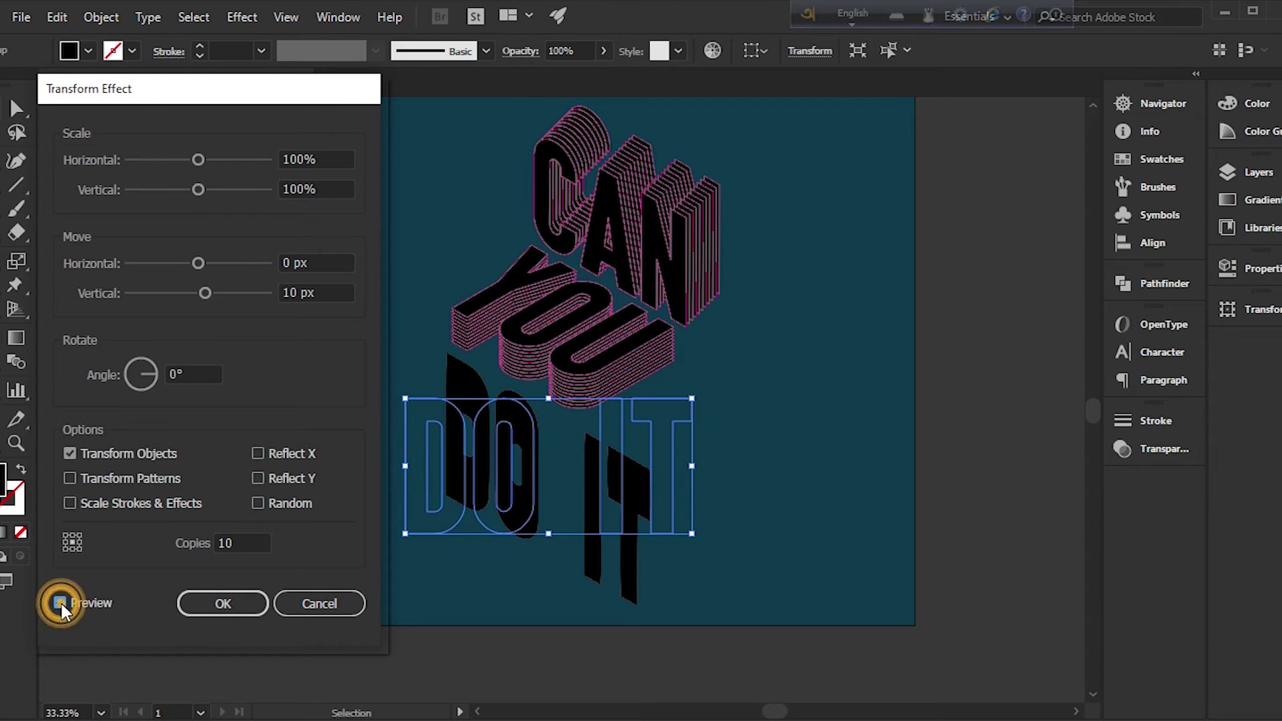
Try offsetting DO IT's copies to the right with positive horizontal moves of up to 42 px
left_click_drag(312, 287, 300, 264)
double_click(314, 262)
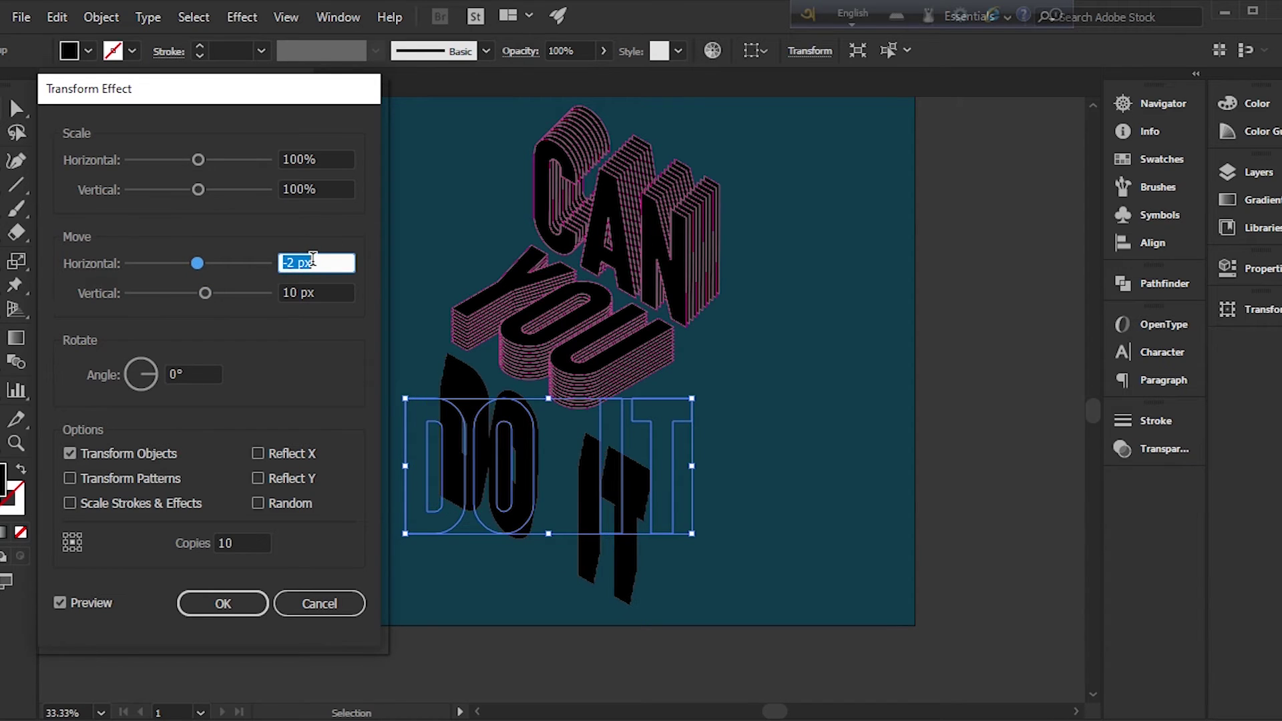
key("Up")
key("Up")
key("Up")
key("Up")
key("Up")
key("Up")
key("Up")
key("Up")
key("Up")
key("Up")
key("Up")
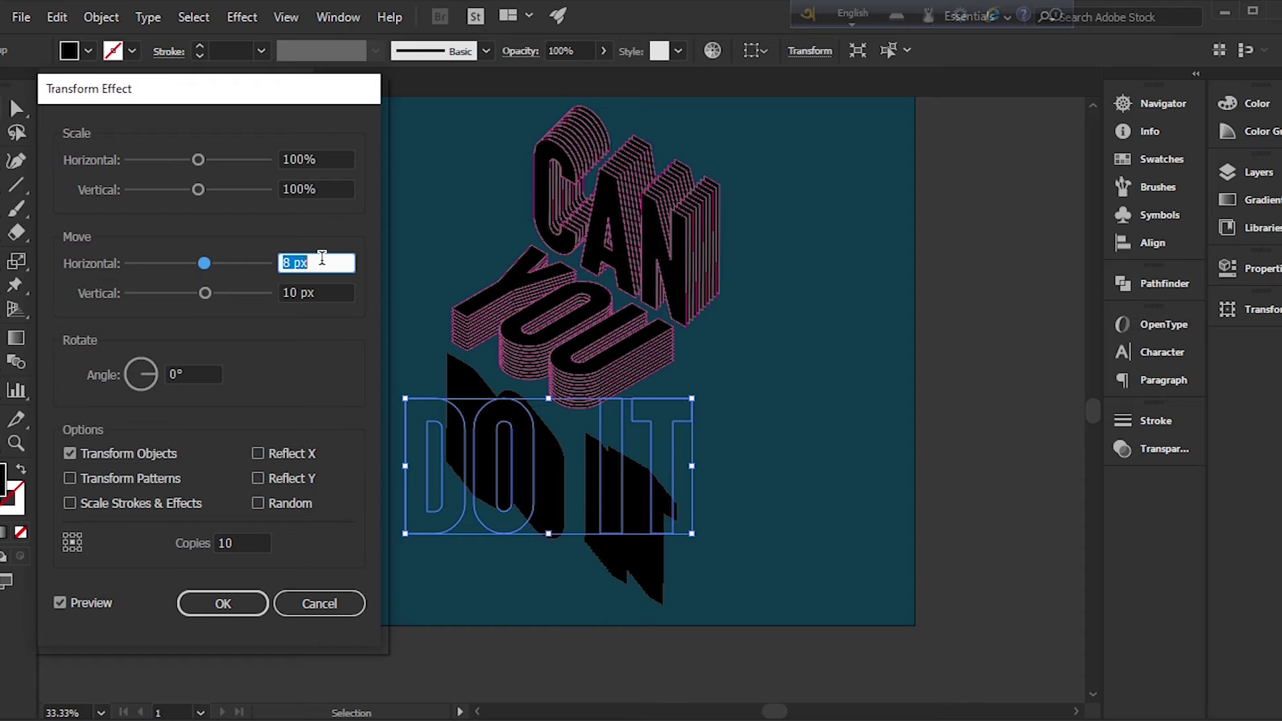
key("Down")
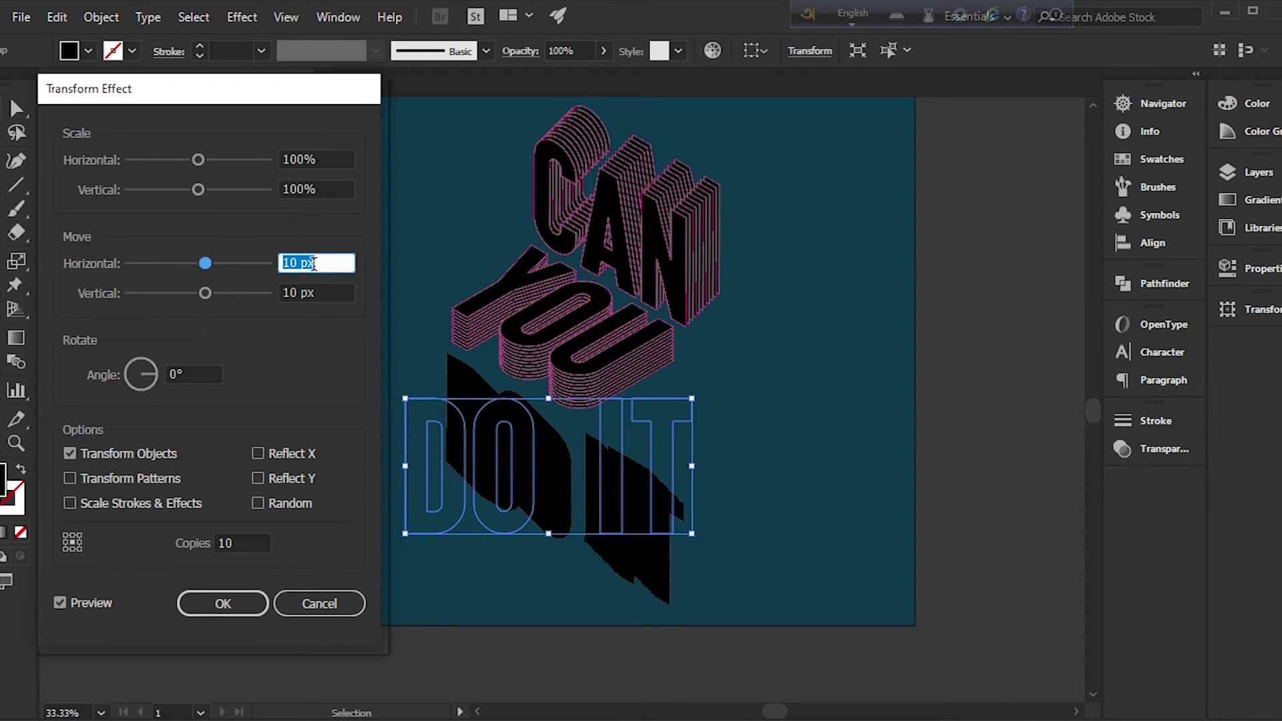
key("Up")
key("Up")
key("Up")
key("Up")
key("Up")
key("Up")
key("Up")
key("Up")
key("Up")
key("Up")
key("Up")
key("Up")
key("Up")
key("Up")
key("Up")
key("Up")
key("Up")
key("Up")
key("Up")
key("Up")
key("Up")
key("Up")
key("Up")
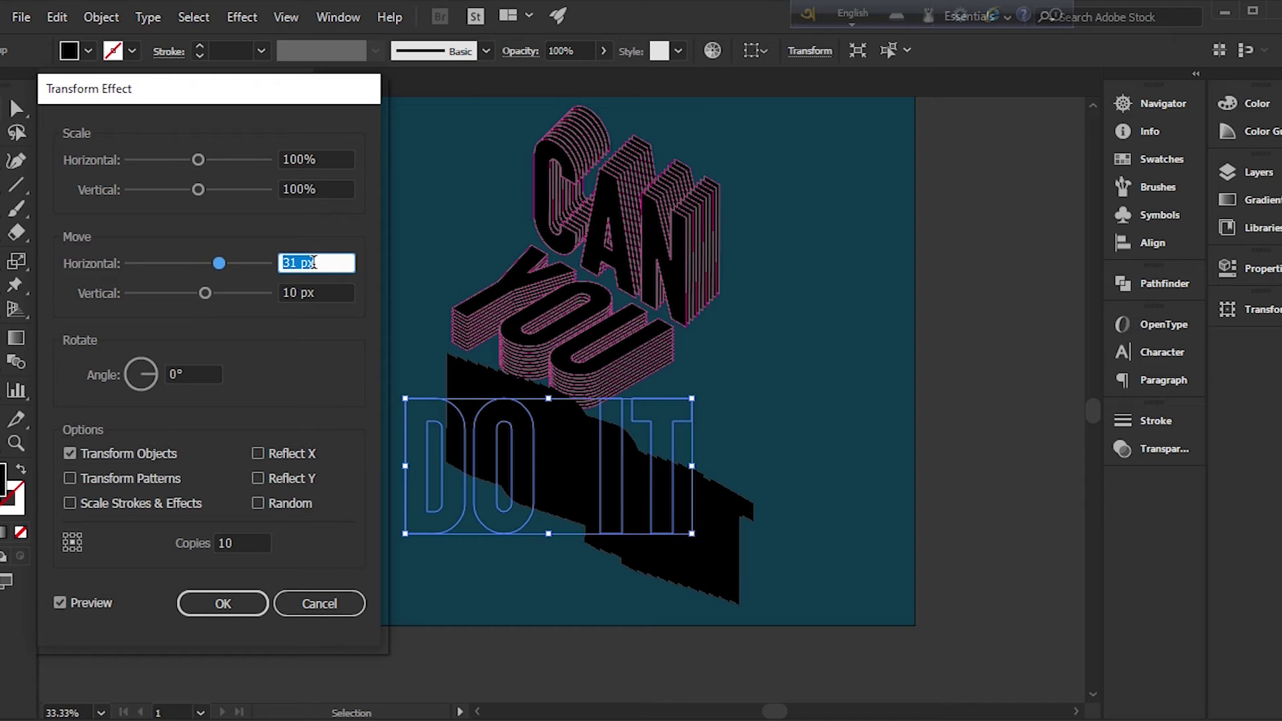
key("Down")
key("Down")
key("Down")
key("Down")
key("Down")
key("Down")
key("Down")
key("Down")
key("Down")
key("Down")
key("Down")
key("Down")
key("Down")
key("Down")
key("Down")
key("Down")
key("Down")
key("Down")
key("Down")
key("Down")
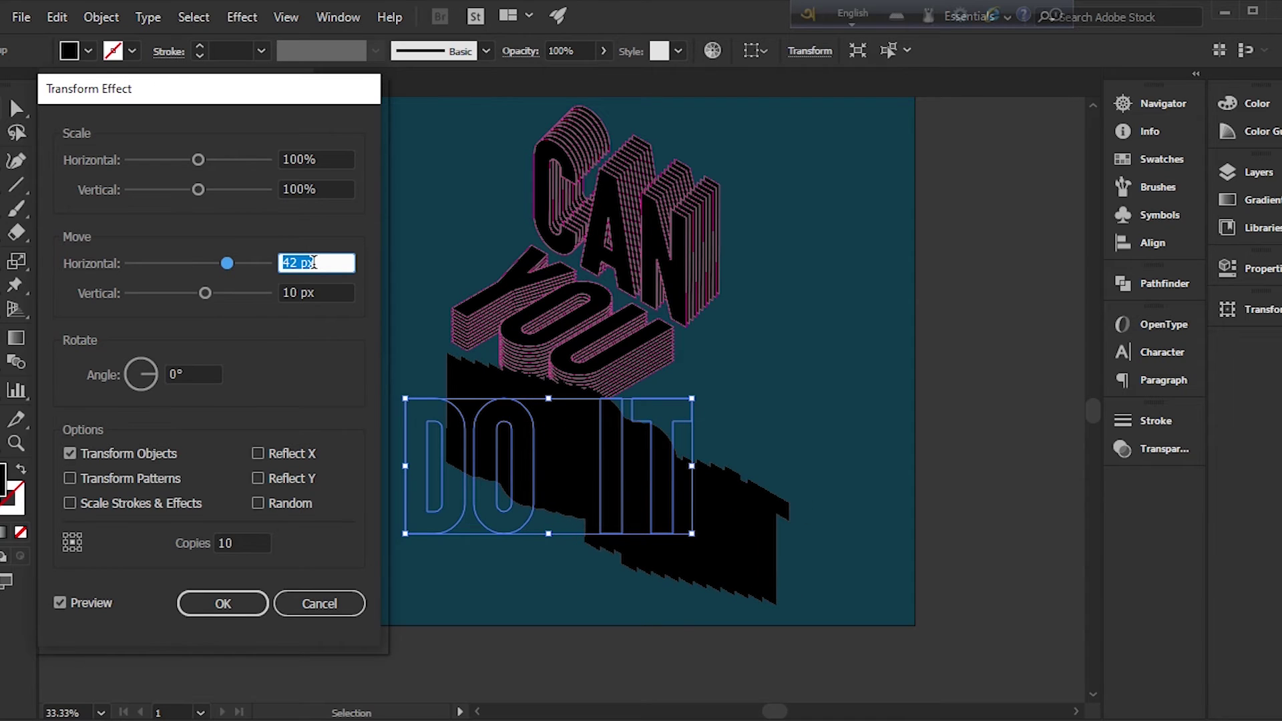
key("Down")
key("Down")
key("Down")
key("Down")
key("Down")
key("Down")
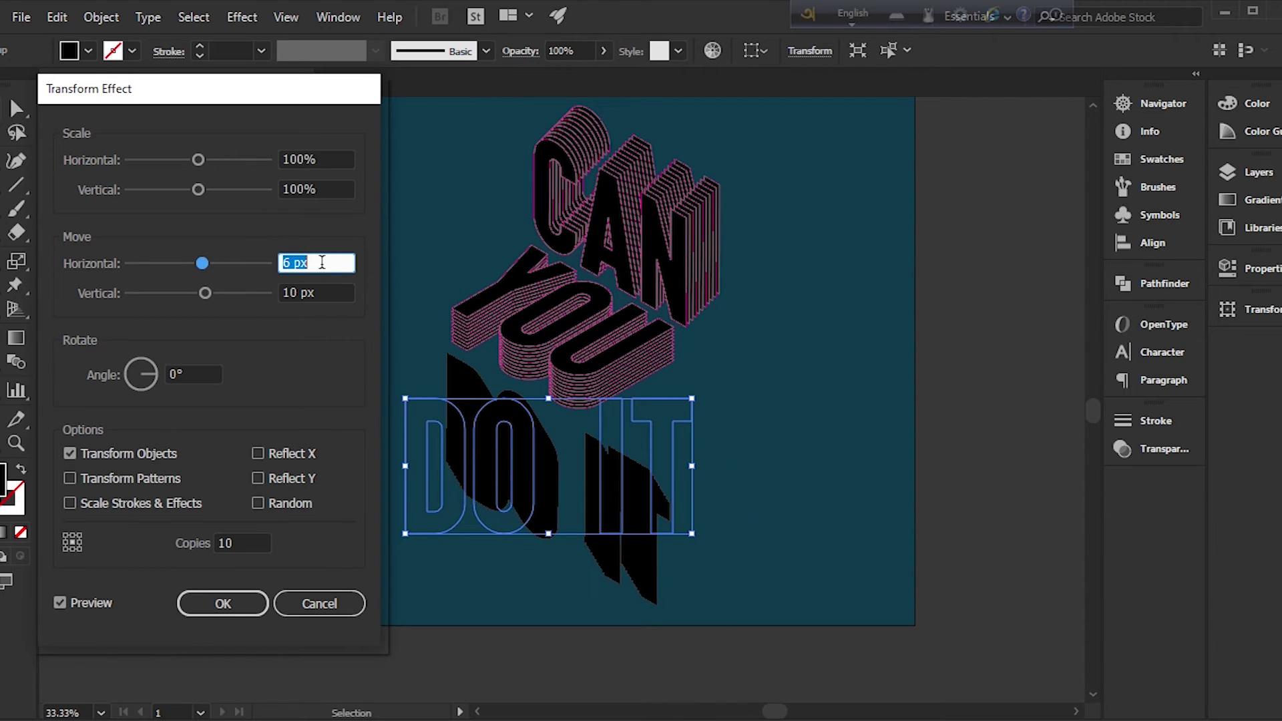
Set the horizontal move to -10 px so that DO IT's copies extend down and to the left
key("Down")
key("Down")
key("Down")
key("Down")
key("Down")
key("Down")
key("Down")
key("Down")
key("Down")
key("Down")
key("Down")
key("Down")
key("Down")
key("Down")
key("Down")
key("Down")
key("Down")
key("Down")
key("Down")
key("Down")
key("Up")
key("Up")
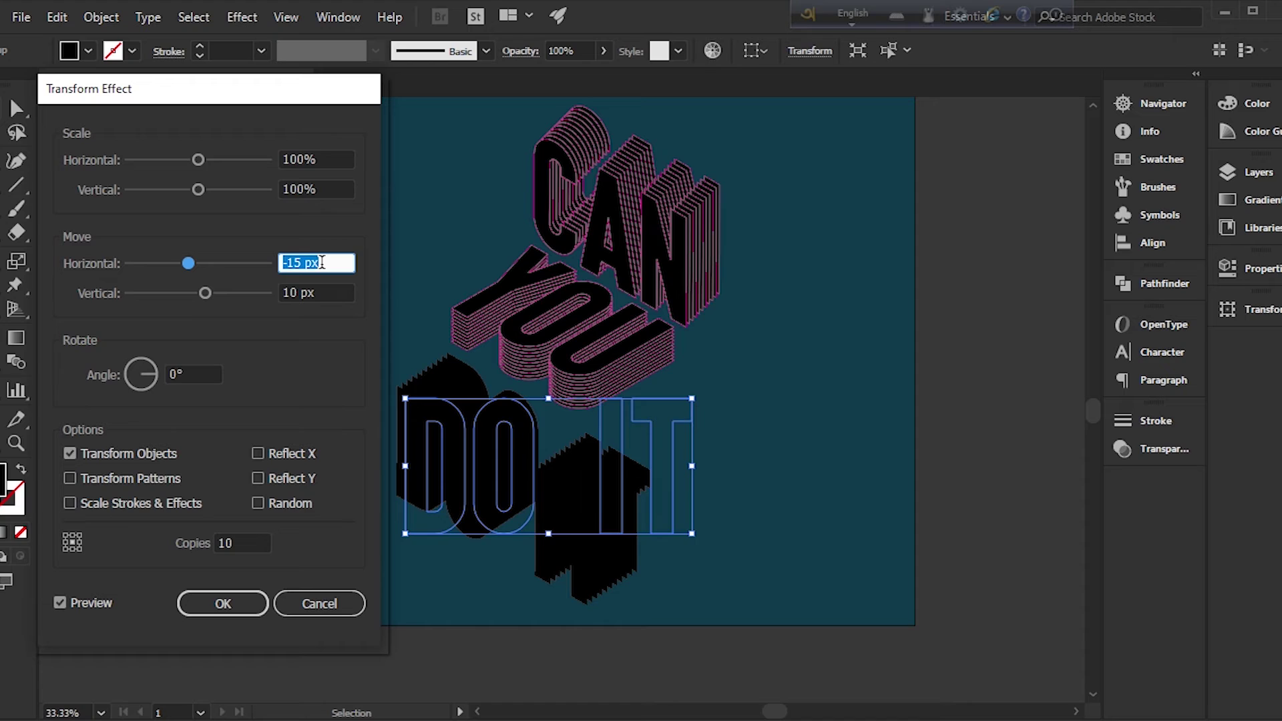
key("Up")
key("Up")
key("Up")
key("Down")
key("Down")
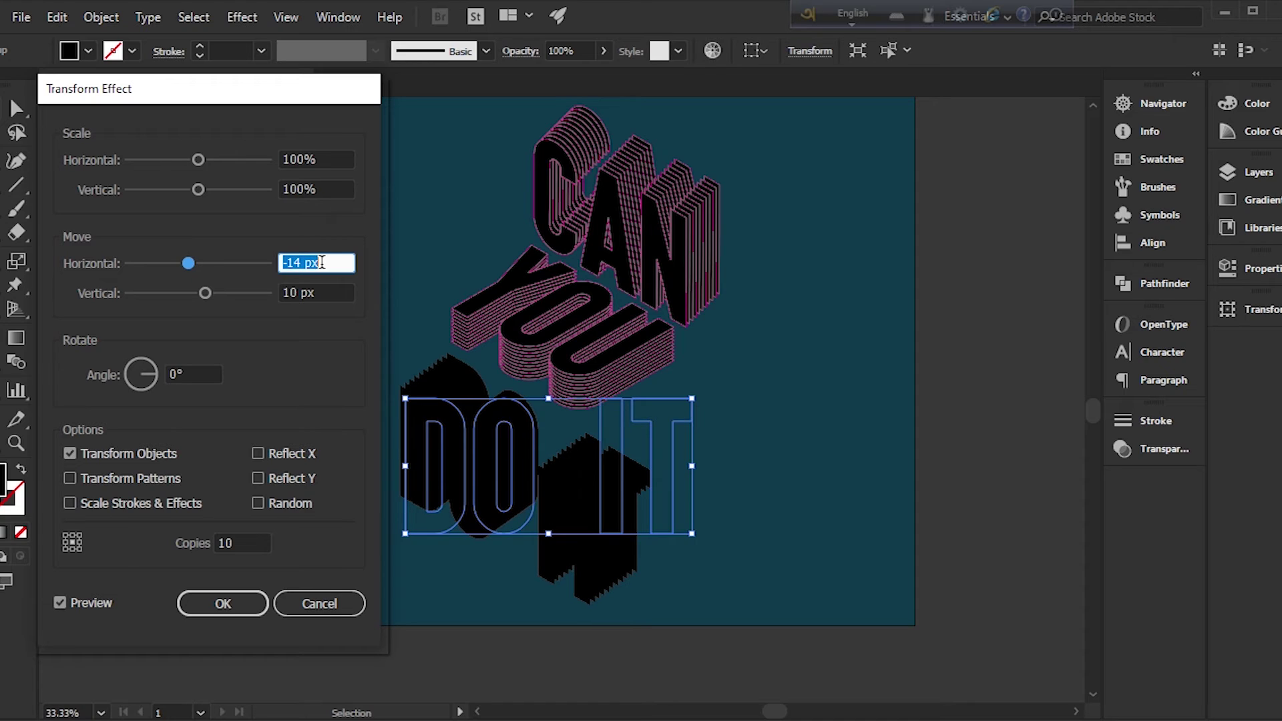
key("Up")
key("Up")
key("Up")
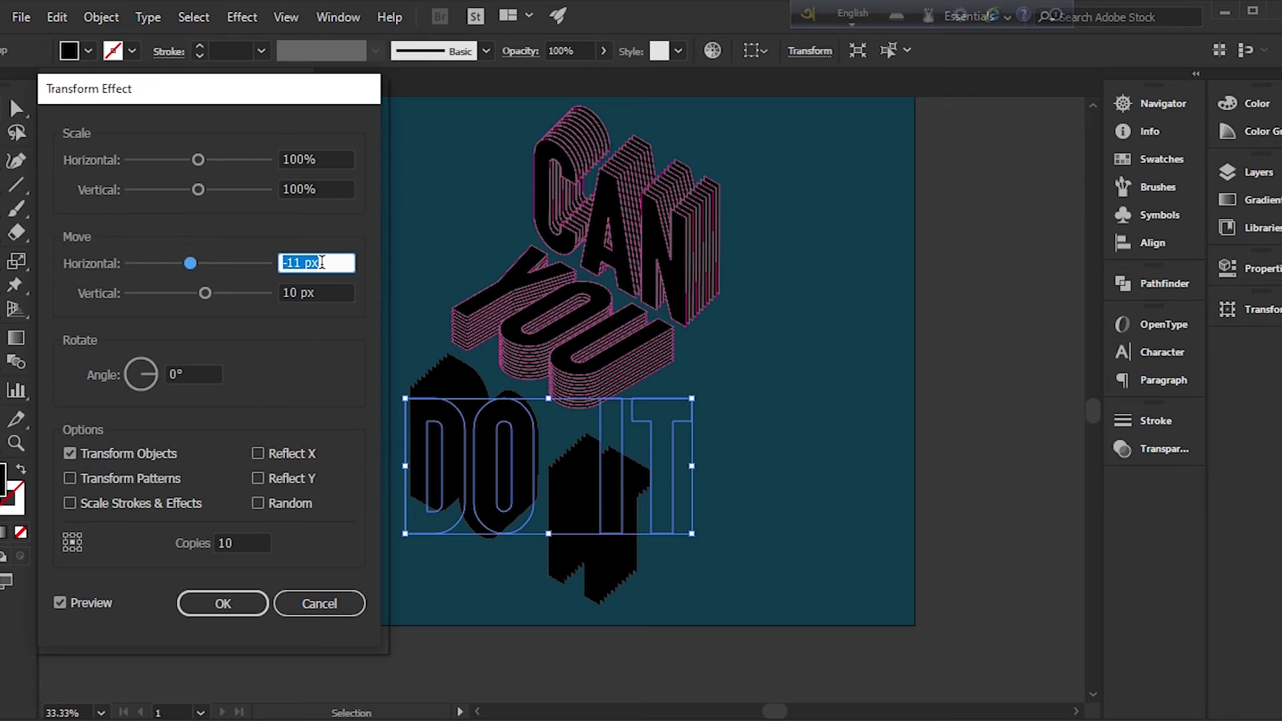
key("Up")
Try other vertical moves for DO IT's copies, return to 10 px and apply the Transform effect
left_click(309, 294)
key("Up")
key("Up")
key("Up")
key("Up")
key("Down")
key("Down")
key("Down")
key("Down")
key("Down")
key("Down")
key("Down")
key("Down")
key("Down")
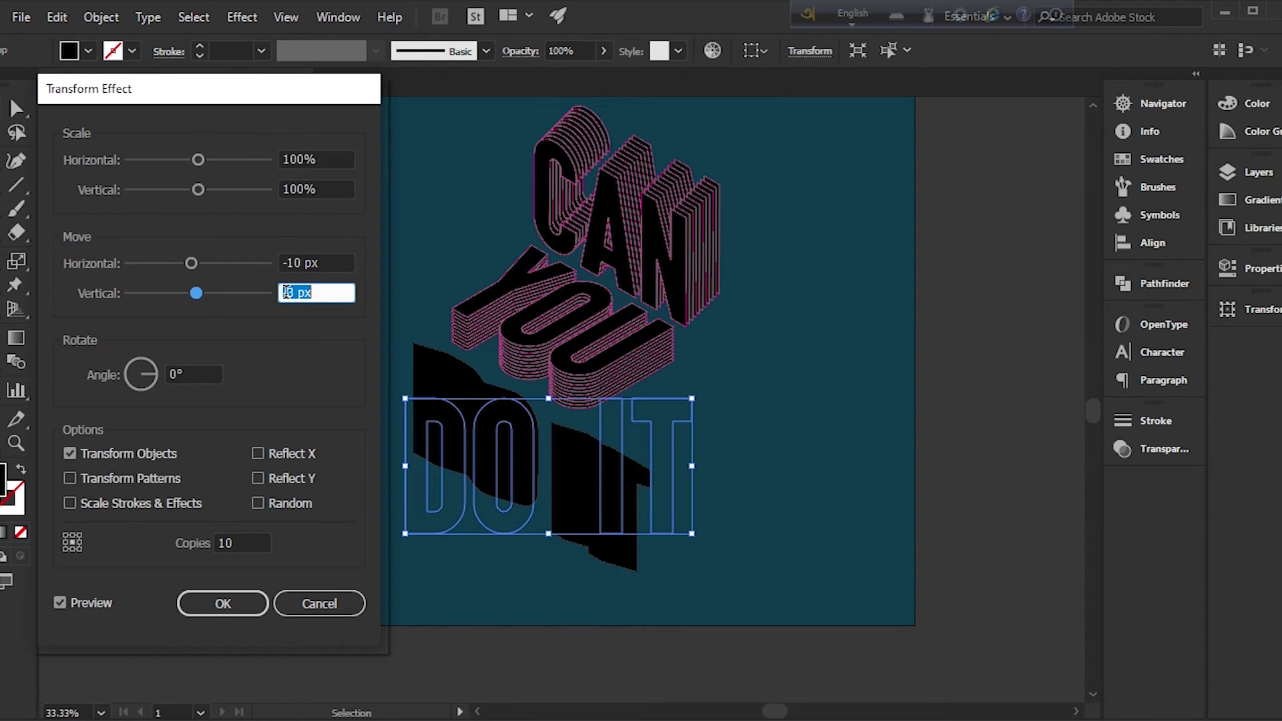
key("Up")
key("Up")
key("Up")
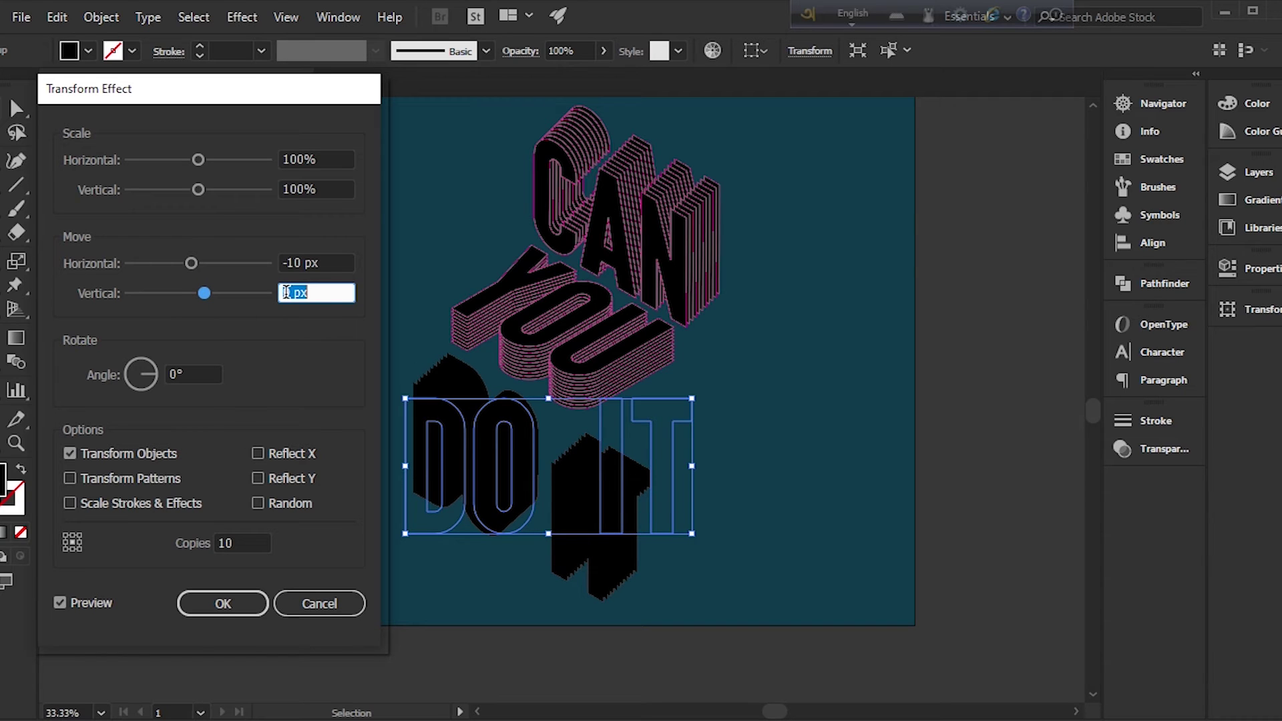
key("Up")
left_click(207, 604)
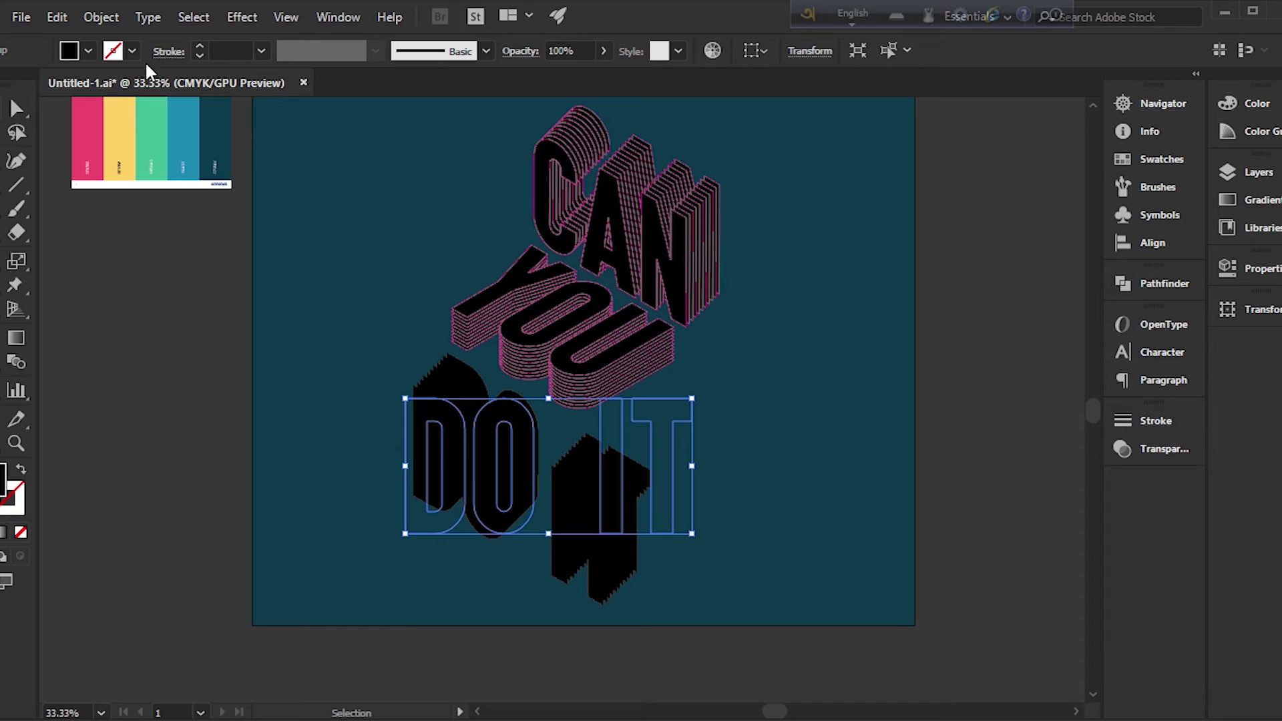
Give the extruded words DO IT a magenta stroke and deselect them
left_click(133, 55)
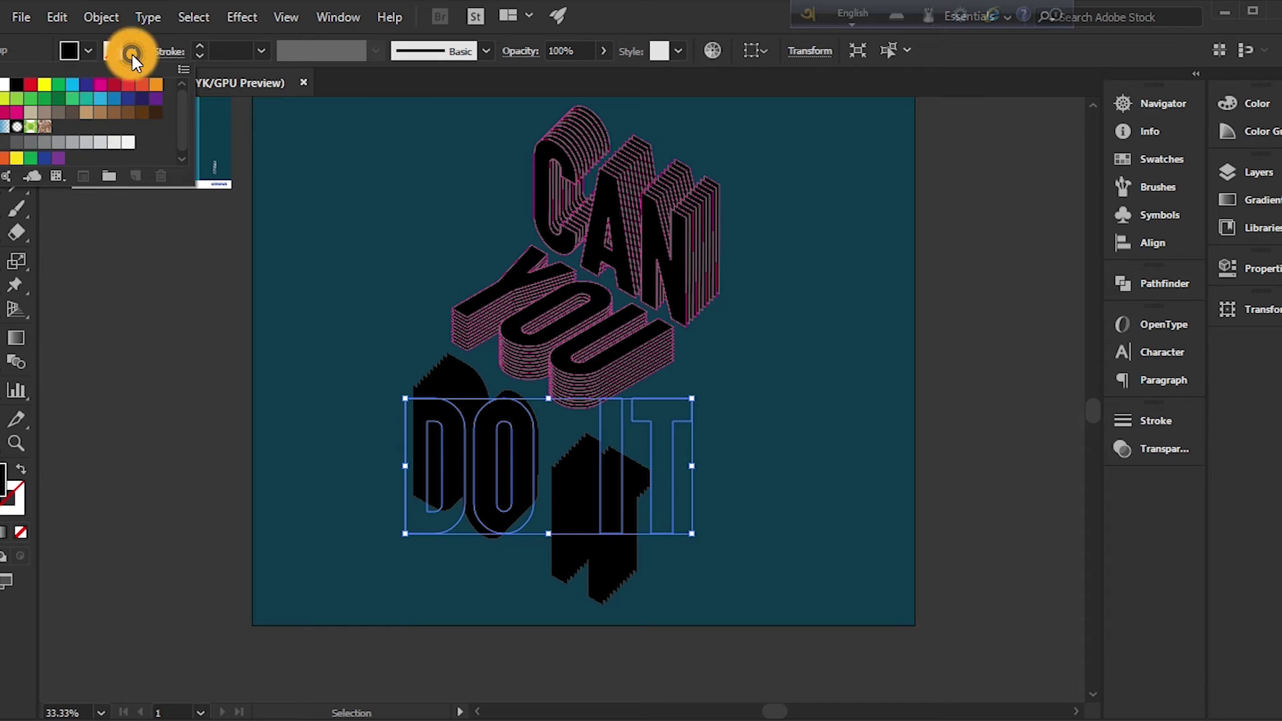
left_click(98, 83)
left_click(318, 257)
left_click(318, 257)
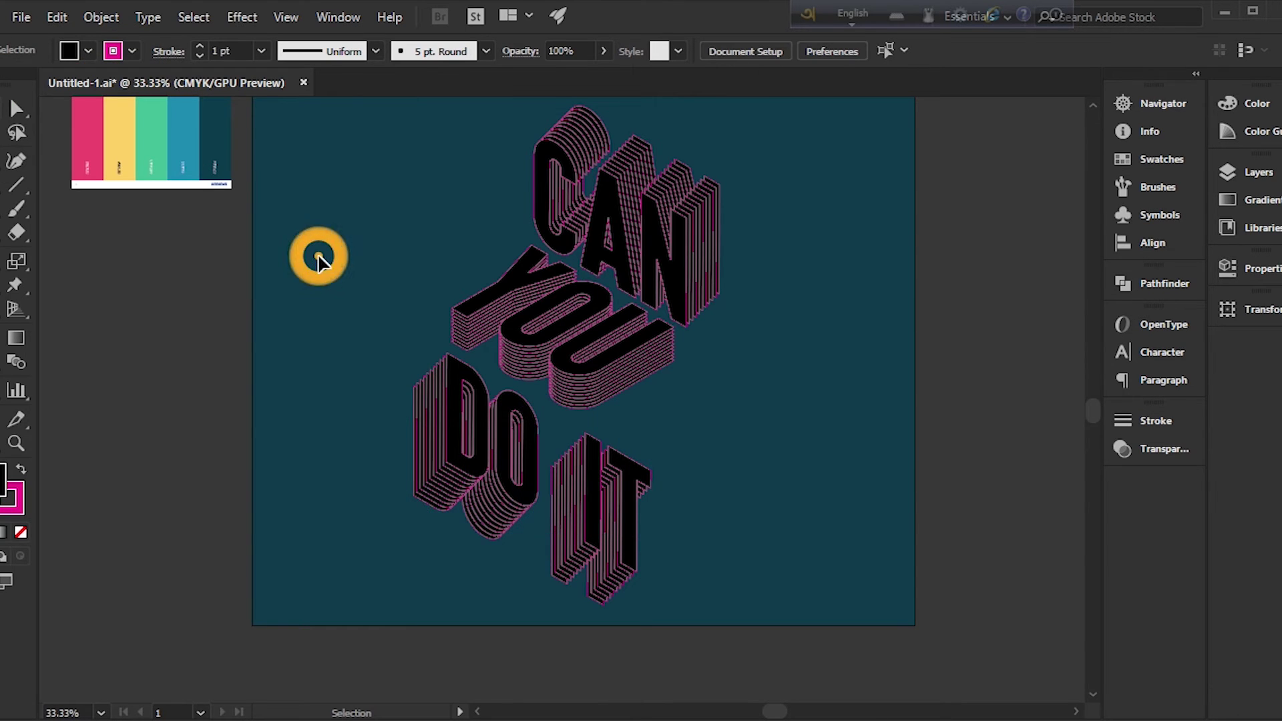
Undo the magenta stroke and the Transform effect on DO IT
left_click(426, 404)
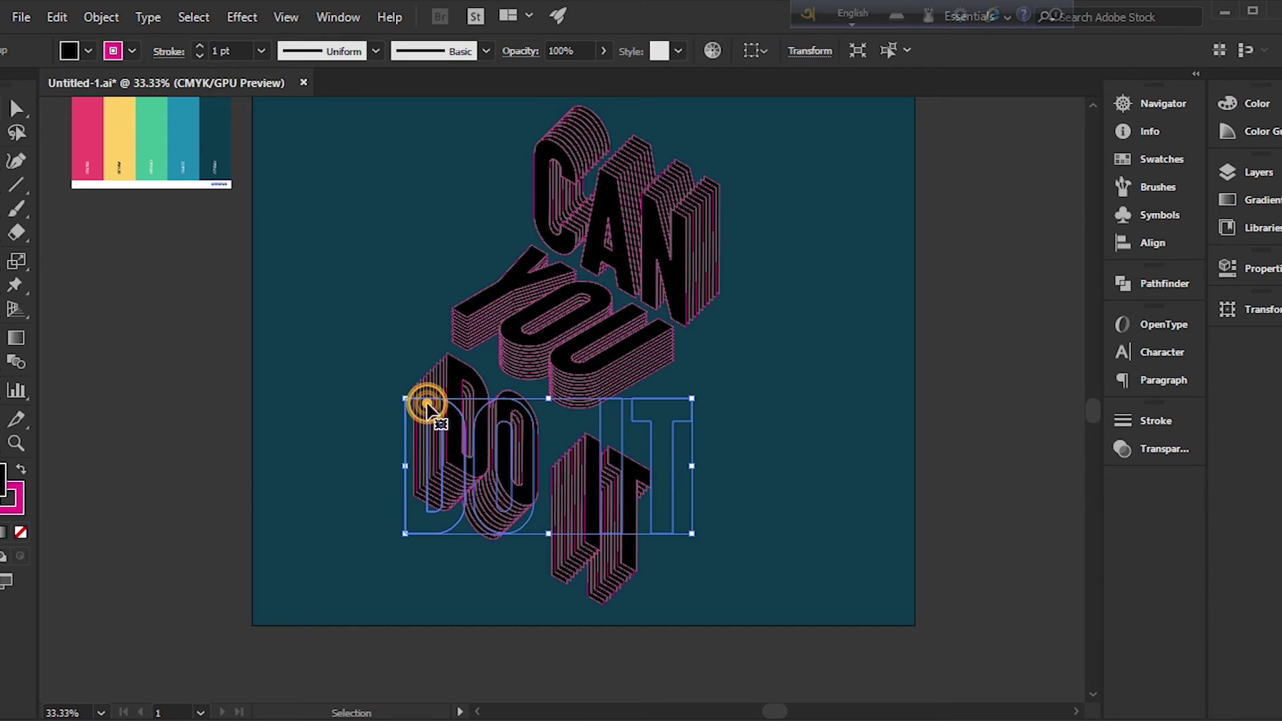
left_click(745, 502)
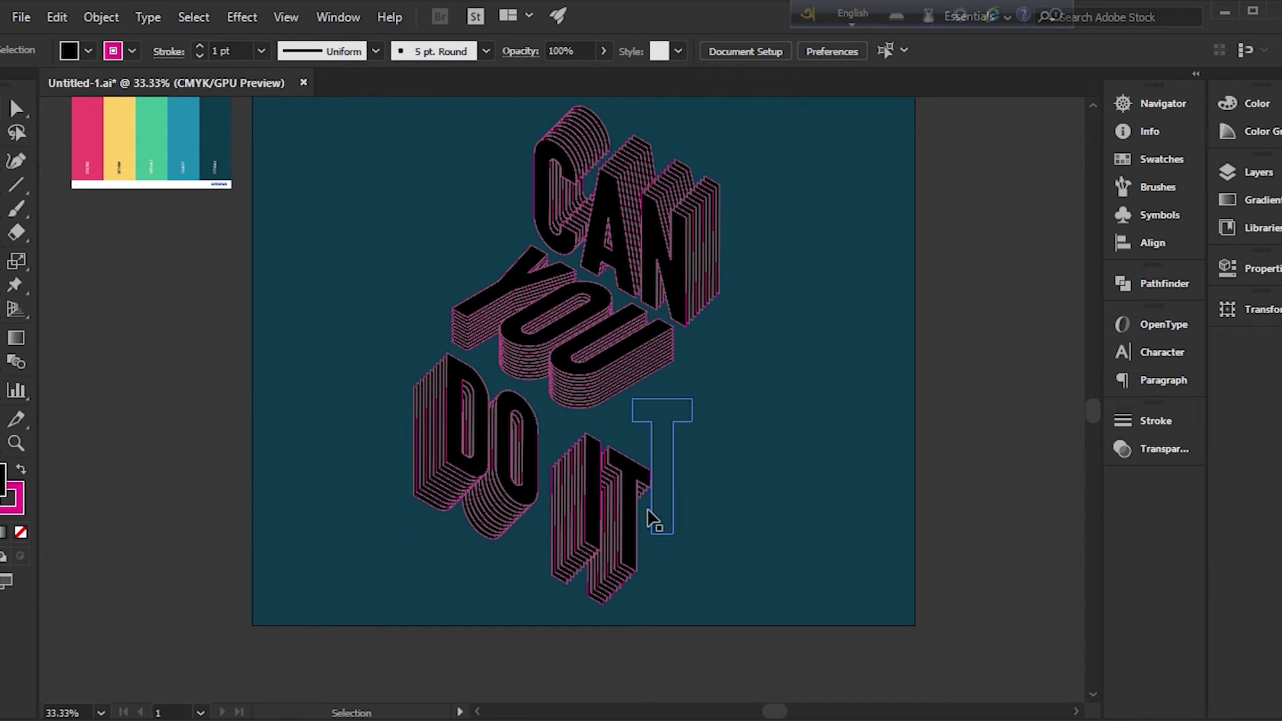
left_click(627, 518)
key("ctrl+z")
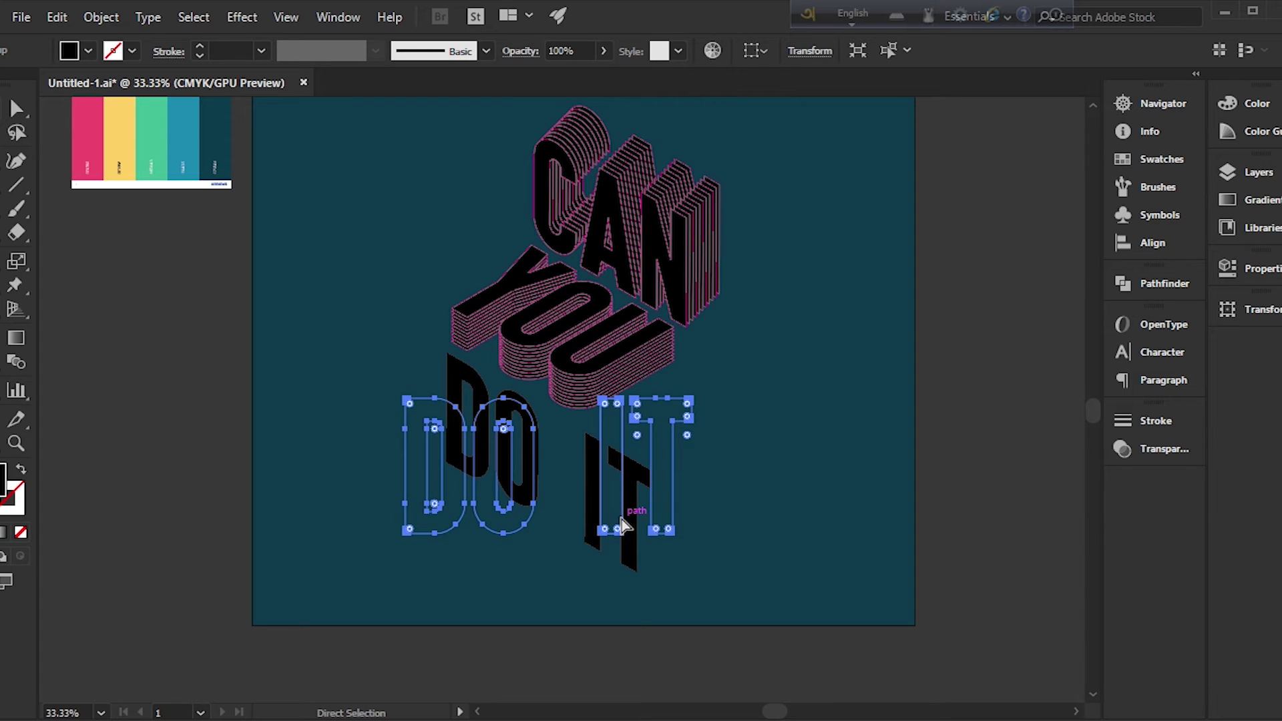
left_click(235, 17)
left_click(257, 55)
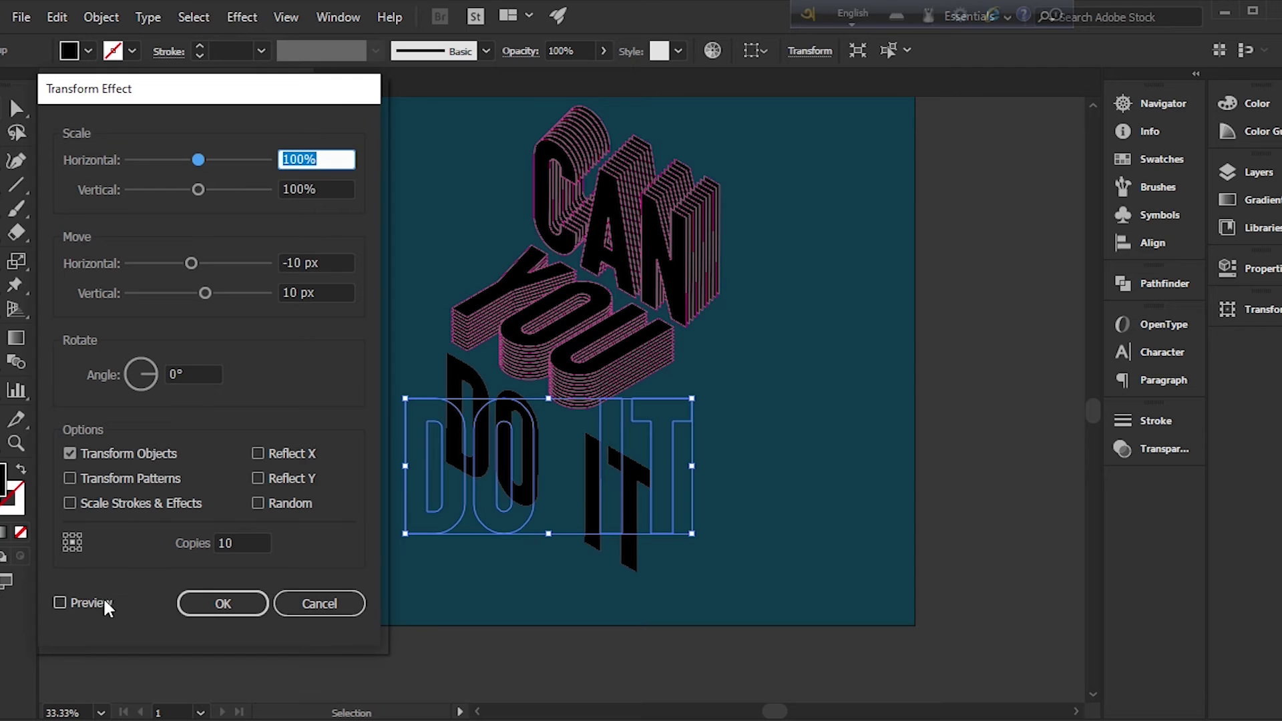
left_click(58, 603)
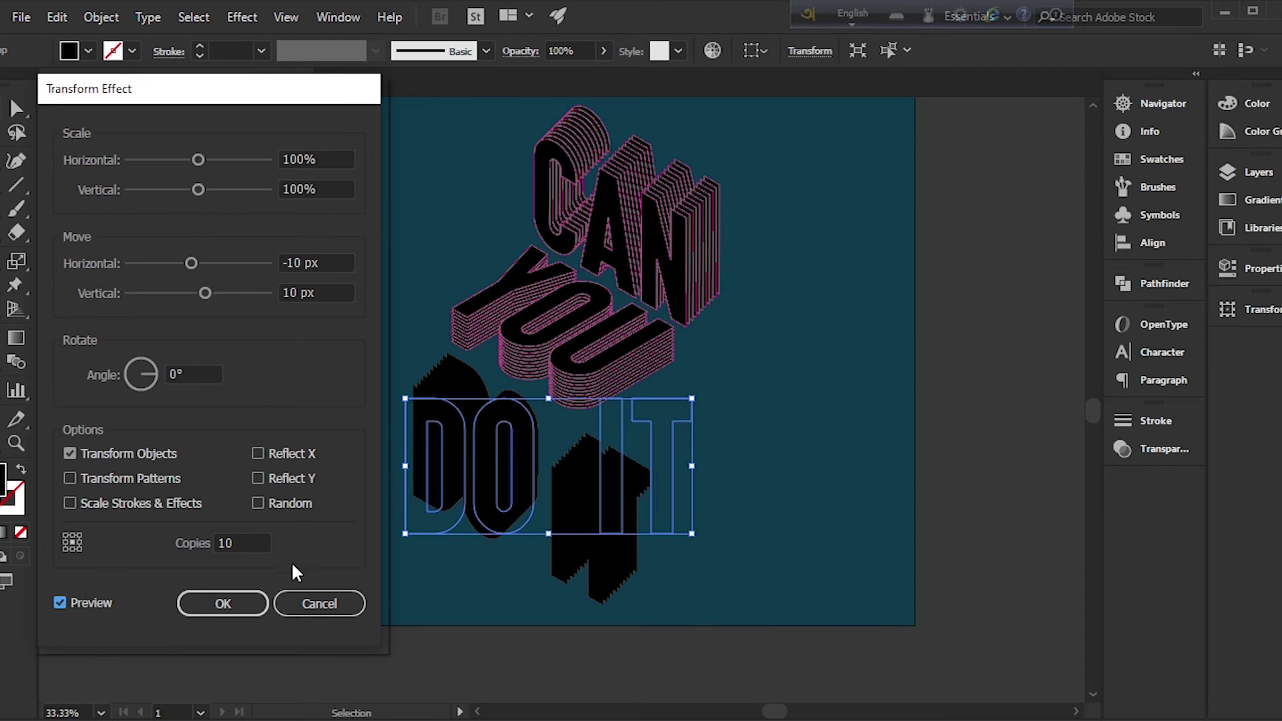
left_click(295, 598)
Give DO IT a magenta stroke and start its Transform effect with preview enabled, keeping 10 copies and a 10 px vertical move
left_click(132, 54)
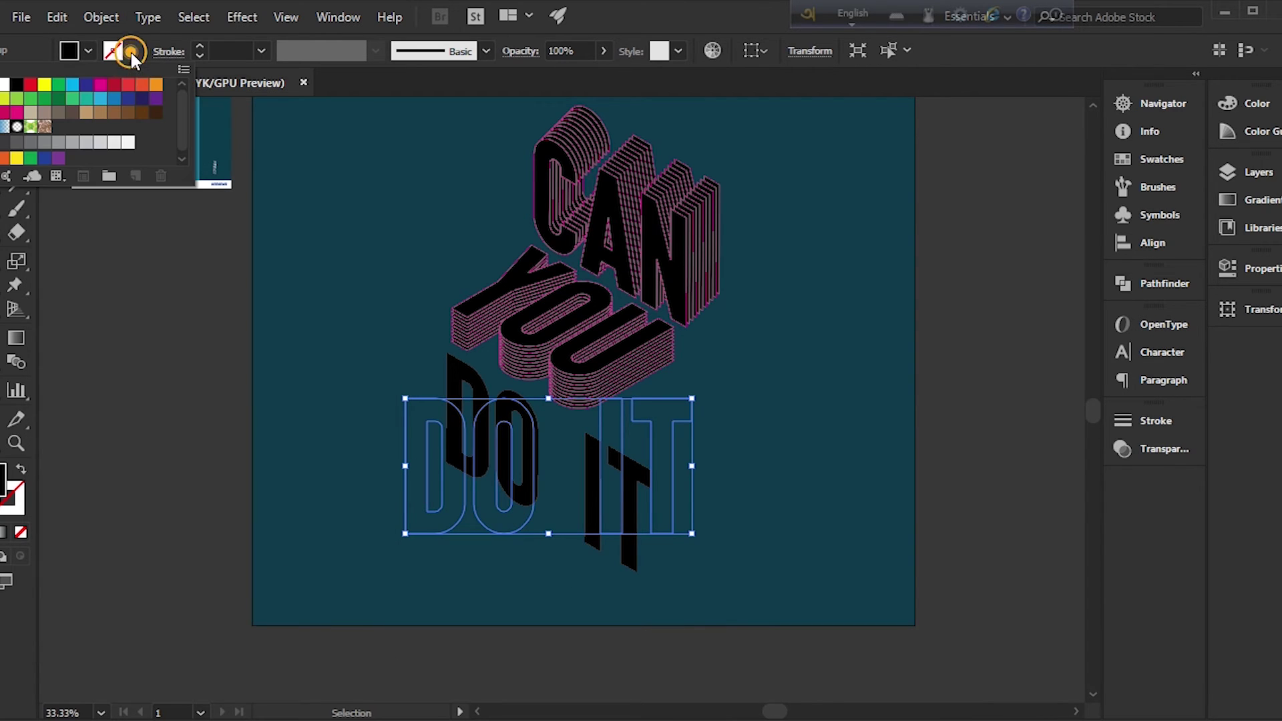
left_click(99, 84)
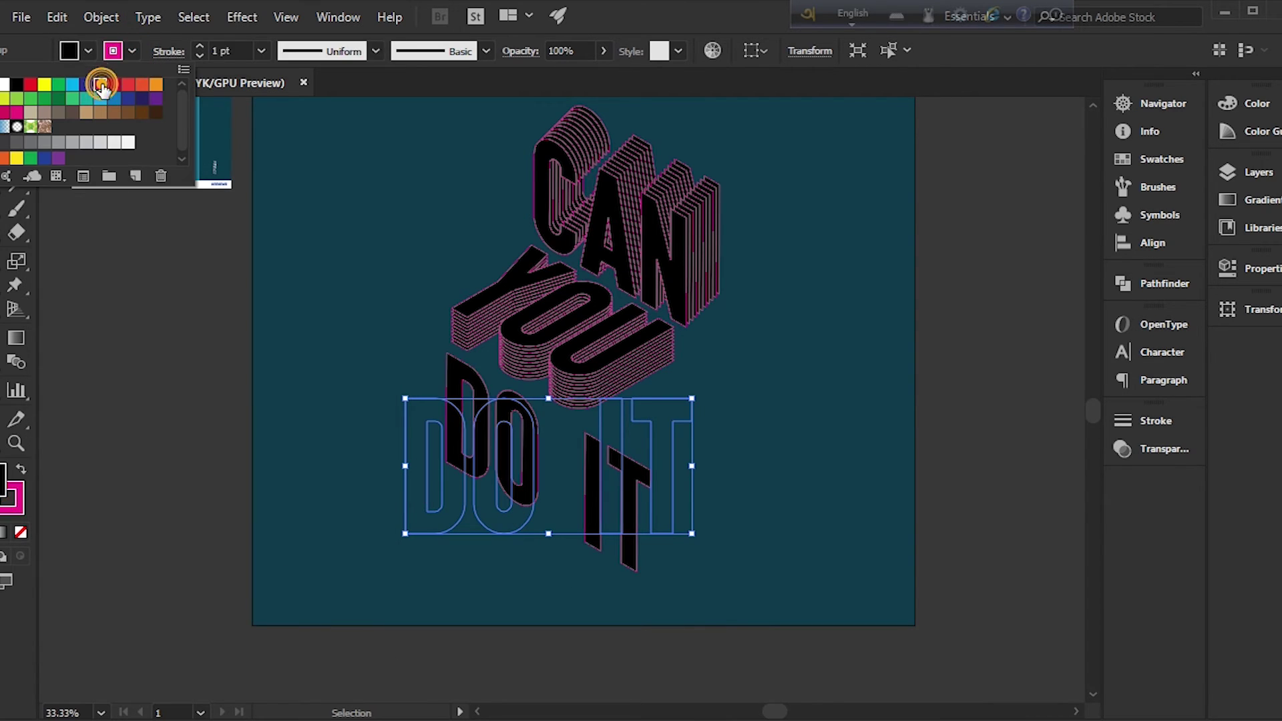
left_click(237, 18)
left_click(255, 55)
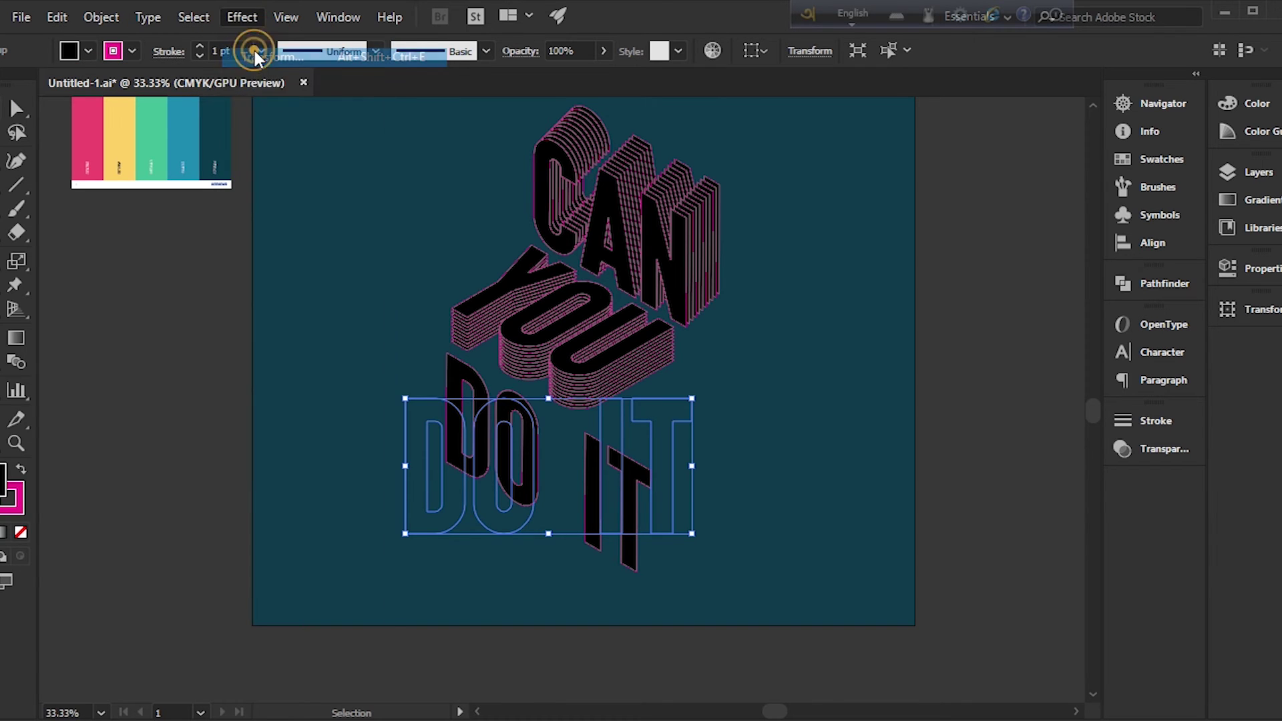
left_click(59, 602)
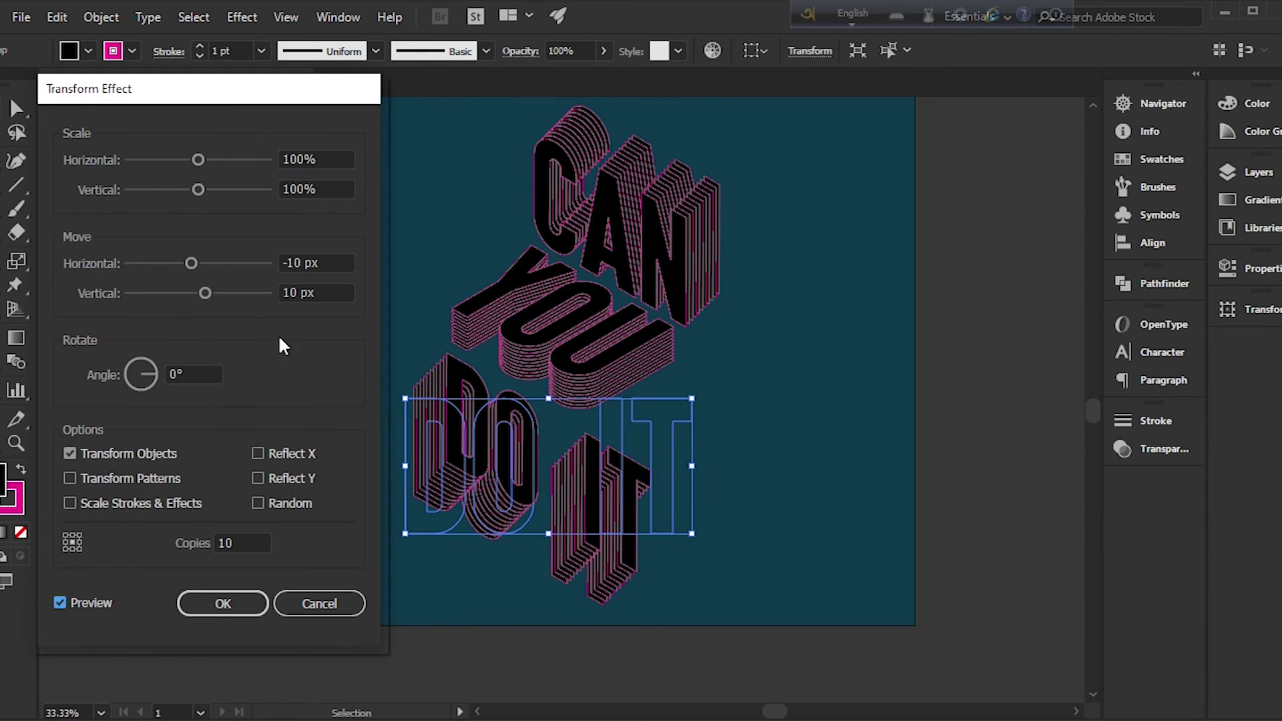
Set the horizontal move of DO IT's Transform effect copies to 10 px
left_click_drag(327, 263, 281, 264)
key("Up")
key("Up")
key("Up")
key("Up")
key("Up")
key("Up")
key("Up")
key("Up")
key("Up")
key("Up")
key("Up")
key("Up")
key("Up")
key("Up")
key("Up")
key("Up")
key("Up")
key("Up")
key("Up")
key("Up")
key("Up")
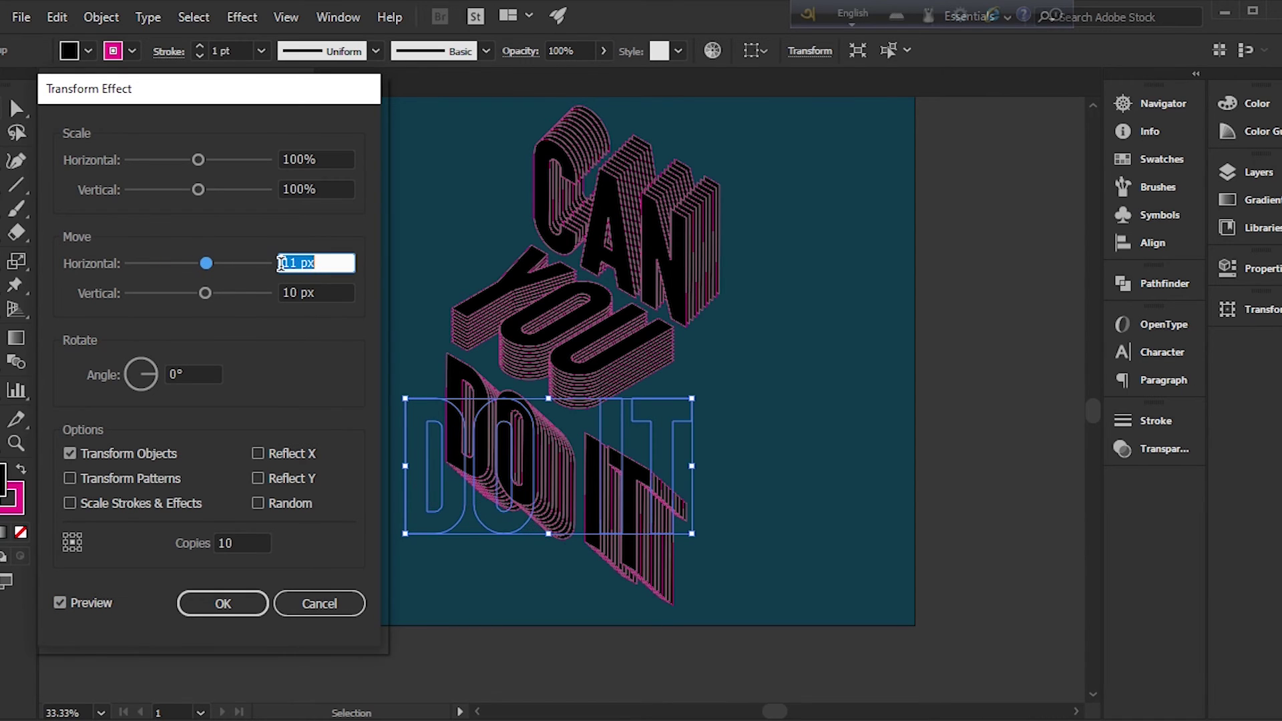
key("Down")
Set the vertical move of DO IT's copies to -10 px and apply the Transform effect
left_click(287, 296)
left_click_drag(288, 298, 277, 294)
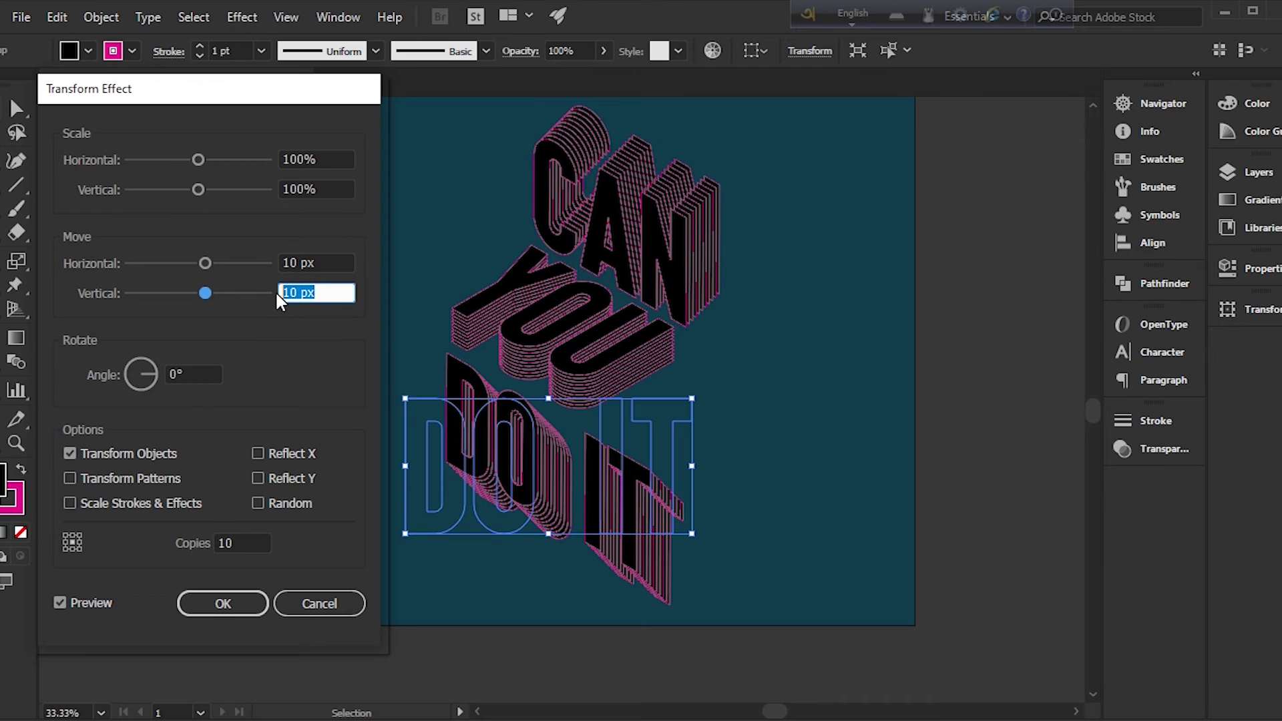
key("Down")
key("Down")
key("Down")
key("Down")
key("Down")
key("Down")
key("Down")
key("Down")
key("Down")
key("Down")
key("Down")
key("Down")
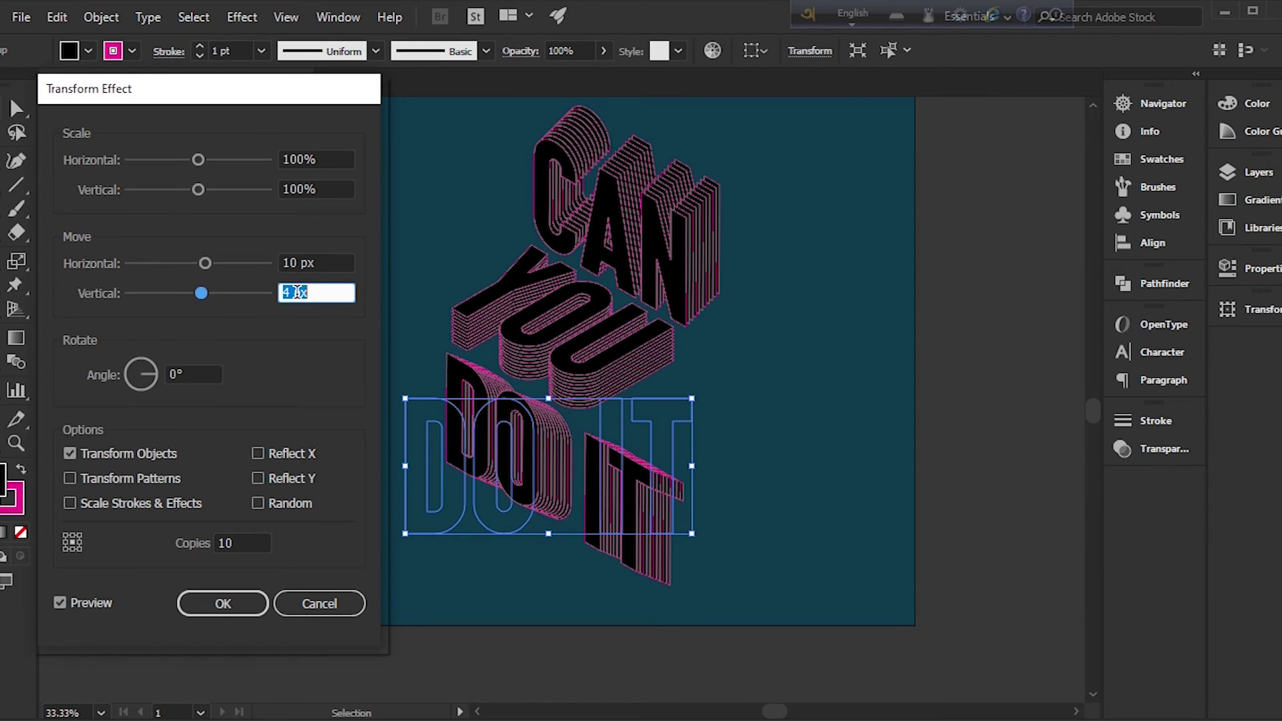
key("Down")
key("Down")
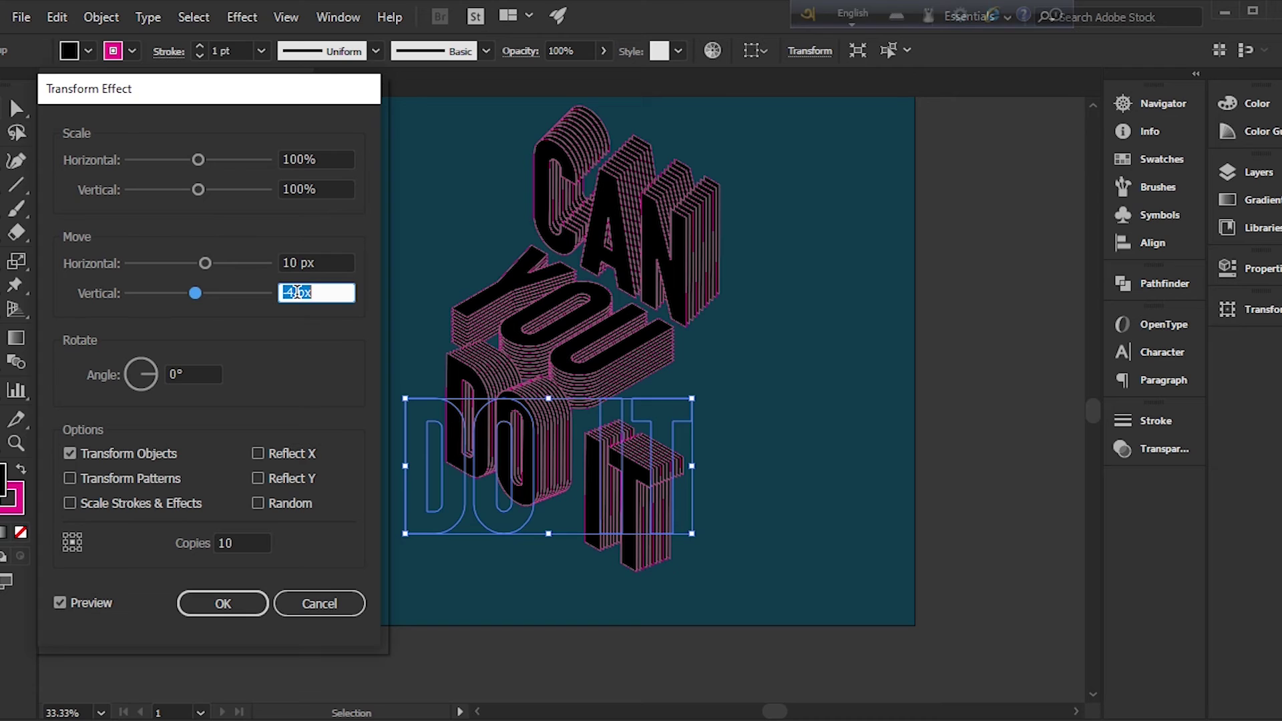
key("Down")
key("Down")
key("Down")
key("Down")
key("Down")
key("Down")
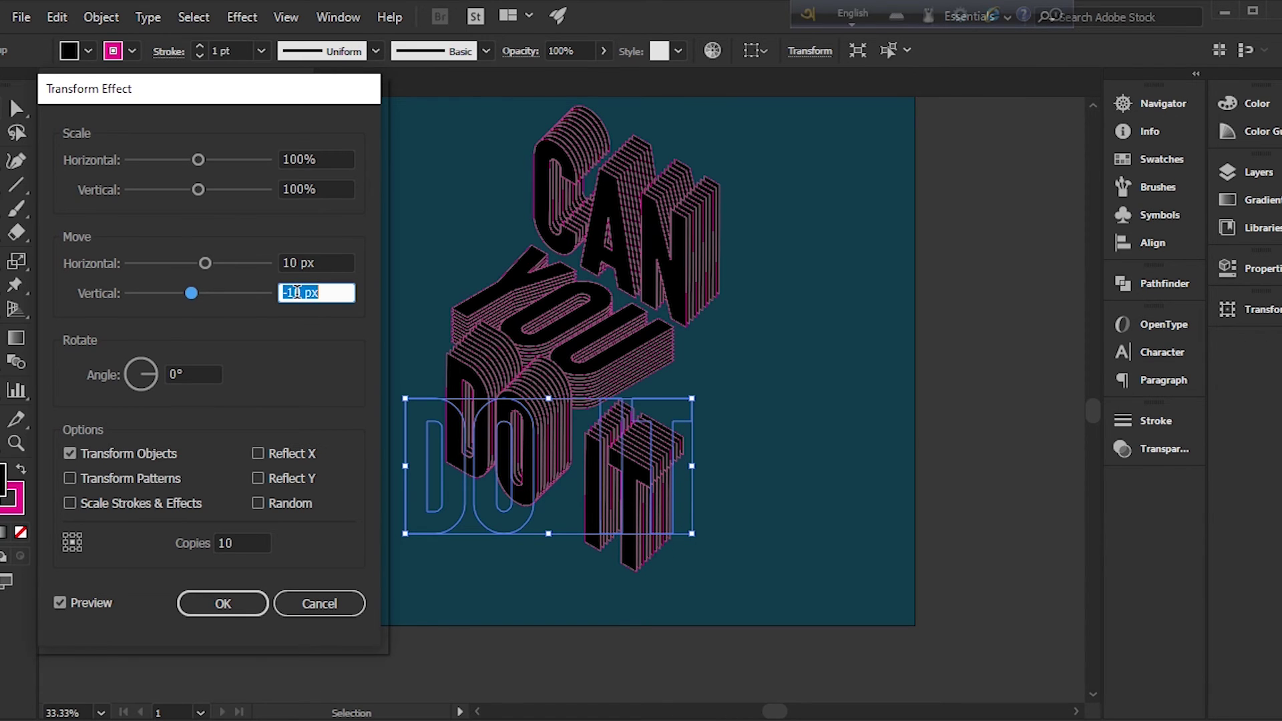
left_click(227, 598)
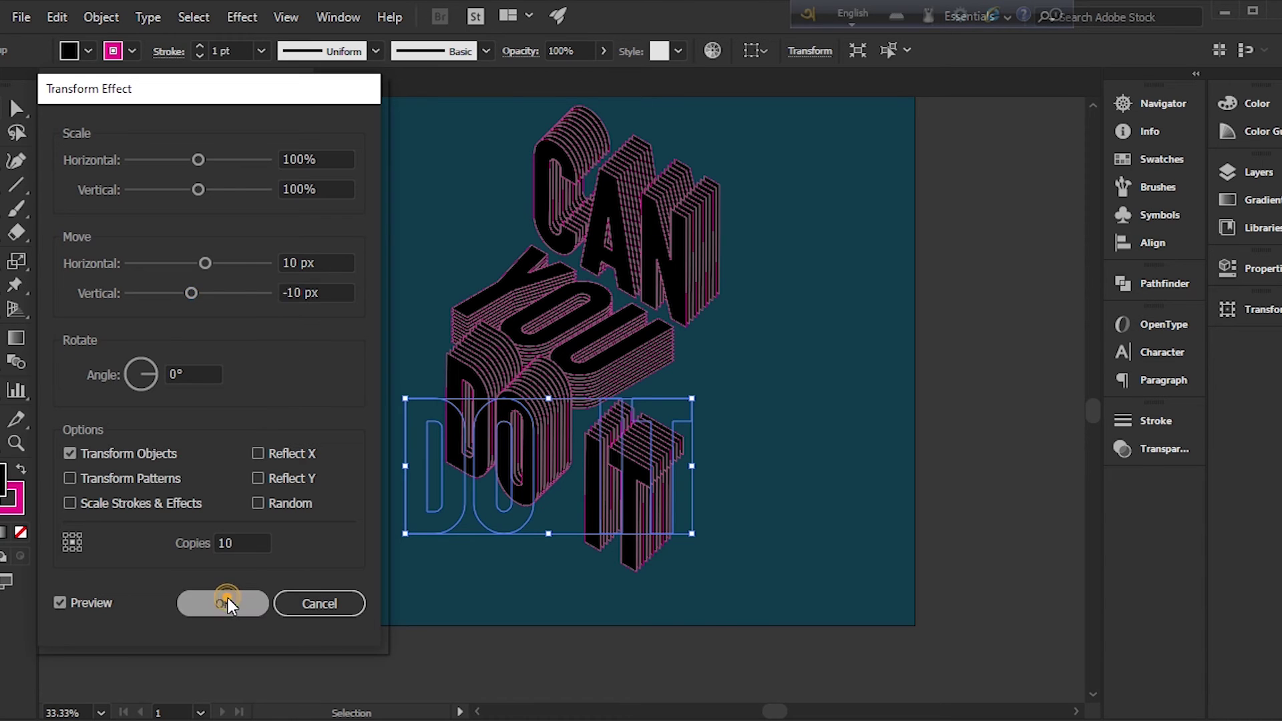
Move DO IT to the left and adjust its height so it sits just below YOU
left_click(826, 501)
left_click_drag(644, 492, 608, 522)
left_click(764, 396)
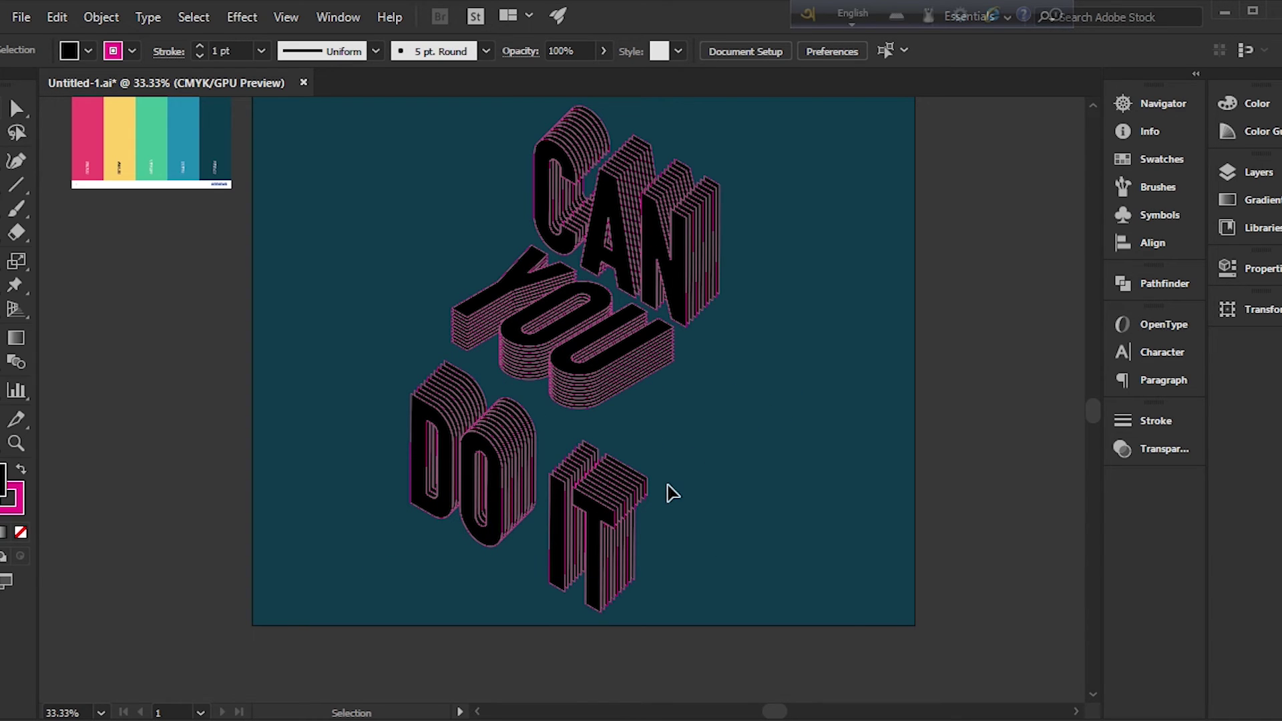
left_click_drag(589, 524, 596, 510)
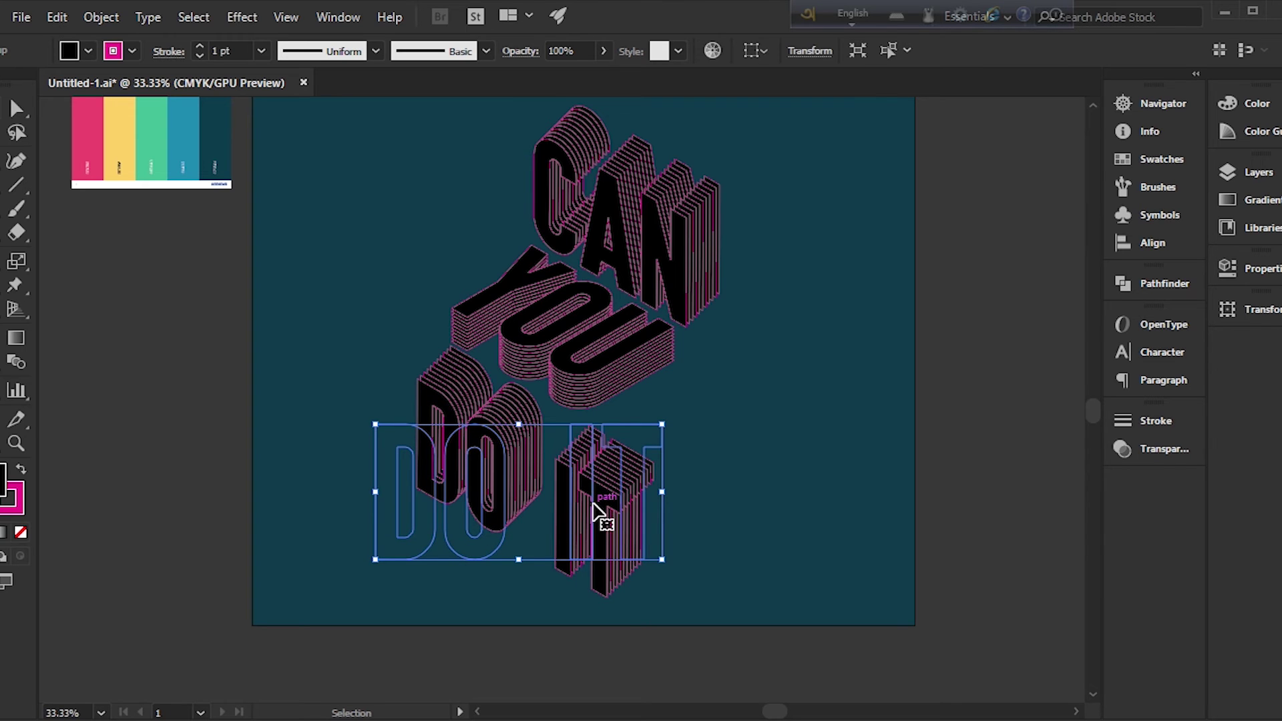
left_click(715, 414)
key("ctrl+minus")
key("ctrl+minus")
key("ctrl+plus")
key("ctrl+plus")
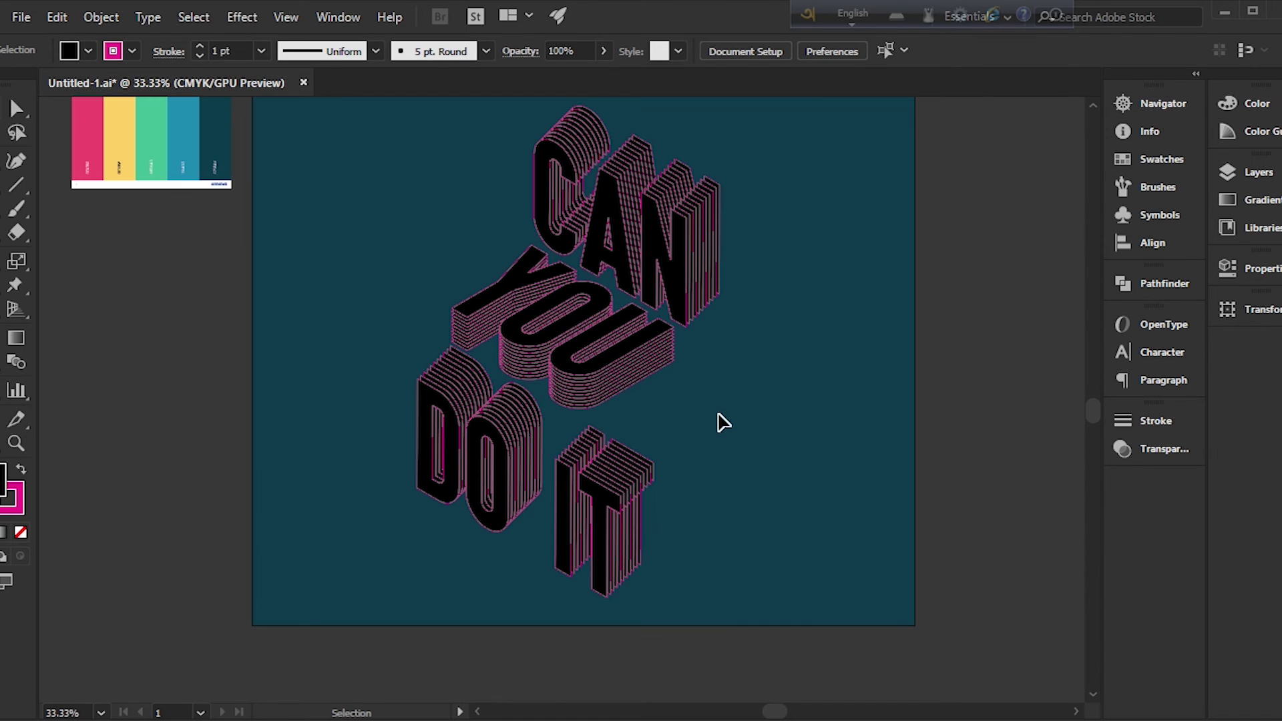
Select all three lines of lettering and move them up on the artboard
key("ctrl+minus")
key("ctrl+minus")
left_click_drag(607, 366, 607, 333)
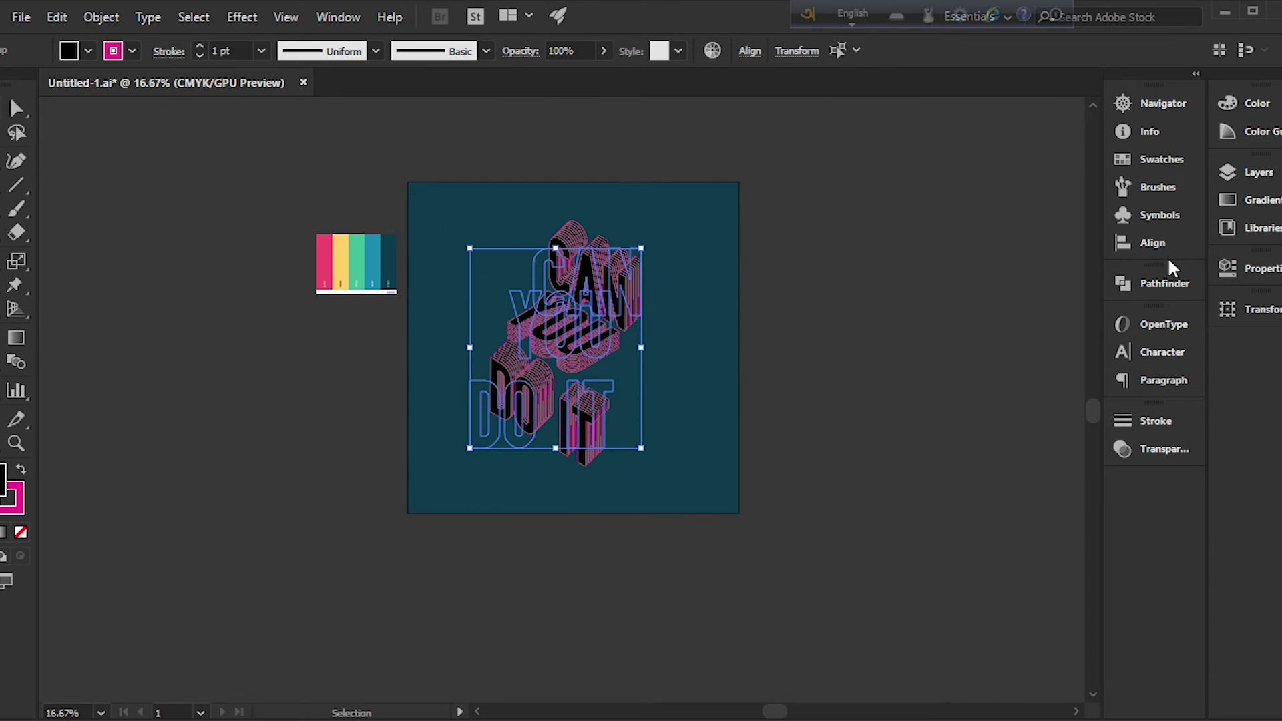
Try aligning and distributing the three lines of lettering, undoing the changes
left_click(1153, 242)
left_click(926, 145)
left_click(953, 144)
left_click(1046, 142)
key("ctrl+z")
left_click(1052, 203)
key("ctrl+z")
left_click(932, 202)
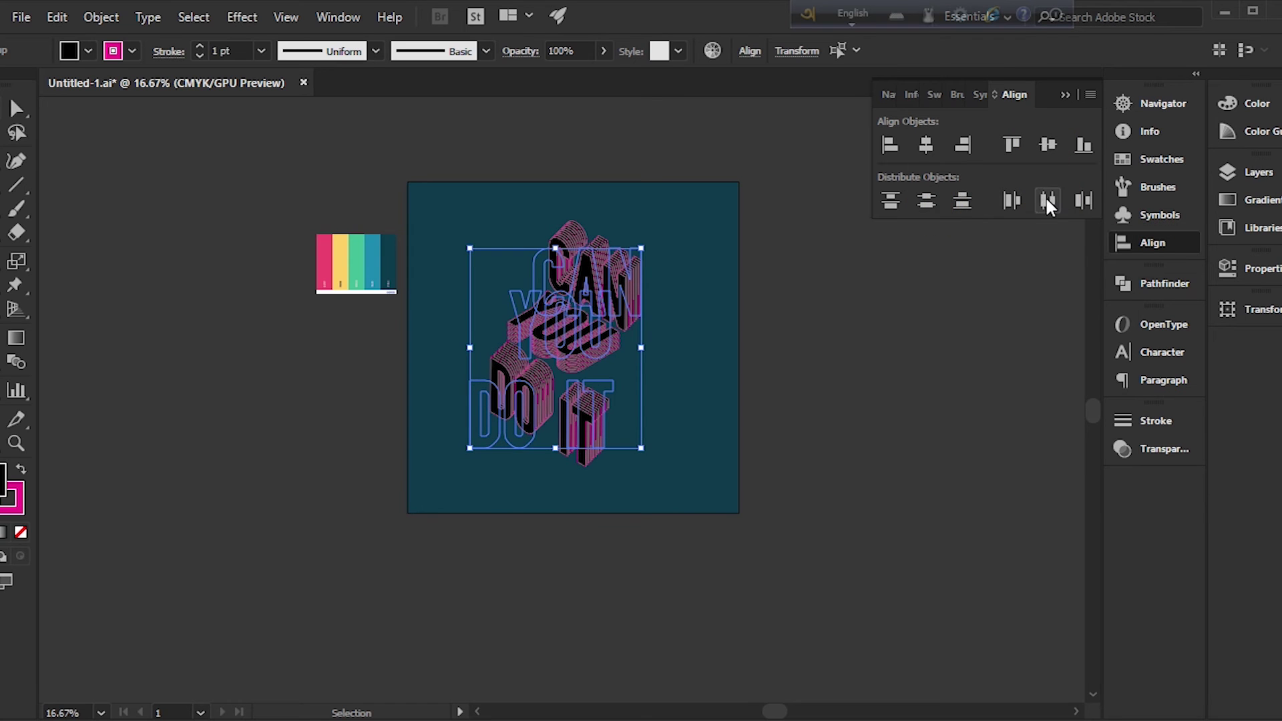
left_click(845, 361)
Sample the palette's pink for CAN and turn it into a 3 pt stroke without a fill
key("ctrl+equal")
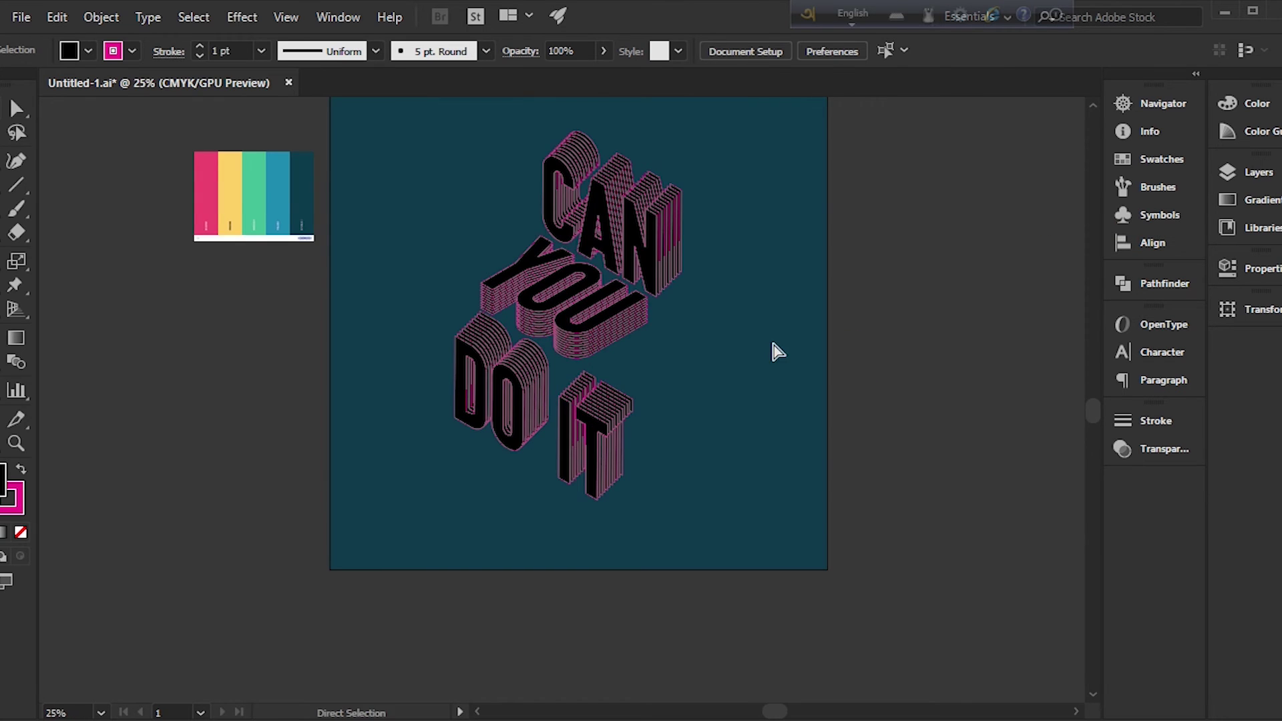
key("ctrl+equal")
left_click(688, 319)
key("i")
left_click(87, 234)
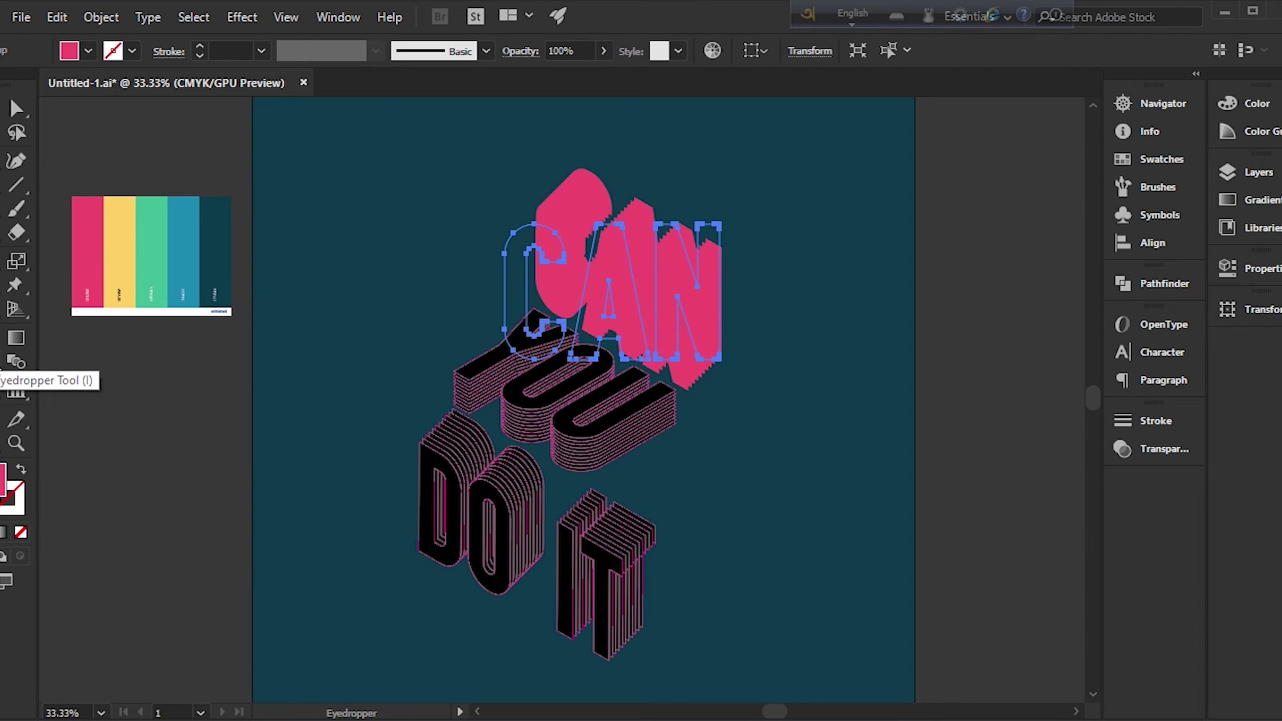
left_click(20, 470)
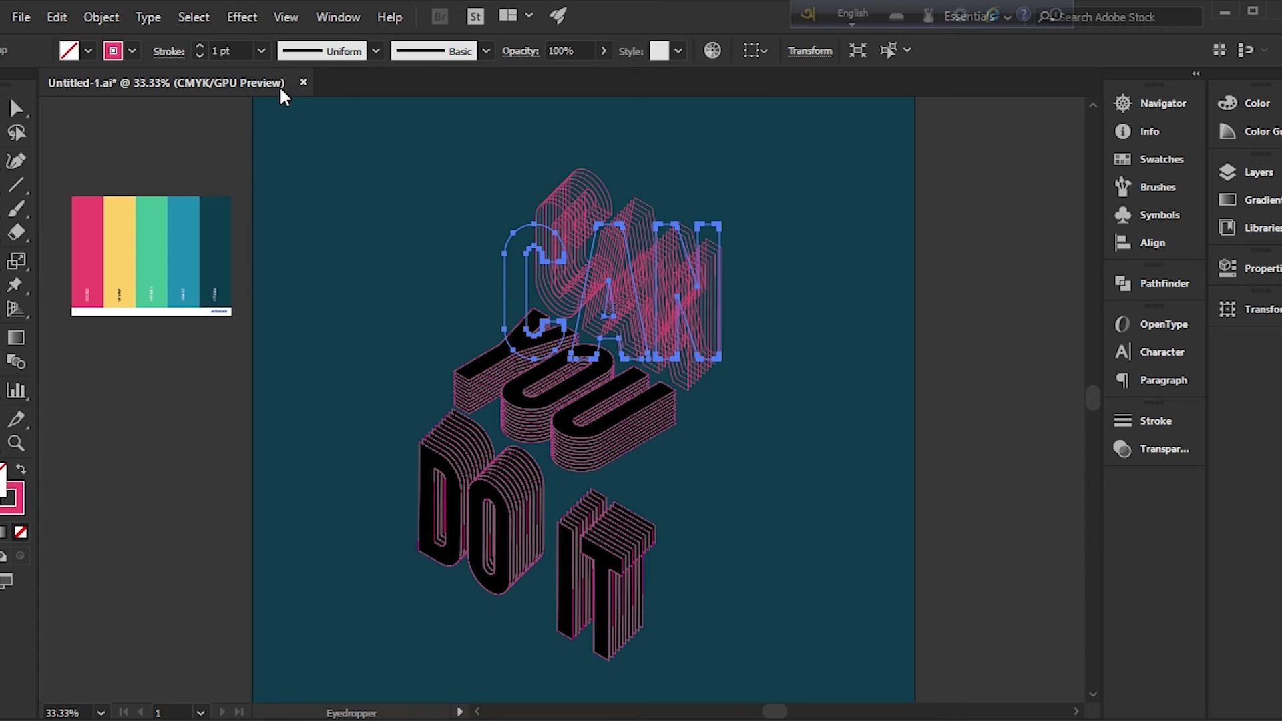
left_click(200, 47)
key("v")
left_click(364, 205)
Place a copy of CAN at the artboard's right edge, swap its pink stroke to the fill and ungroup it
left_click(666, 287)
left_click_drag(615, 243, 927, 467)
left_click(20, 470)
right_click(938, 486)
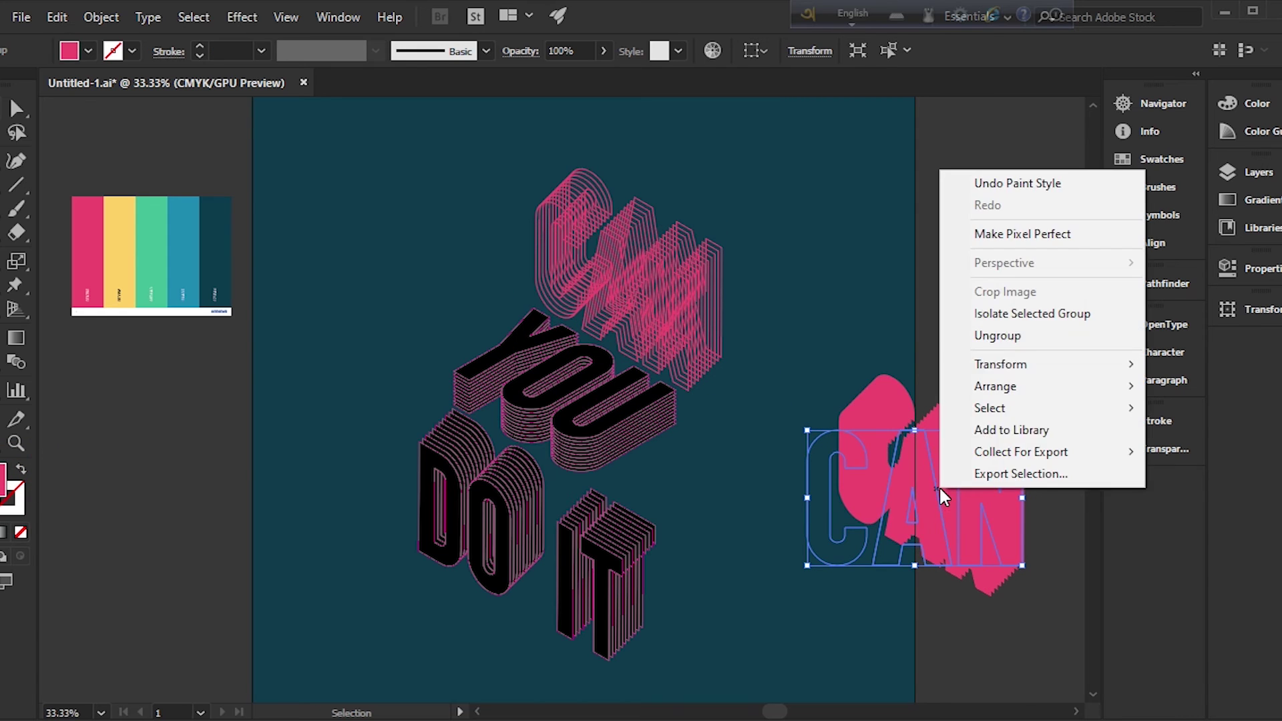
left_click(940, 522)
double_click(4, 486)
key("Escape")
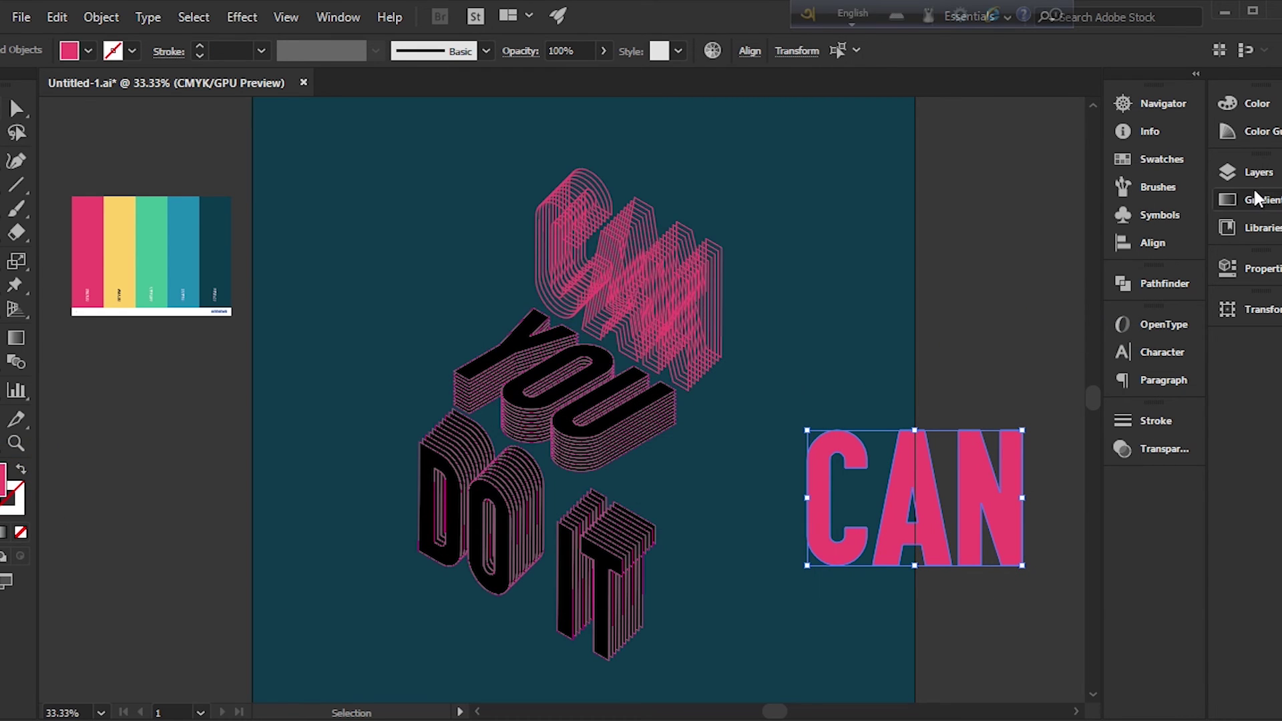
Try a linear gradient using pink ef476f on the copied CAN
left_click(1227, 199)
left_click(976, 198)
double_click(972, 229)
left_click(761, 346)
double_click(968, 536)
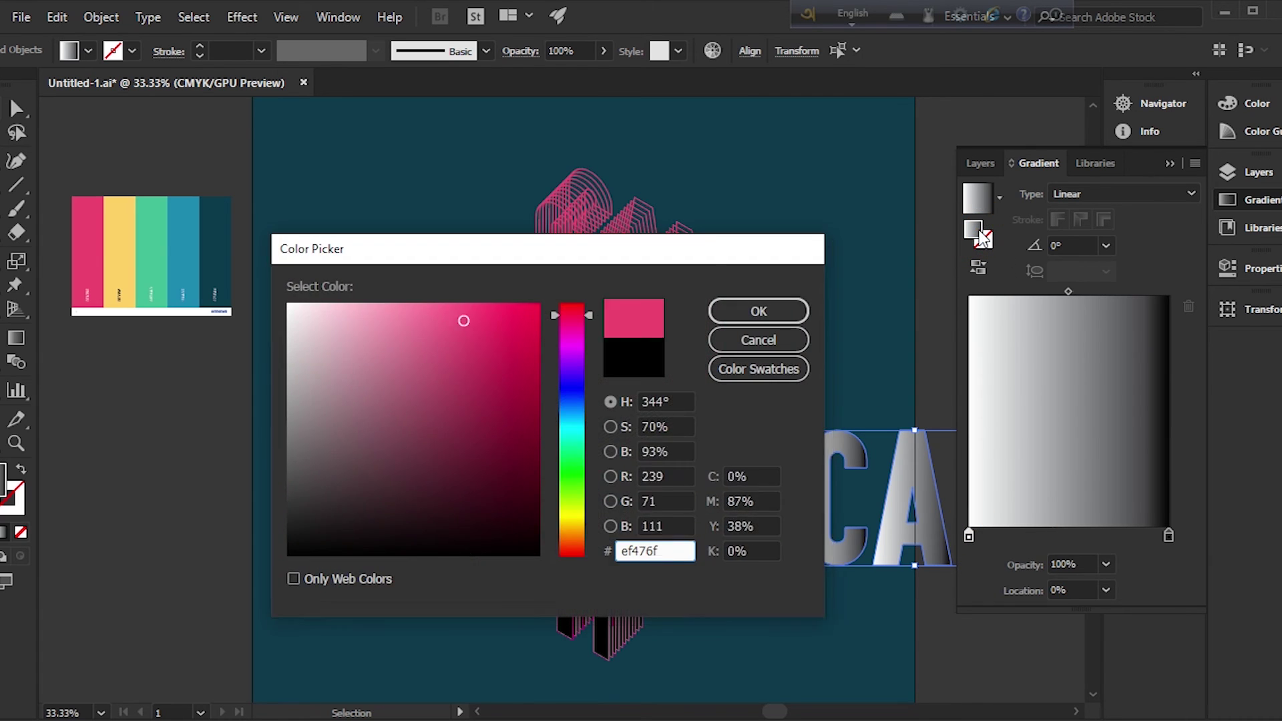
left_click(755, 309)
left_click(938, 539)
left_click_drag(938, 540, 723, 327)
left_click(759, 366)
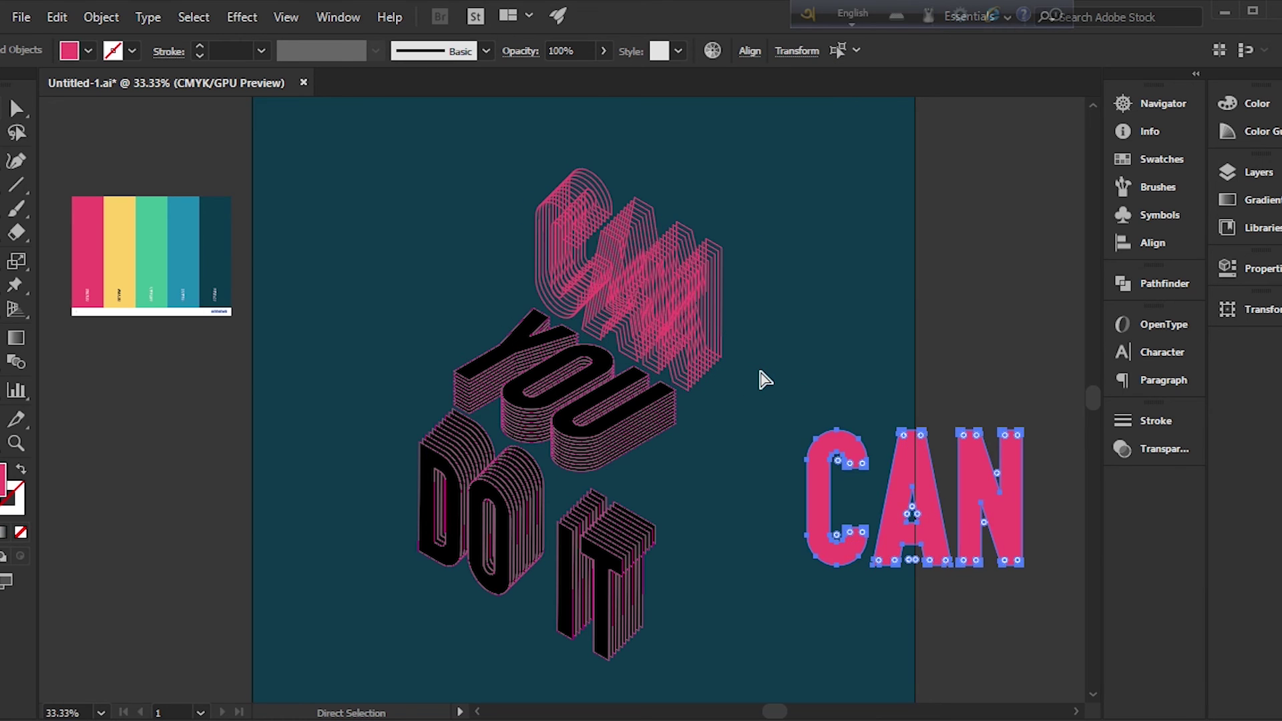
Undo the edits to the copied CAN and the copy itself
key("ctrl+z")
key("v")
left_click(831, 313)
left_click(928, 467)
right_click(946, 470)
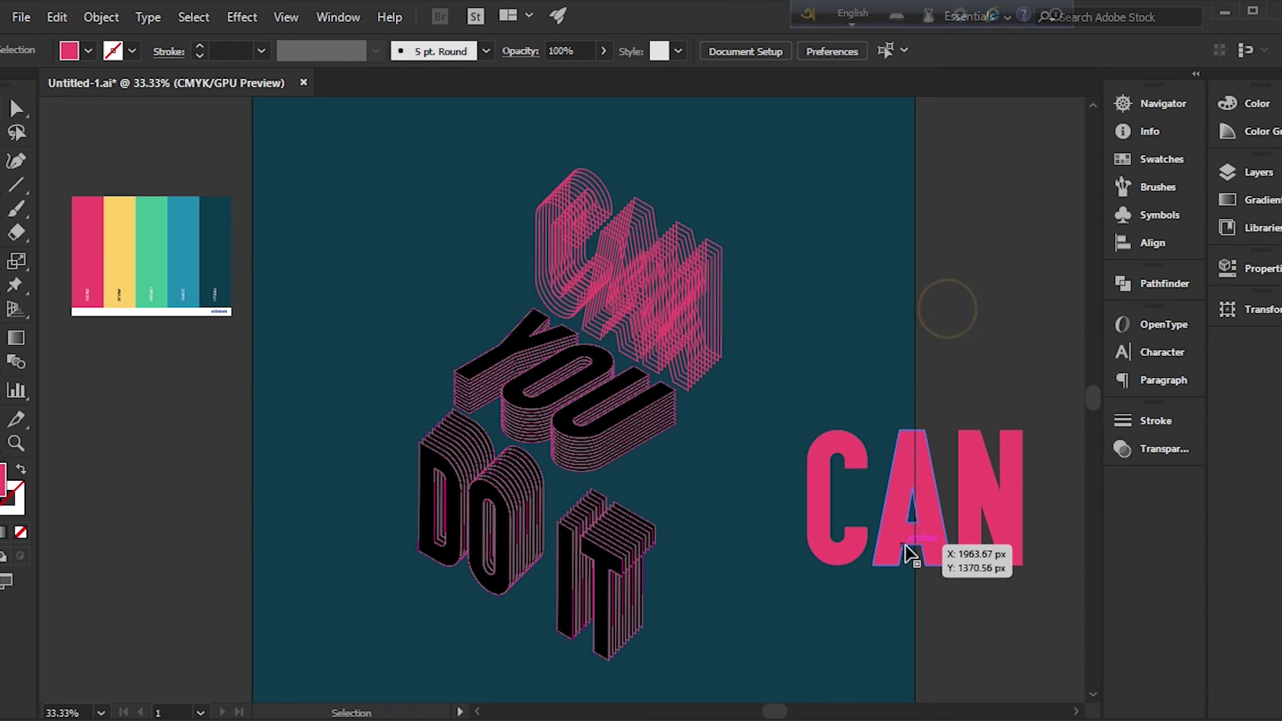
key("ctrl+z")
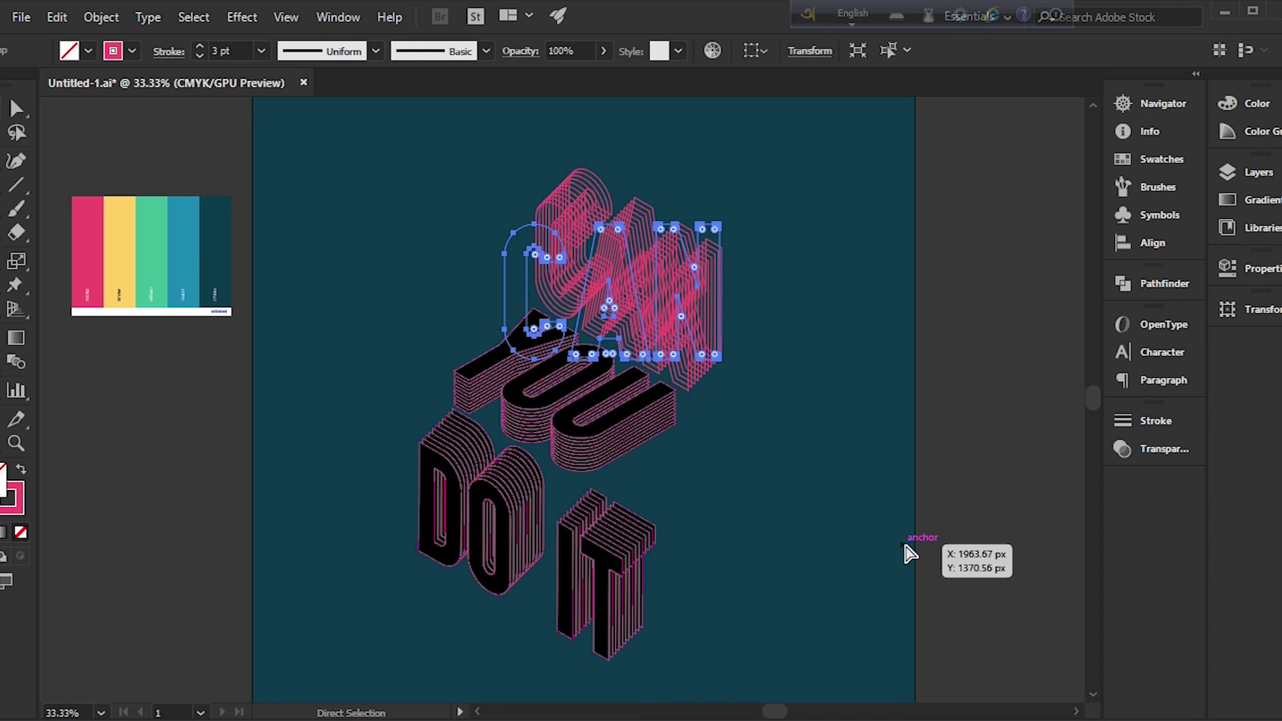
Fill the extruded CAN with a linear gradient and set its first color stop to ef476f
left_click(896, 544)
key("i")
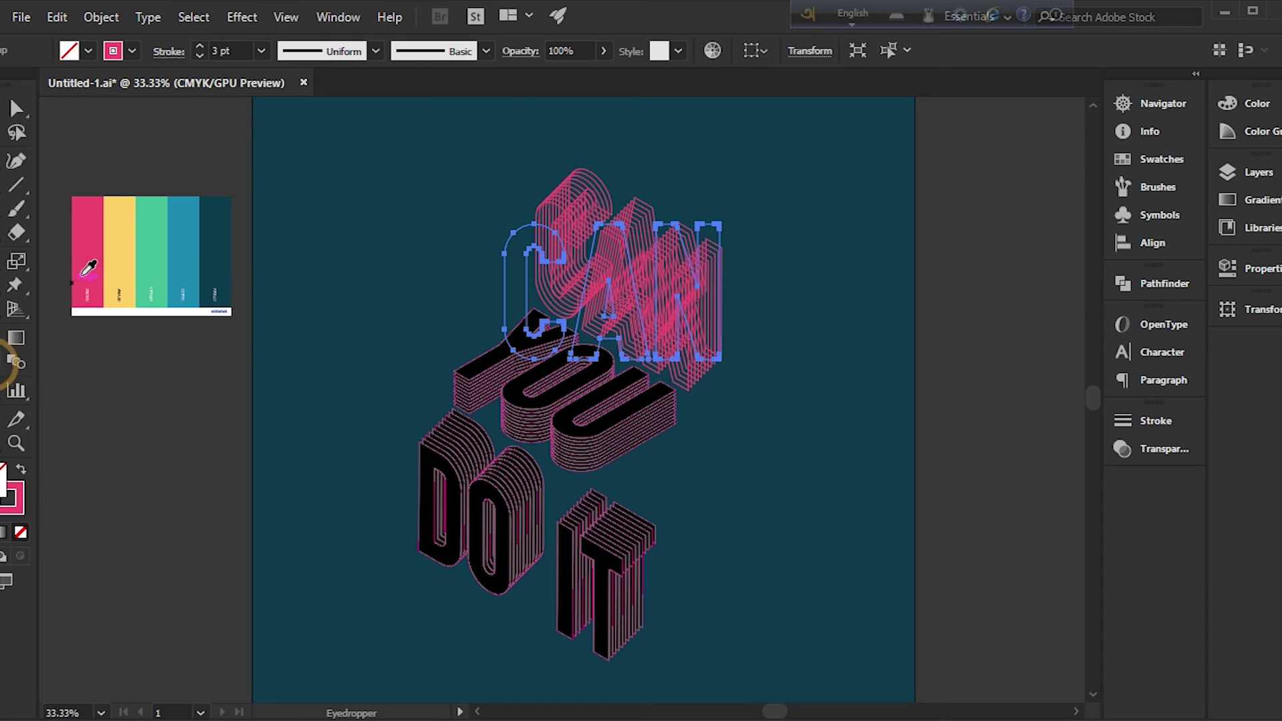
left_click(89, 268)
left_click(1227, 199)
left_click(977, 199)
left_click(969, 536)
double_click(976, 233)
type("ef476f")
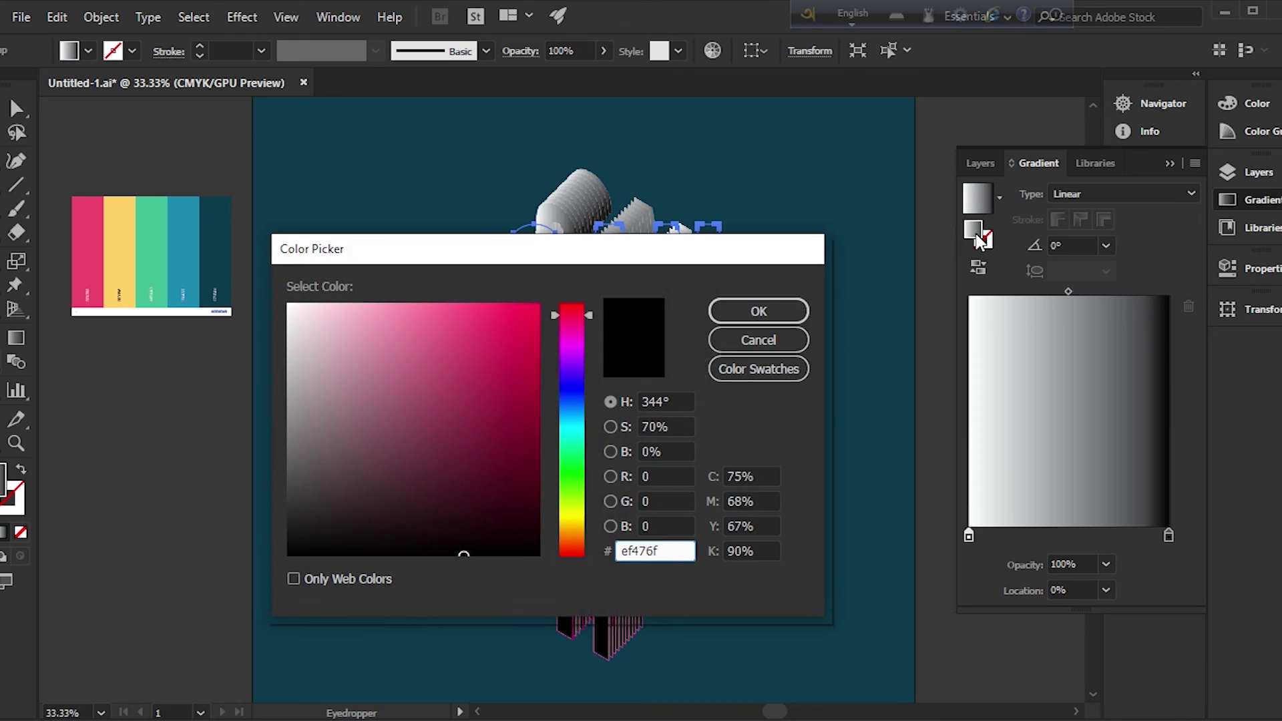
key("Return")
left_click(18, 107)
left_click(833, 186)
Give the gradient-filled CAN a 3 pt pink stroke and deselect it
left_click(687, 284)
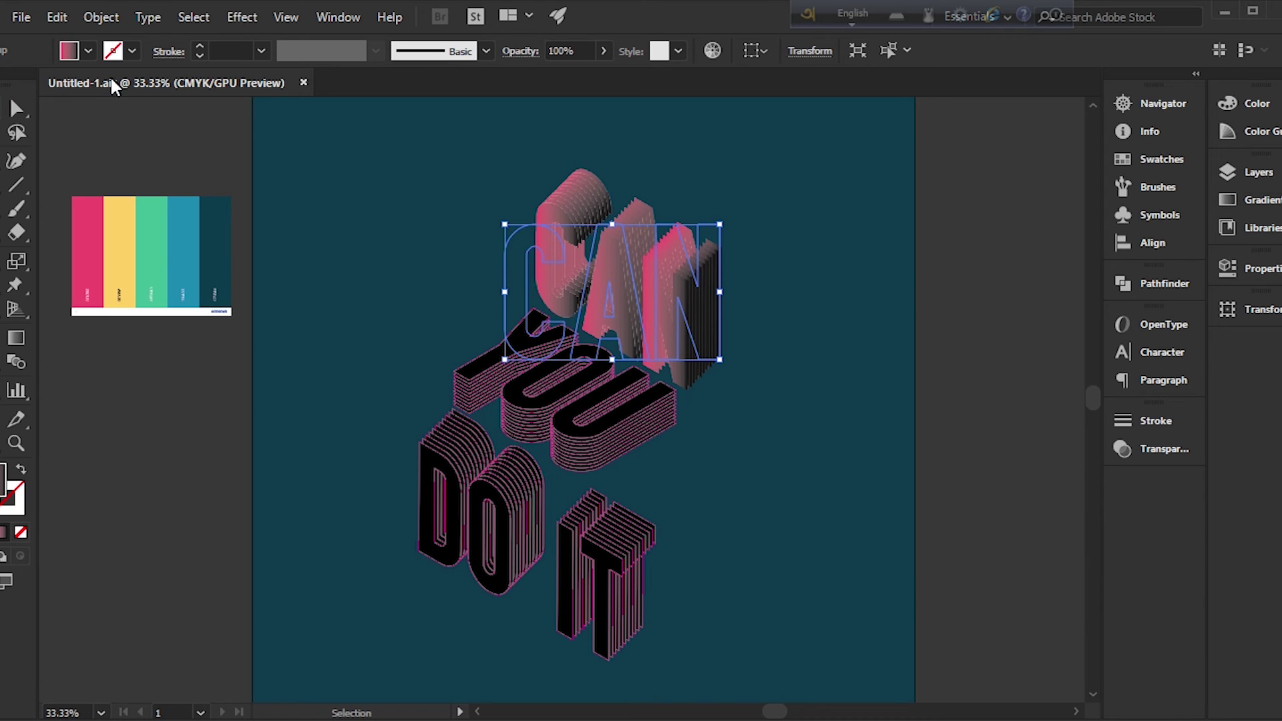
left_click(3, 532)
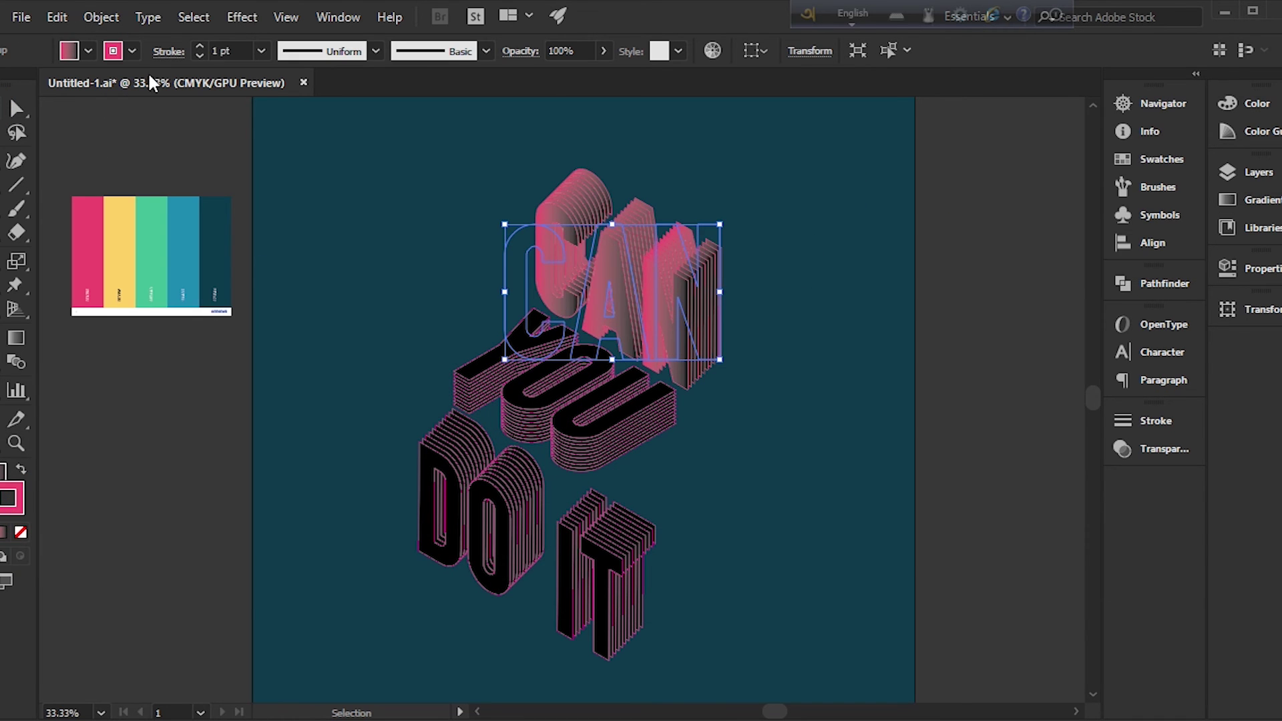
left_click(201, 46)
left_click(389, 229)
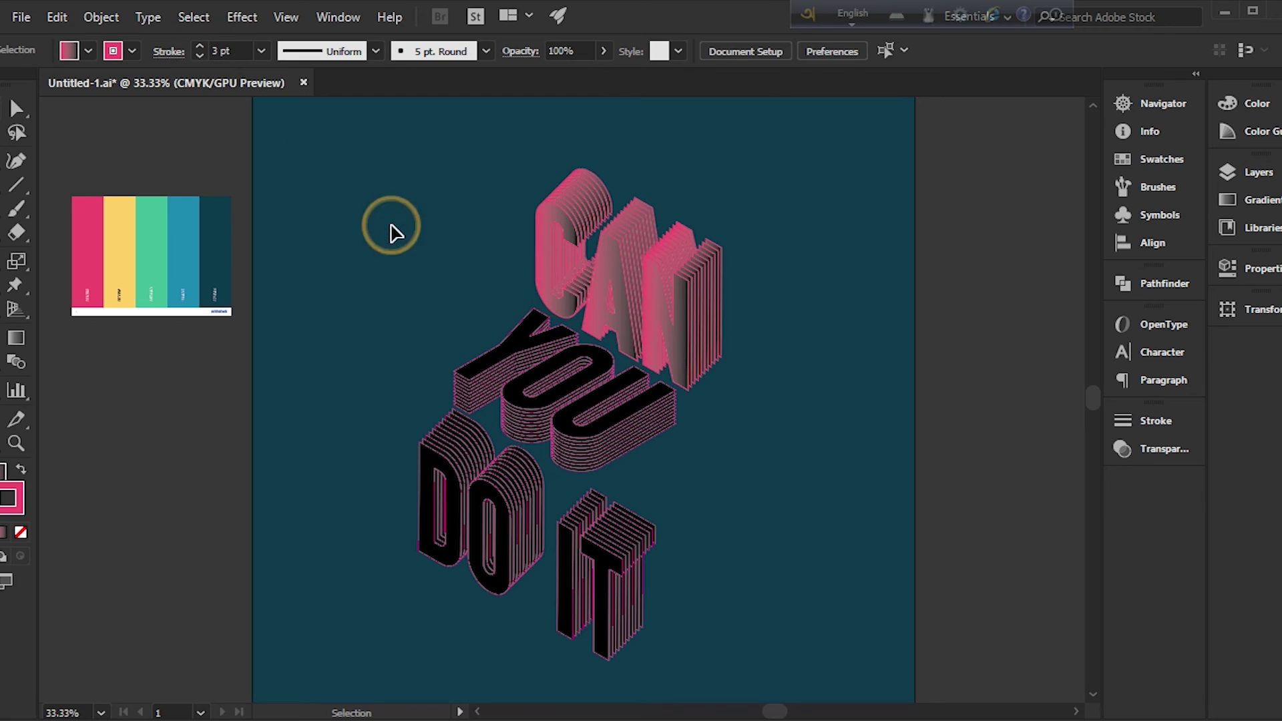
Try the palette's yellow and green as the fill of CAN
left_click(624, 319)
left_click(2, 472)
left_click(1, 360)
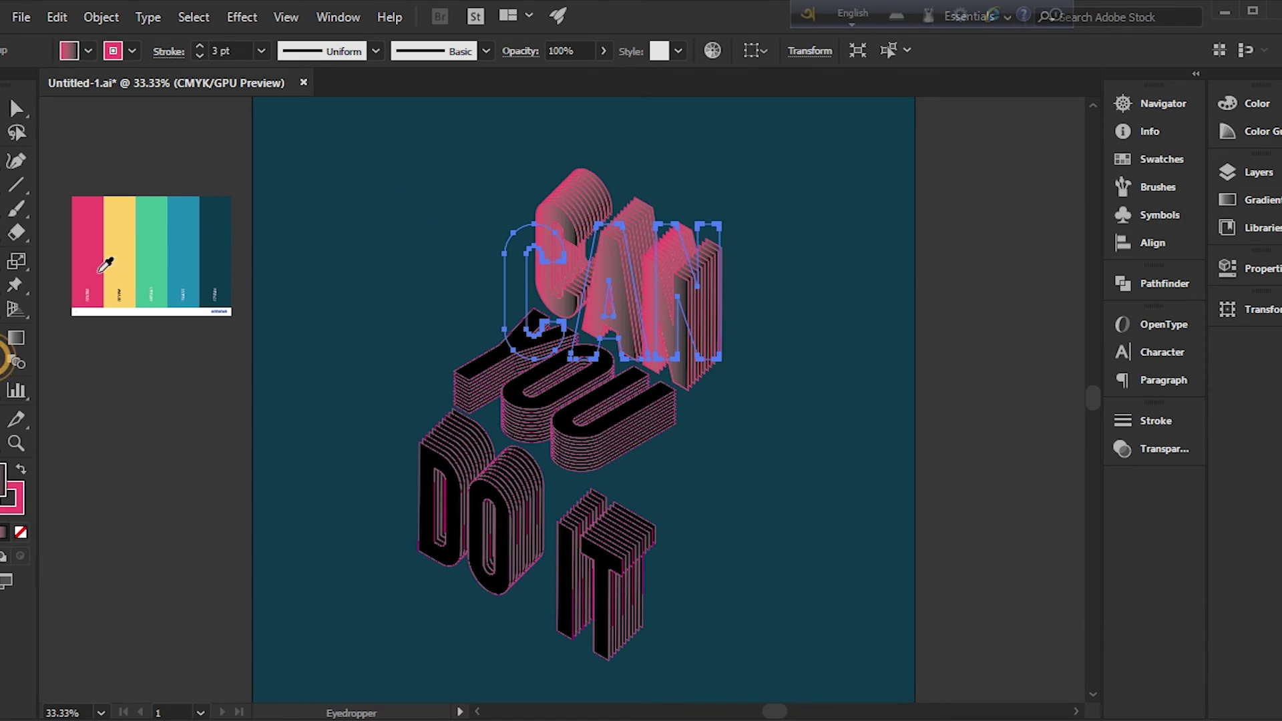
left_click(108, 263)
left_click(147, 243)
left_click(121, 245)
left_click(132, 50)
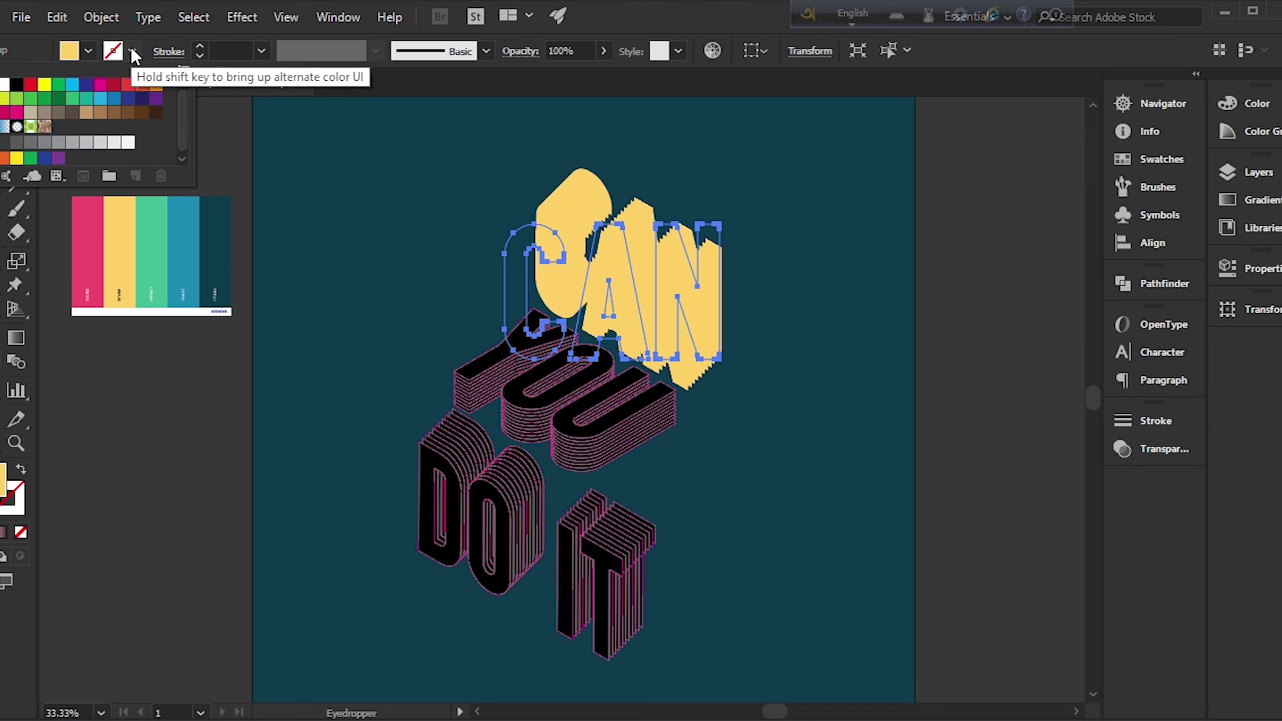
Sample the palette's pink for CAN and make it the stroke color
left_click(86, 253)
left_click(20, 471)
double_click(12, 500)
left_click(759, 311)
Try the palette's blue and green on CAN and settle on the yellow fill
left_click(181, 252)
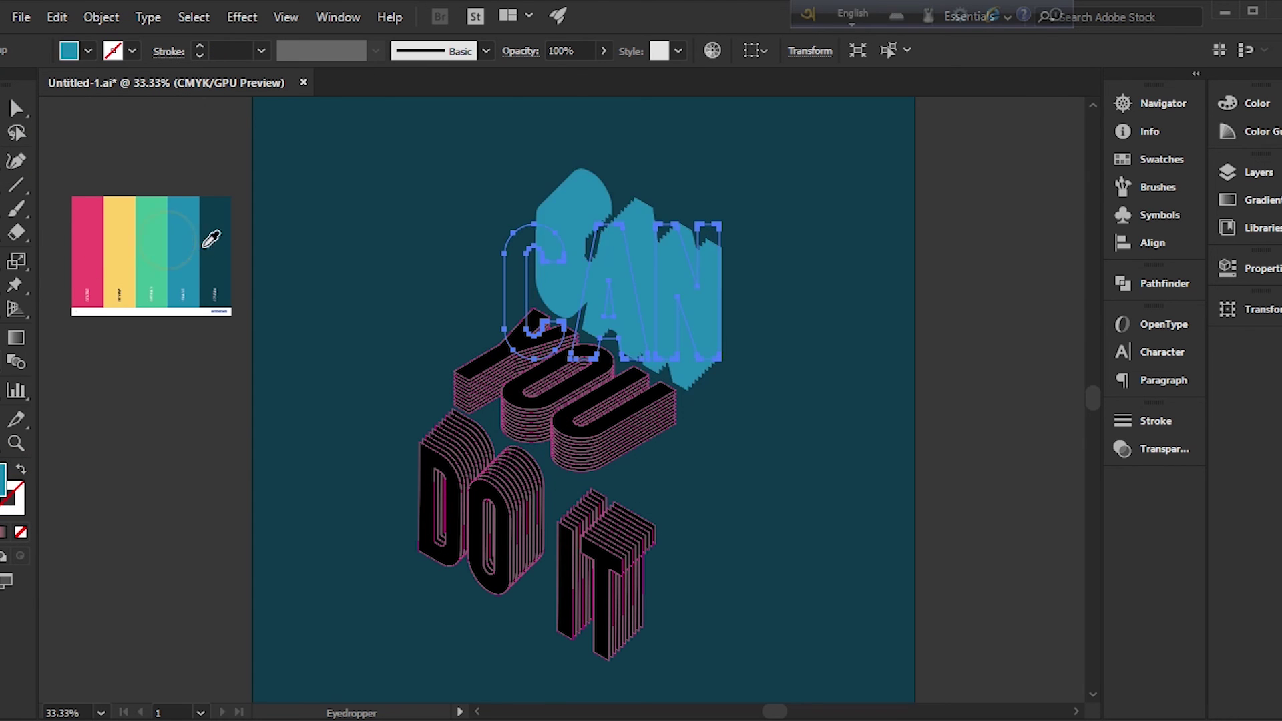
left_click(152, 255)
left_click(115, 247)
key("v")
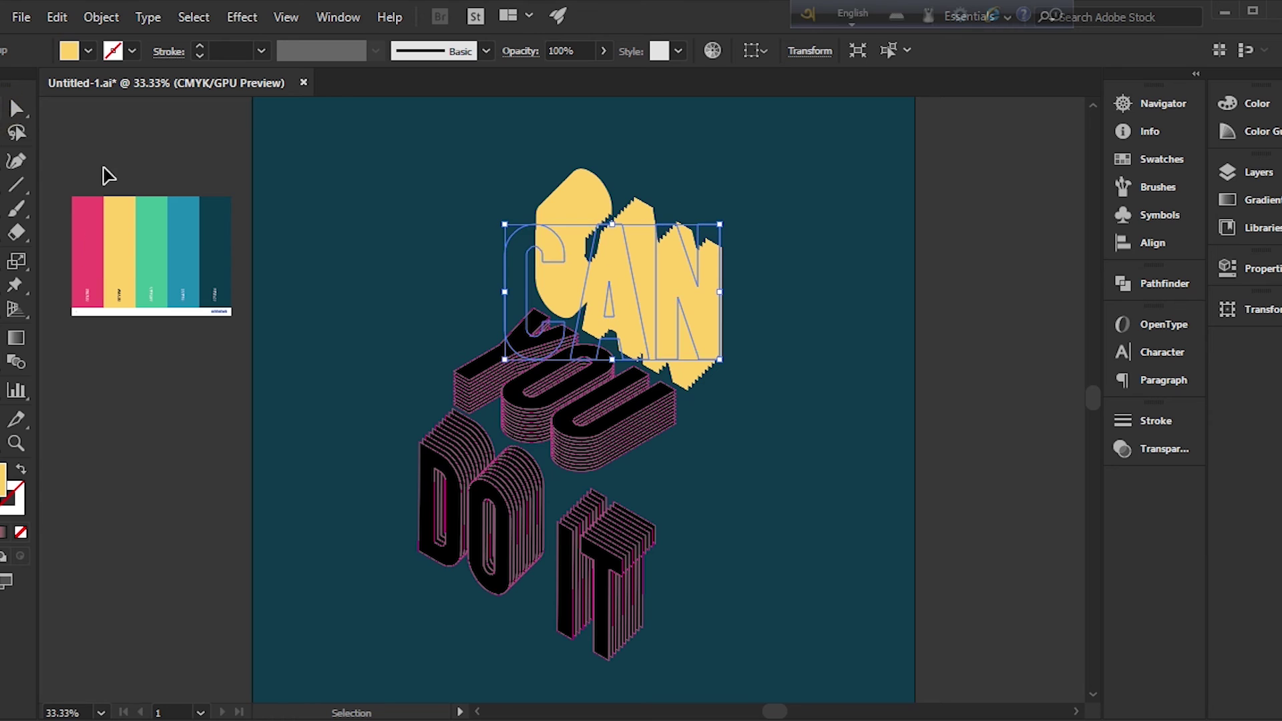
left_click(105, 168)
Add a pink stroke to the yellow CAN, set its weight to 6 pt and deselect it
left_click(22, 495)
left_click(563, 274)
double_click(6, 506)
key("Return")
left_click(200, 45)
left_click(201, 45)
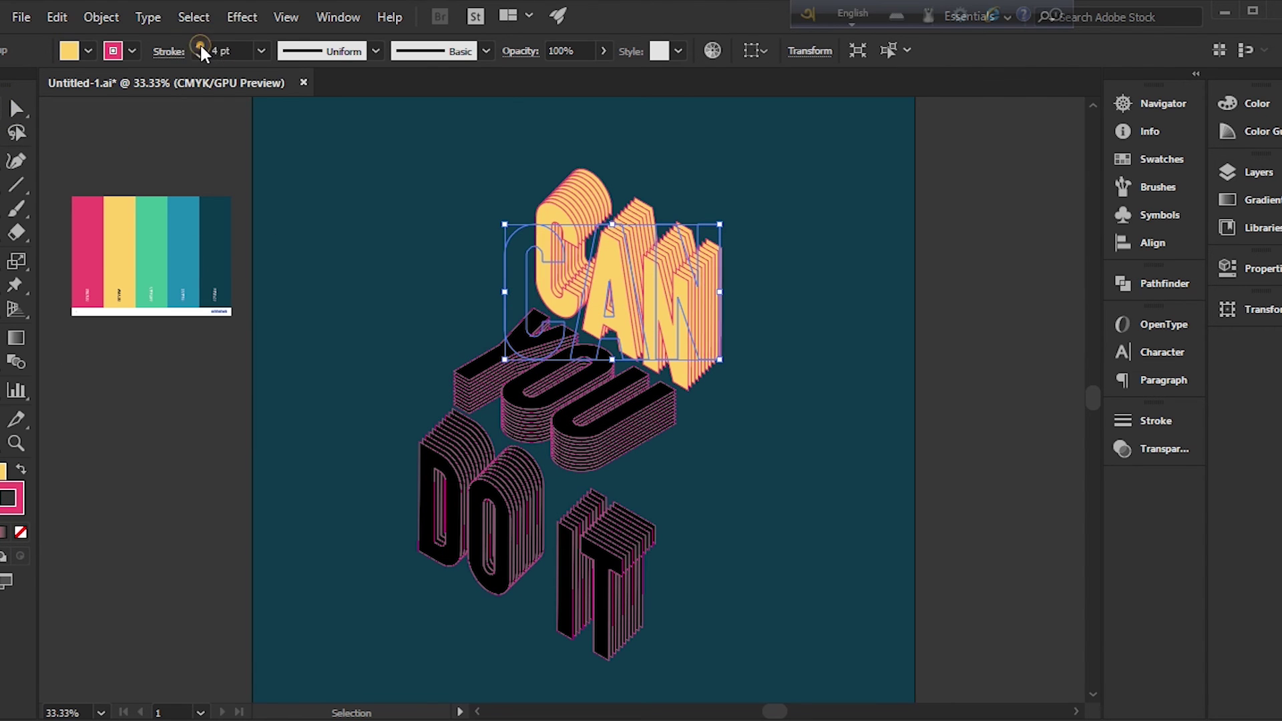
left_click(200, 45)
left_click(200, 46)
left_click(200, 46)
left_click(387, 180)
Examine CAN's yellow fill and pink outlines at different magnifications
key("ctrl+plus")
key("ctrl+plus")
key("ctrl+minus")
key("ctrl+minus")
key("ctrl+plus")
key("ctrl+minus")
key("ctrl+plus")
key("ctrl+minus")
key("ctrl+plus")
key("F6")
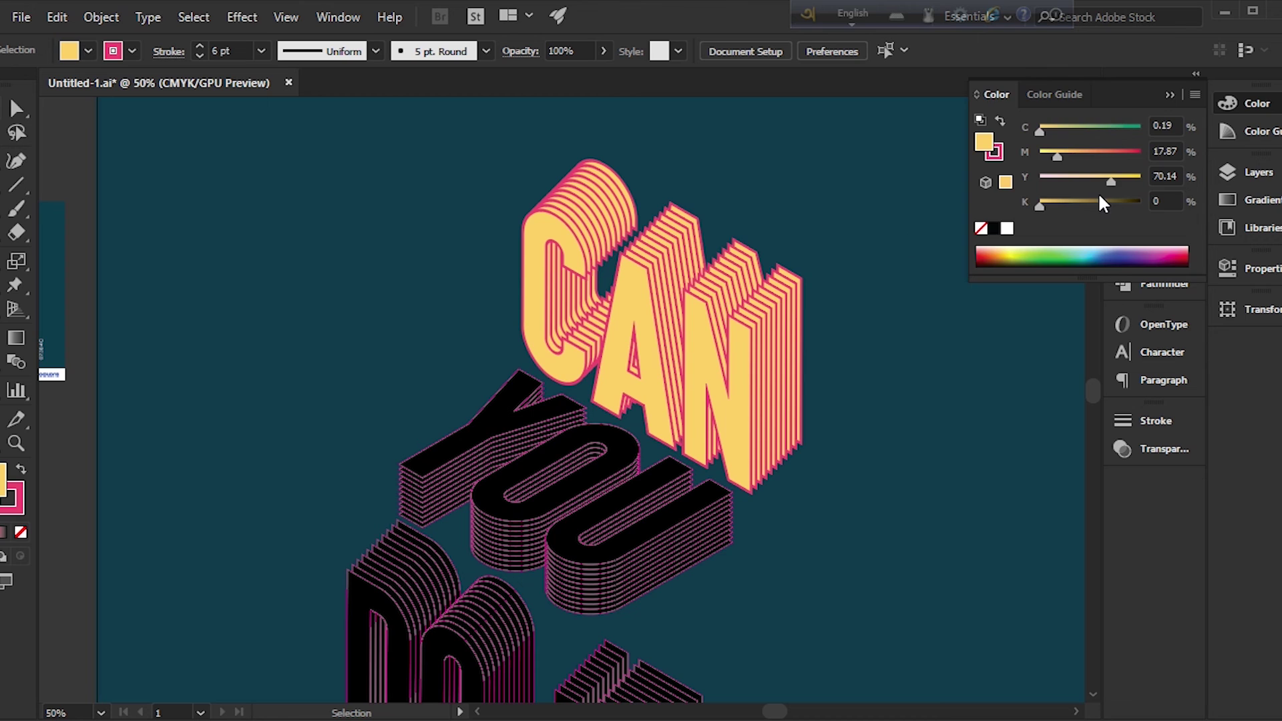
left_click(16, 338)
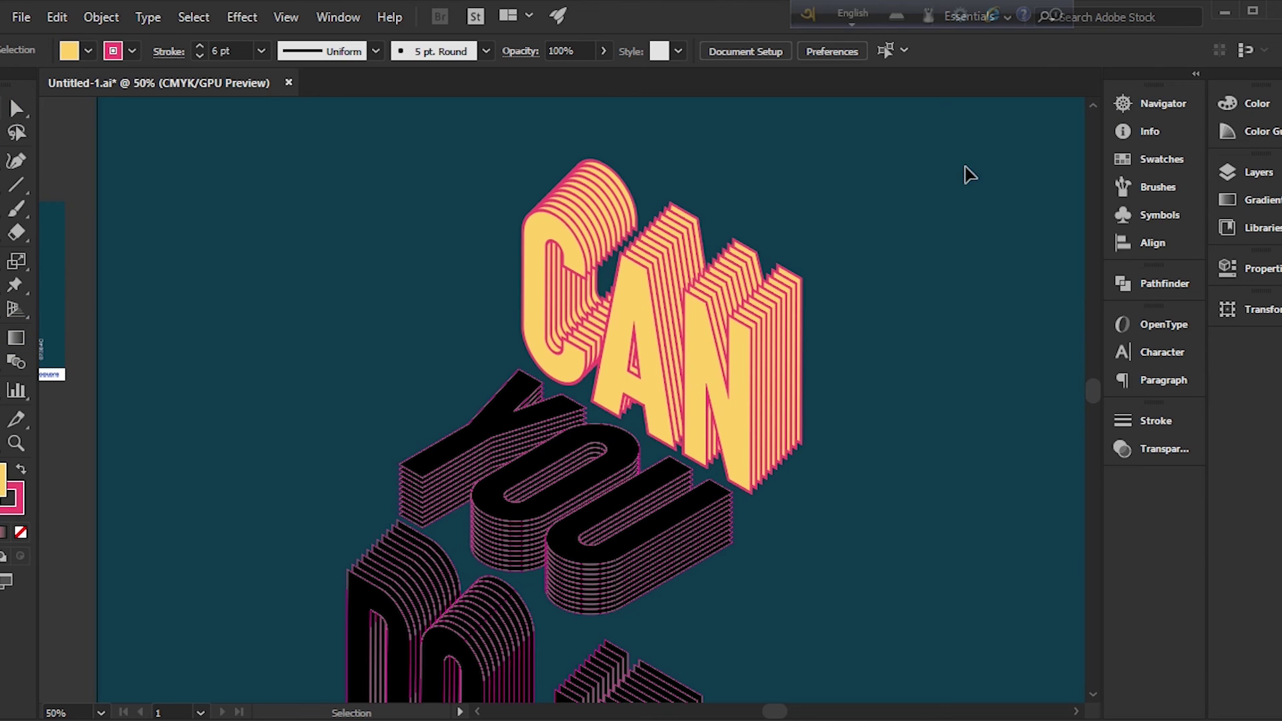
key("ctrl+minus")
Set the stroke weight of CAN to 13 pt and deselect it
left_click(563, 200)
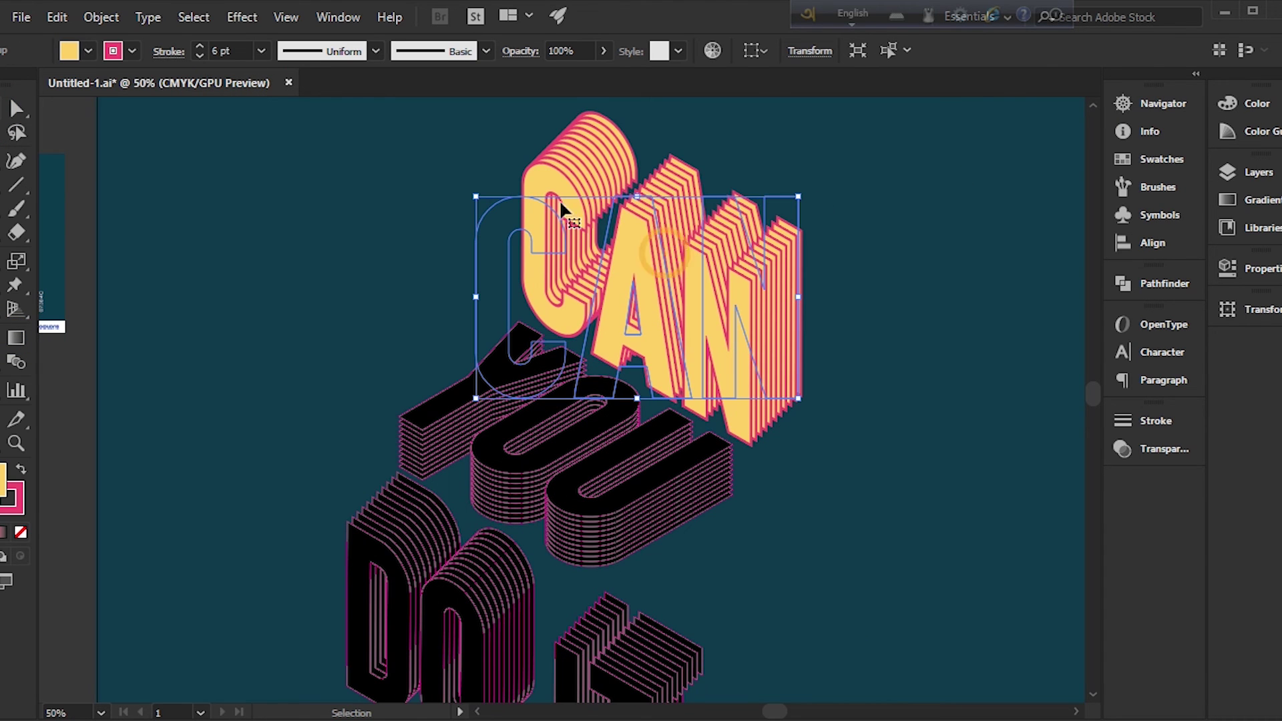
left_click(199, 46)
left_click(199, 45)
left_click(199, 46)
left_click(199, 56)
left_click(200, 56)
left_click(200, 56)
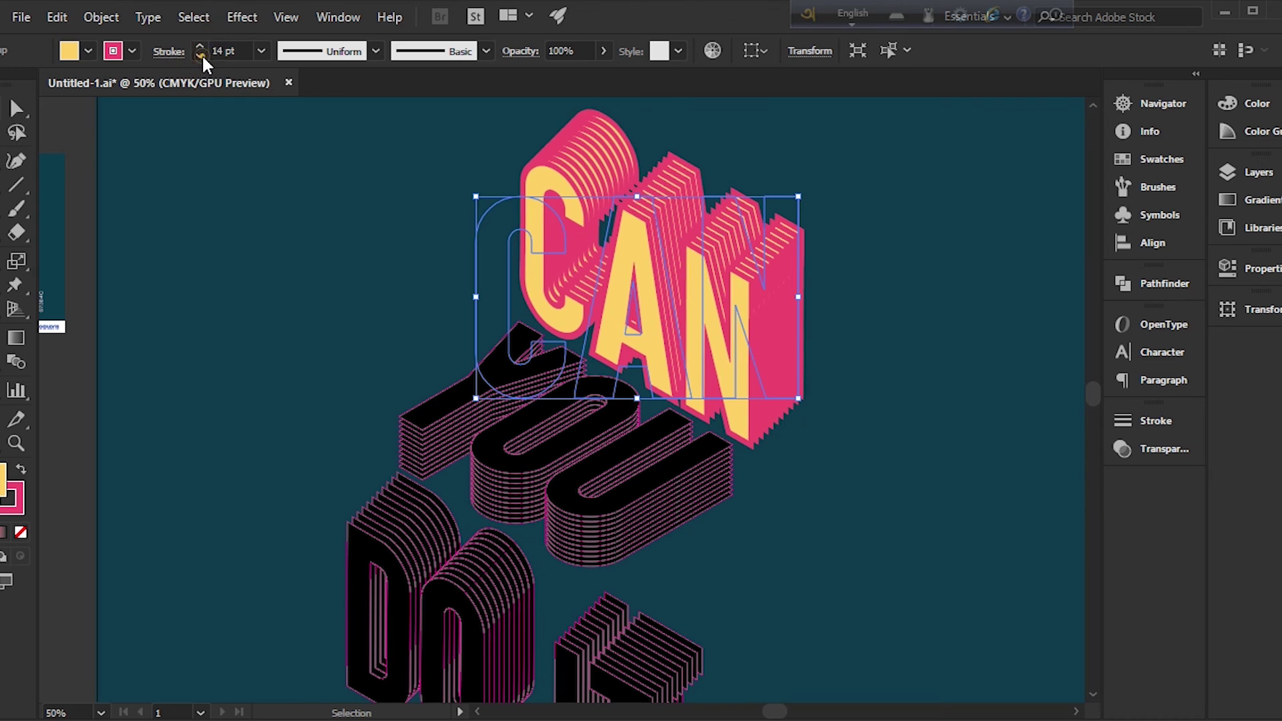
left_click(243, 218)
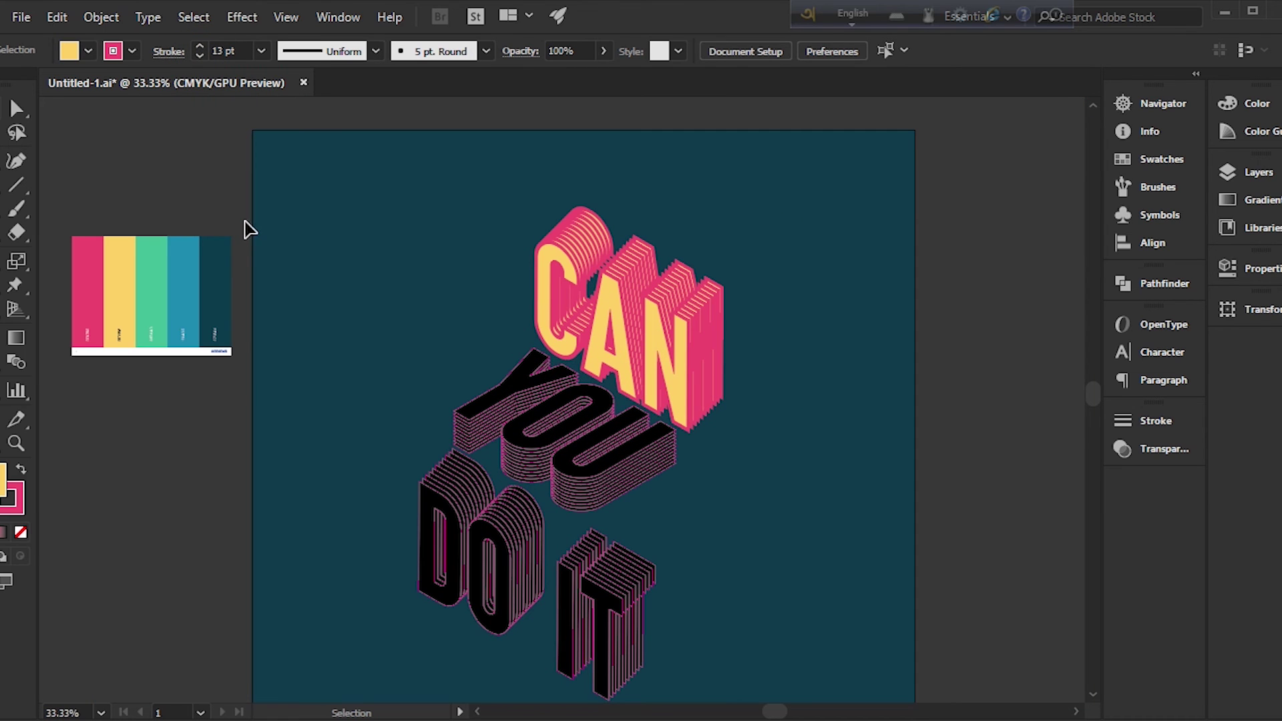
Try the palette's green, blue and yellow on YOU and settle on the pink fill
left_click(593, 486)
left_click(16, 419)
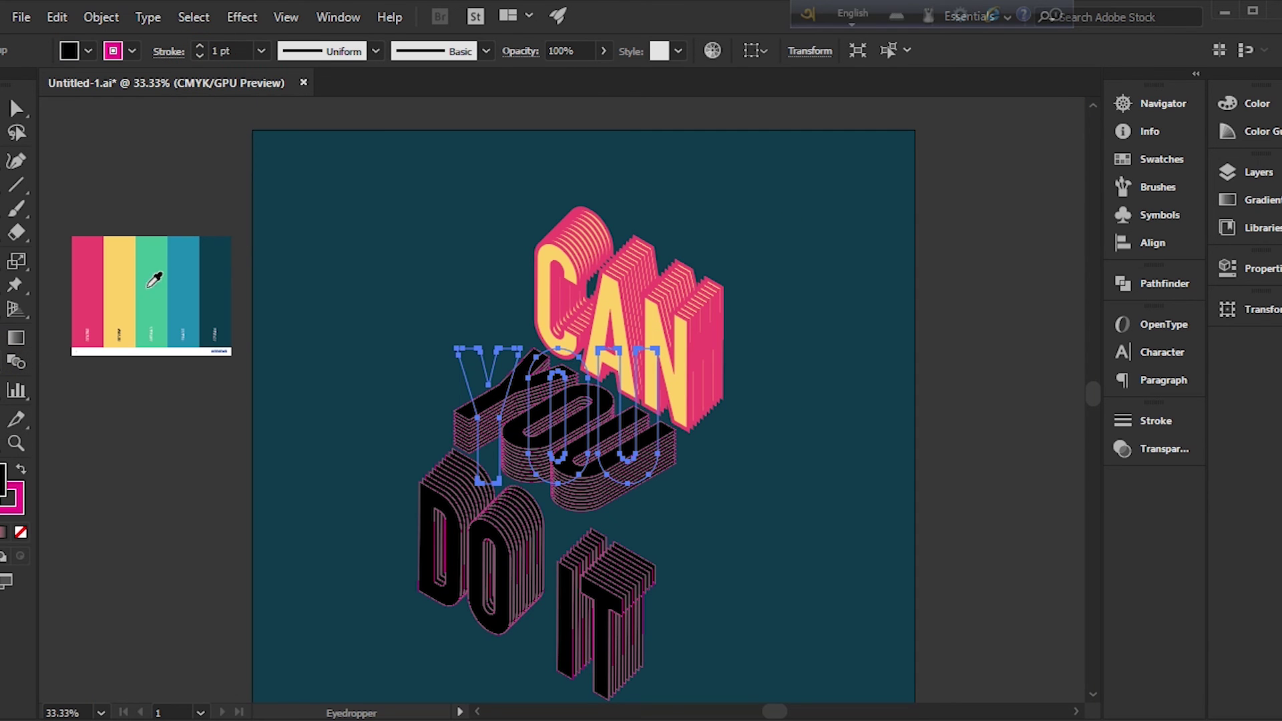
left_click(151, 280)
left_click(193, 283)
left_click(85, 284)
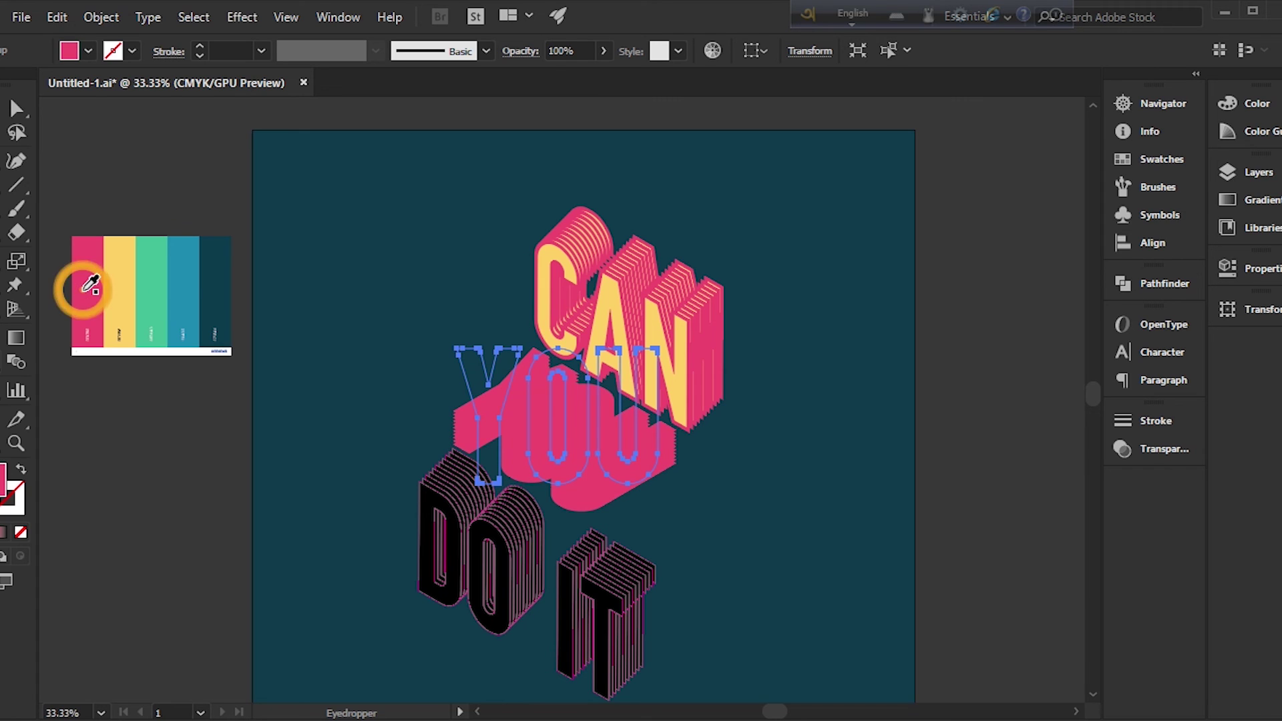
left_click(115, 287)
left_click(22, 472)
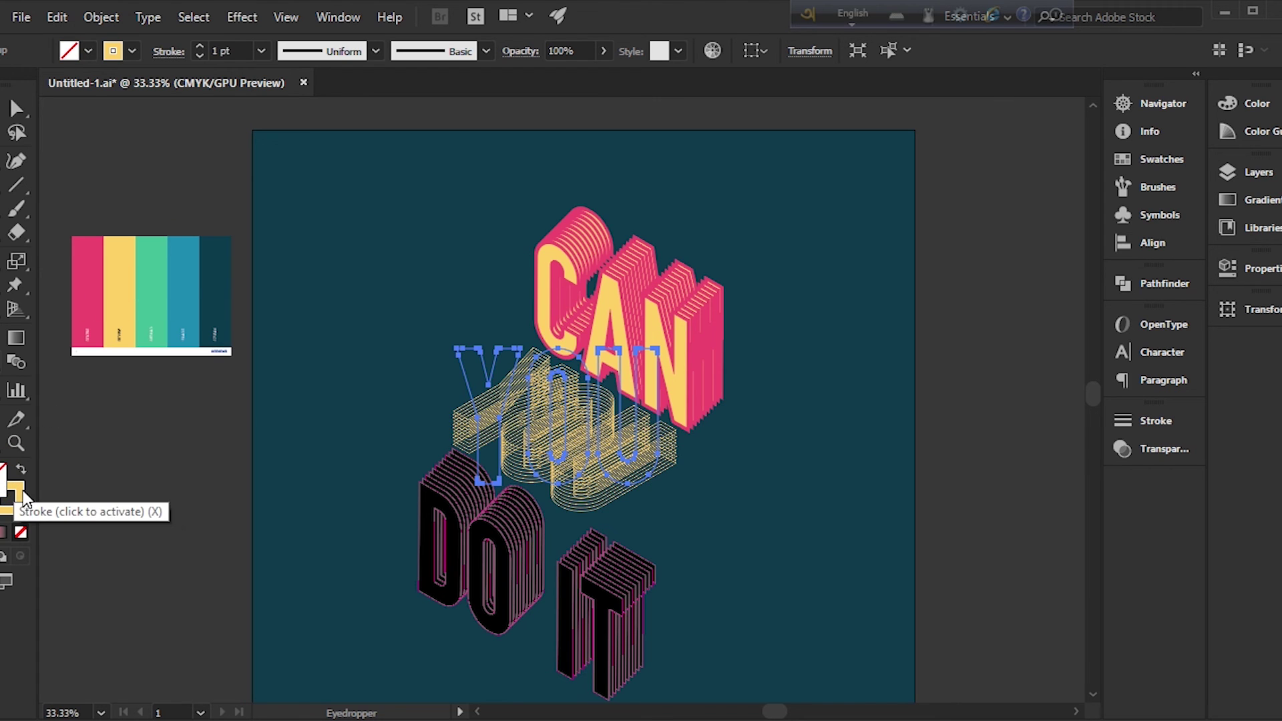
left_click(88, 285)
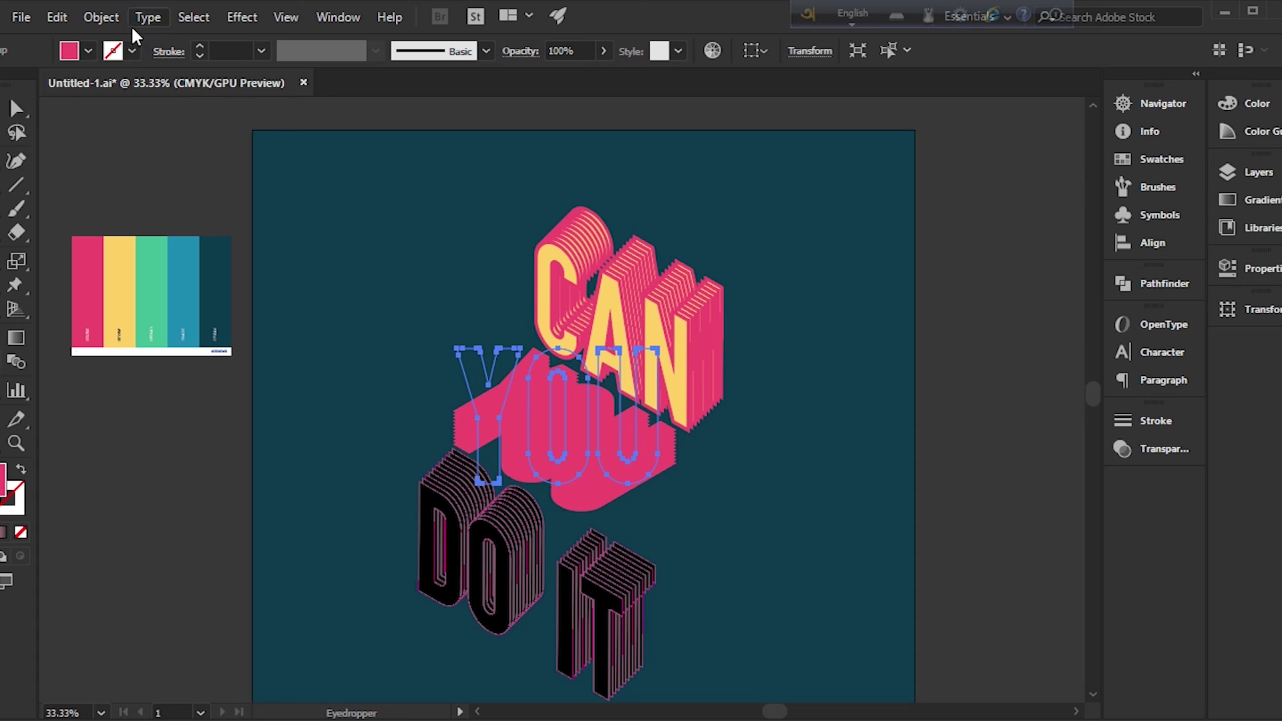
Add a bright yellow stroke to the pink YOU, set its weight to 5 pt and deselect it
left_click(132, 50)
left_click(44, 85)
left_click(200, 47)
left_click(200, 47)
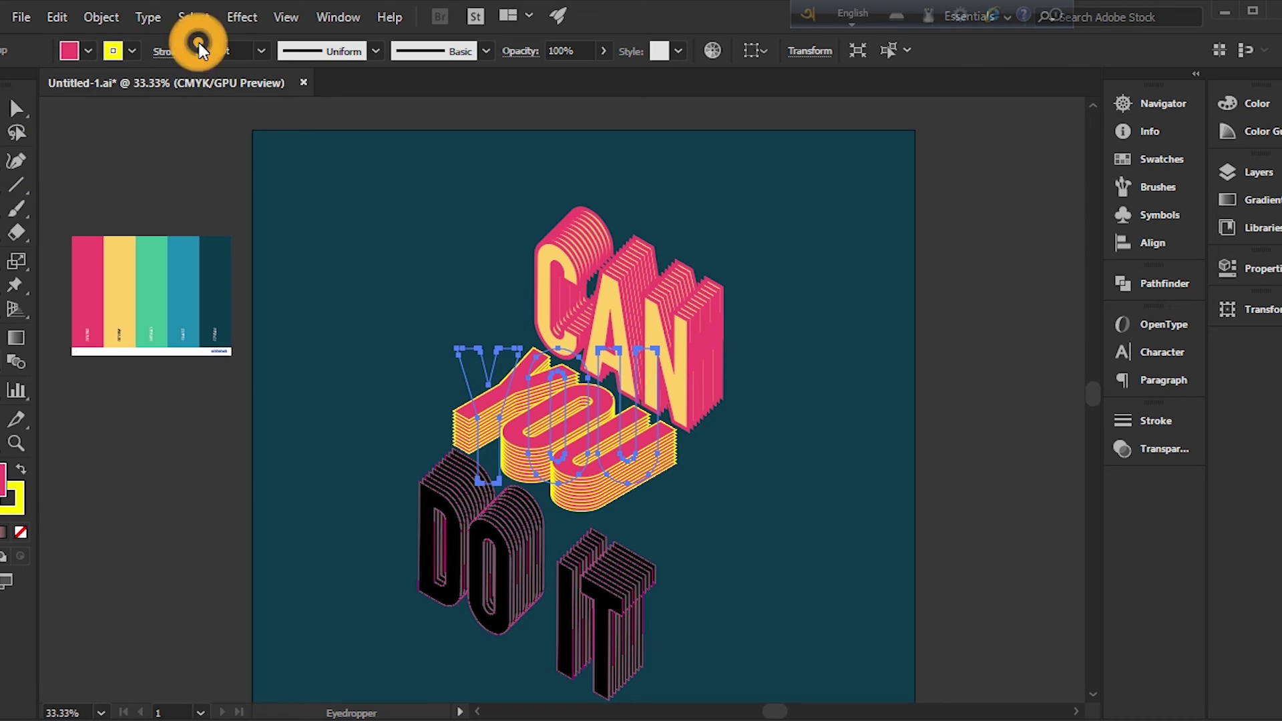
left_click(200, 47)
left_click(200, 48)
left_click(200, 48)
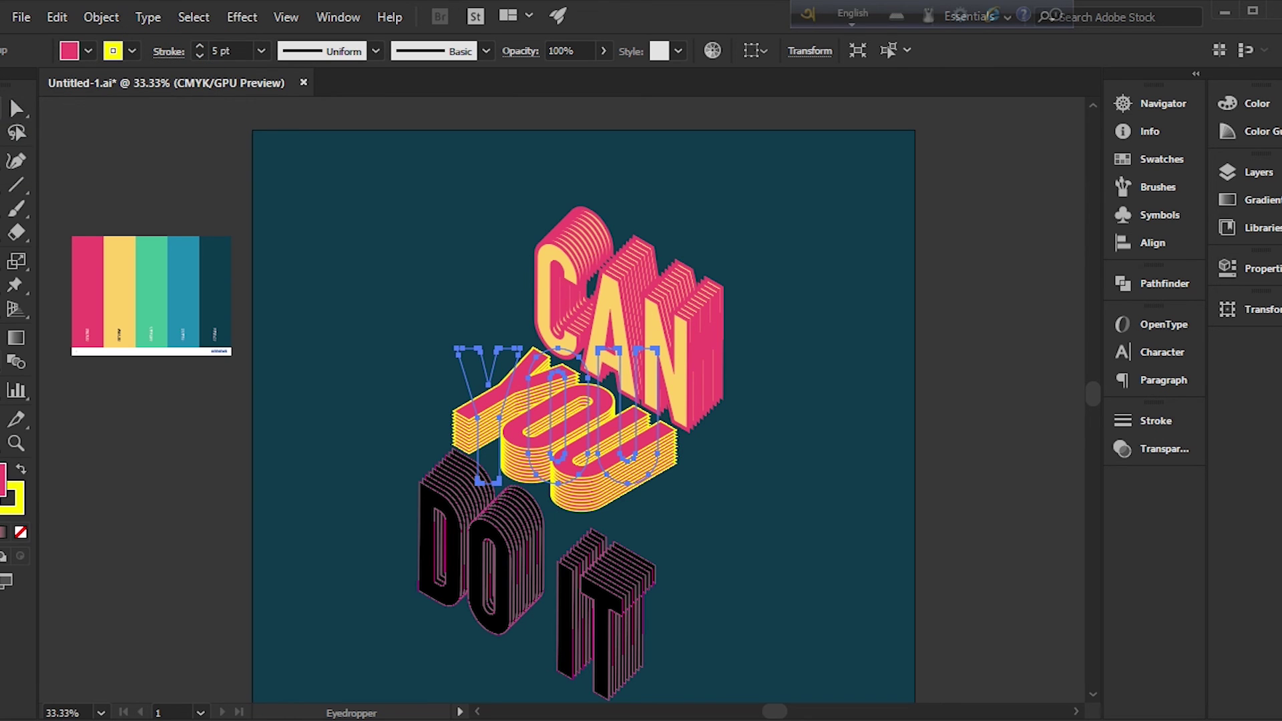
key("v")
left_click(754, 283)
Reduce the stroke weight of CAN to 5 pt and deselect it
left_click(699, 288)
left_click(199, 55)
left_click(199, 55)
left_click(198, 55)
left_click(199, 55)
left_click(199, 56)
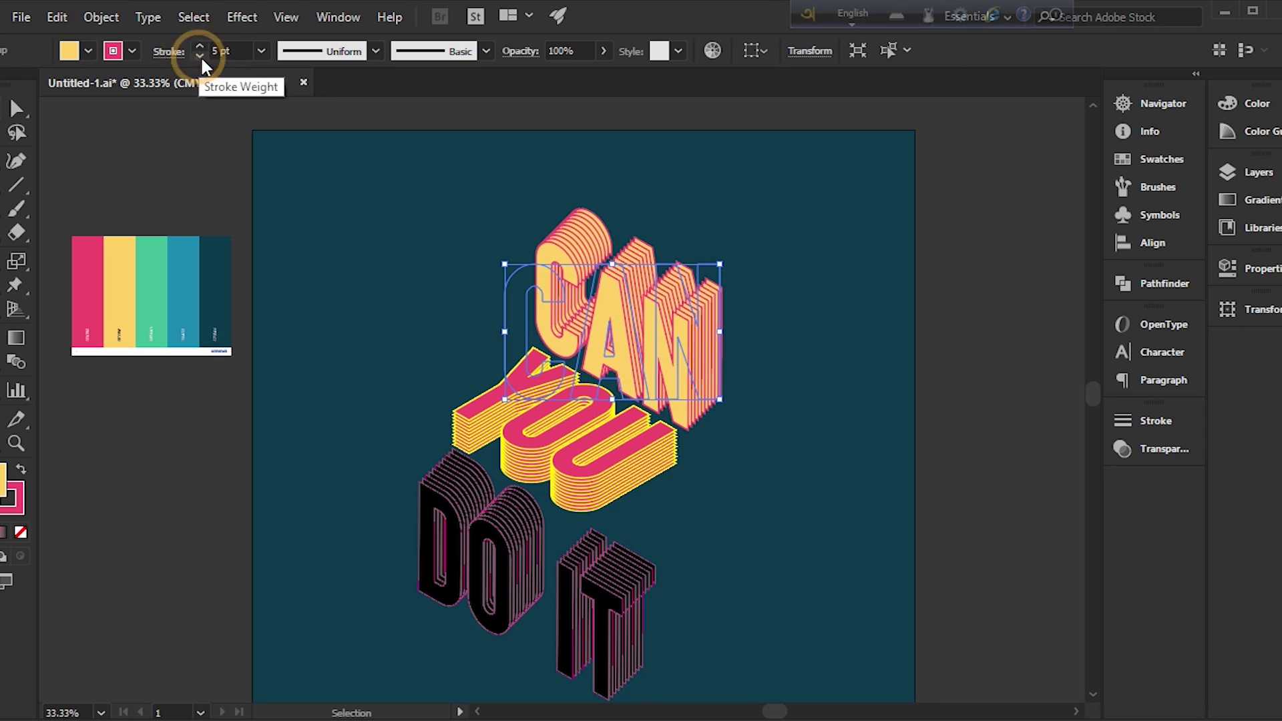
left_click(758, 355)
Compare the selected CAN and YOU, thicken the pink stroke of CAN and deselect it
left_click(698, 329)
left_click(735, 509)
left_click(600, 449)
left_click(673, 329)
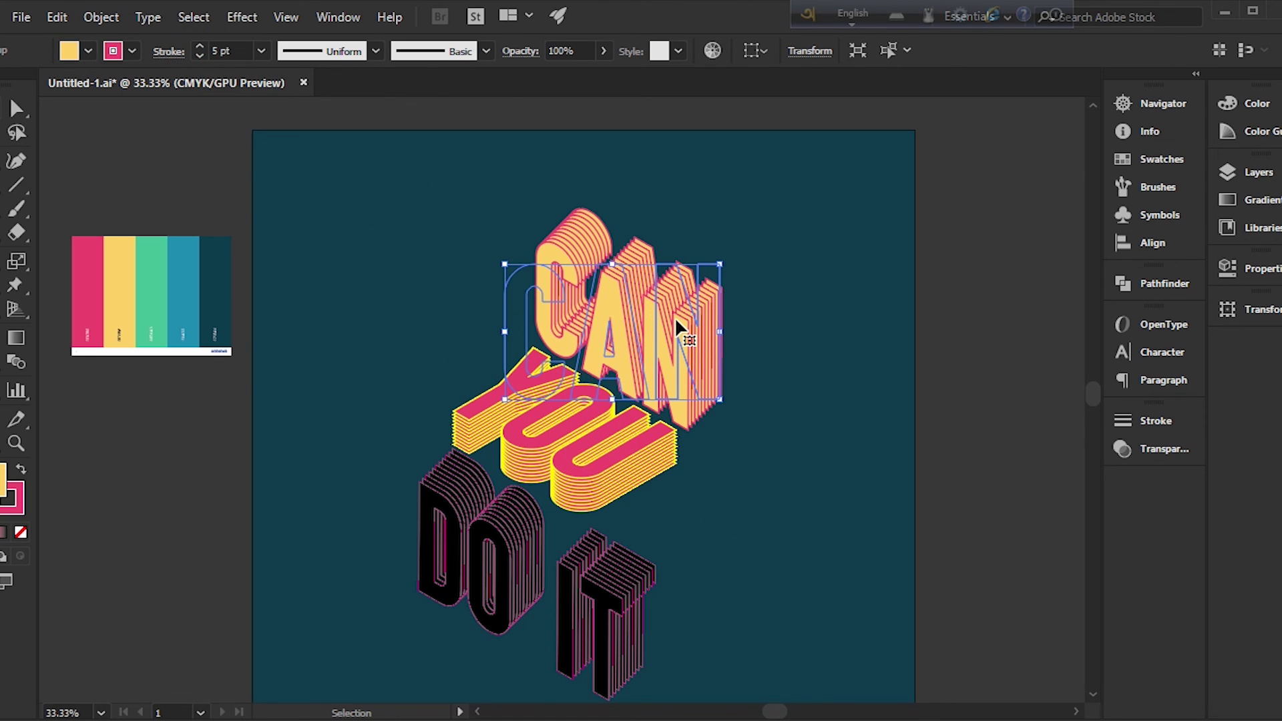
left_click(199, 46)
left_click(199, 46)
left_click(199, 46)
left_click(199, 46)
left_click(199, 46)
left_click(198, 46)
left_click(199, 46)
left_click(199, 46)
left_click(339, 190)
Sample the palette's green onto DO IT, swap it from fill to stroke and open its exact colour value
scroll(338, 197, "down", 2)
left_click(441, 480)
key("i")
left_click(148, 230)
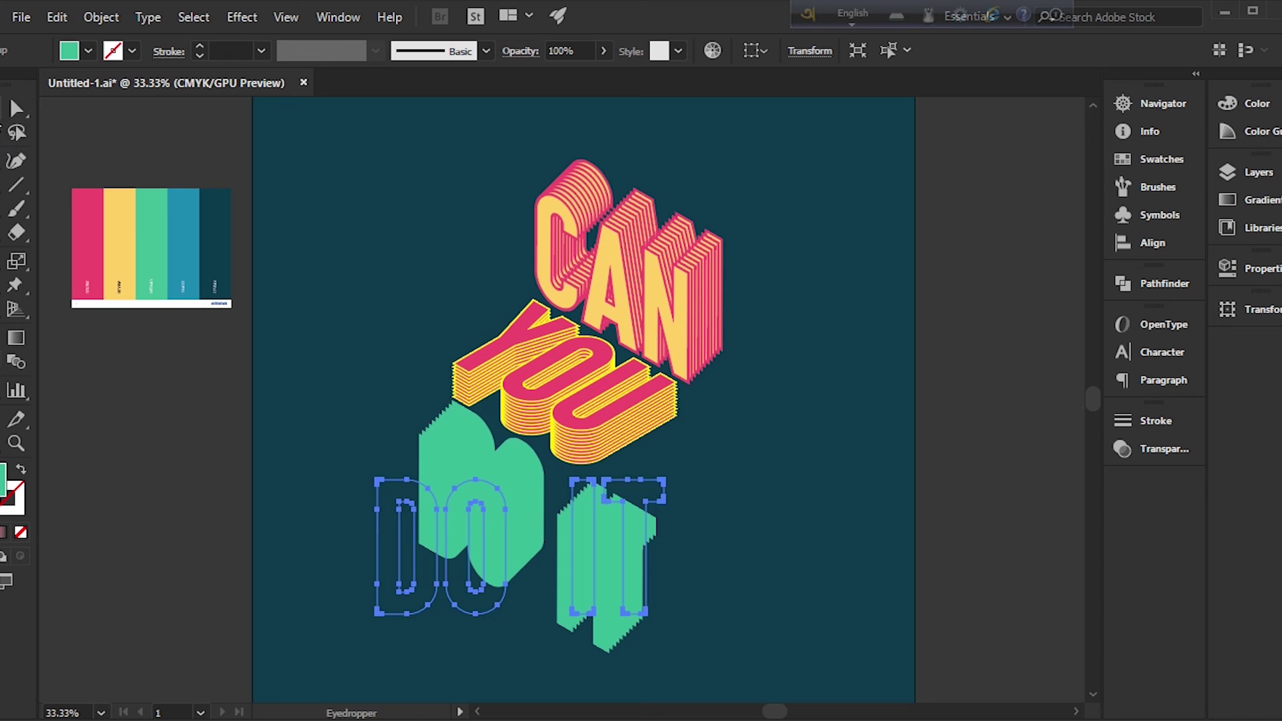
left_click(20, 471)
double_click(13, 504)
left_click(775, 305)
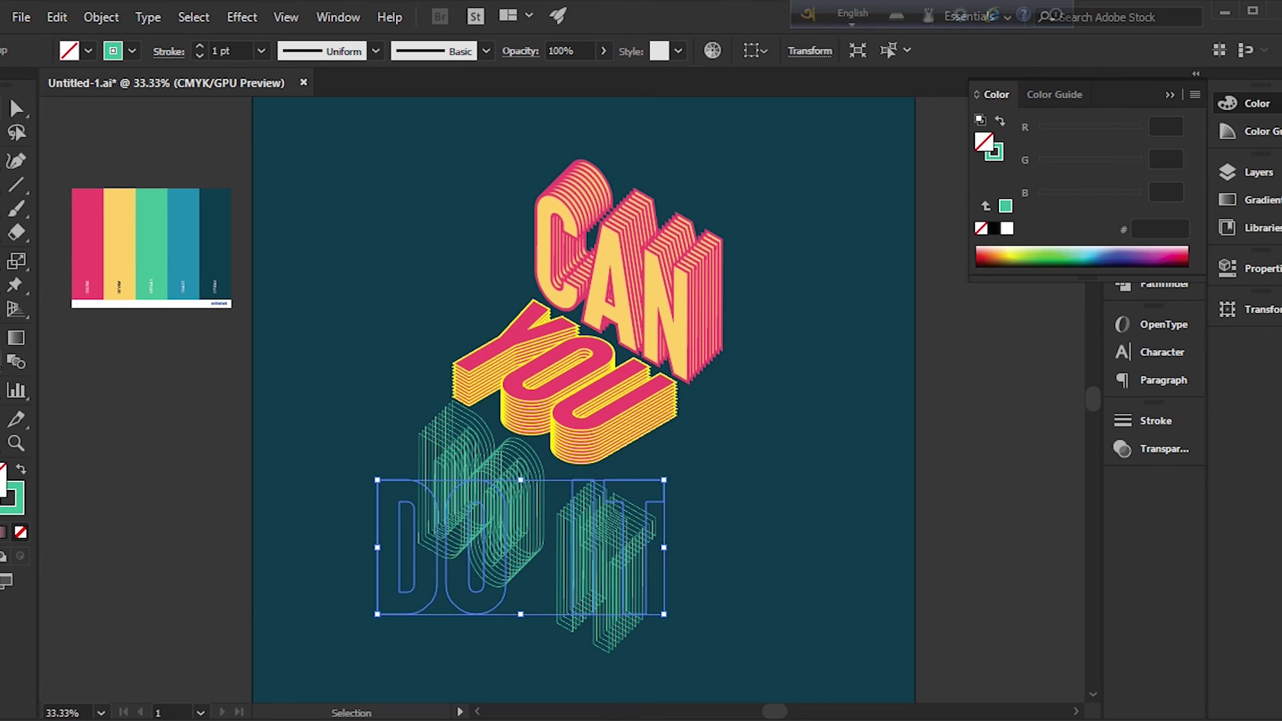
Fill DO IT with the palette's blue and set its stroke colour to 42bd98
key("i")
left_click(179, 259)
key("v")
left_click(14, 503)
double_click(15, 503)
type("42bd98")
key("Return")
Set the stroke weight of the blue DO IT to 11 pt
left_click(200, 46)
left_click(200, 46)
left_click(201, 46)
left_click(201, 46)
left_click(201, 46)
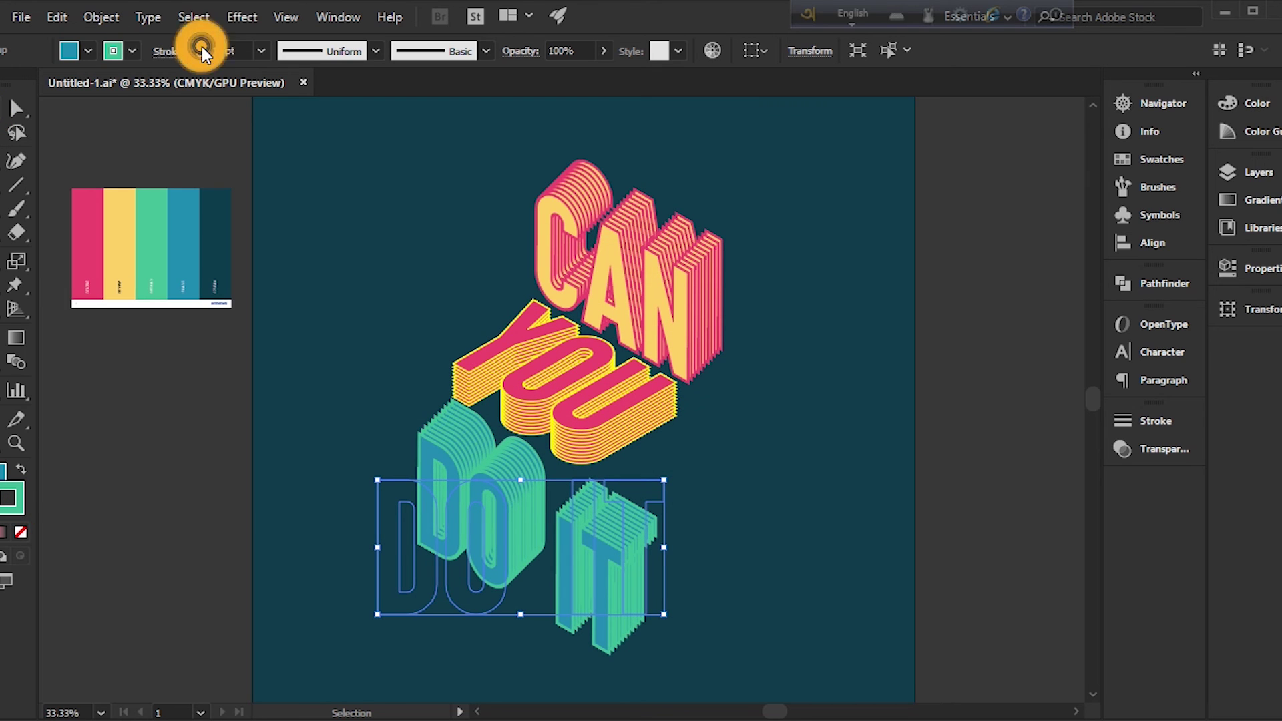
key("i")
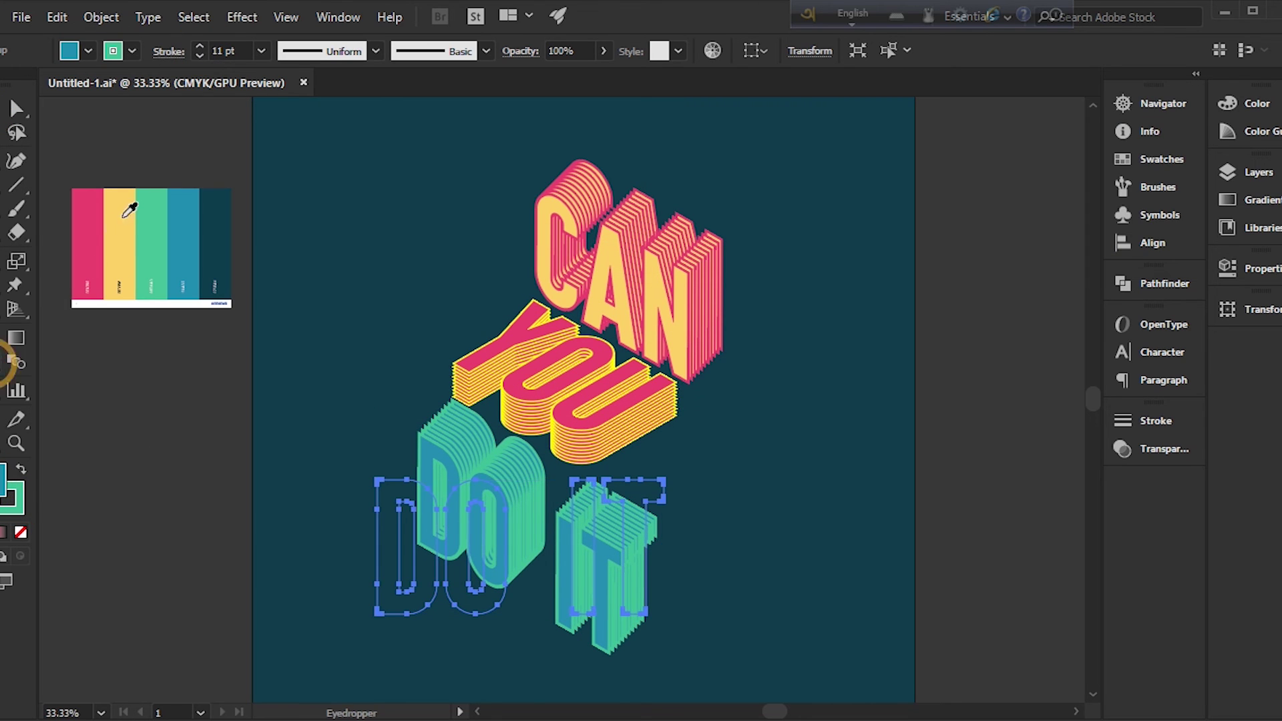
Fill DO IT with the palette's yellow and set its stroke colour to 42bd98
left_click(126, 204)
key("v")
double_click(14, 503)
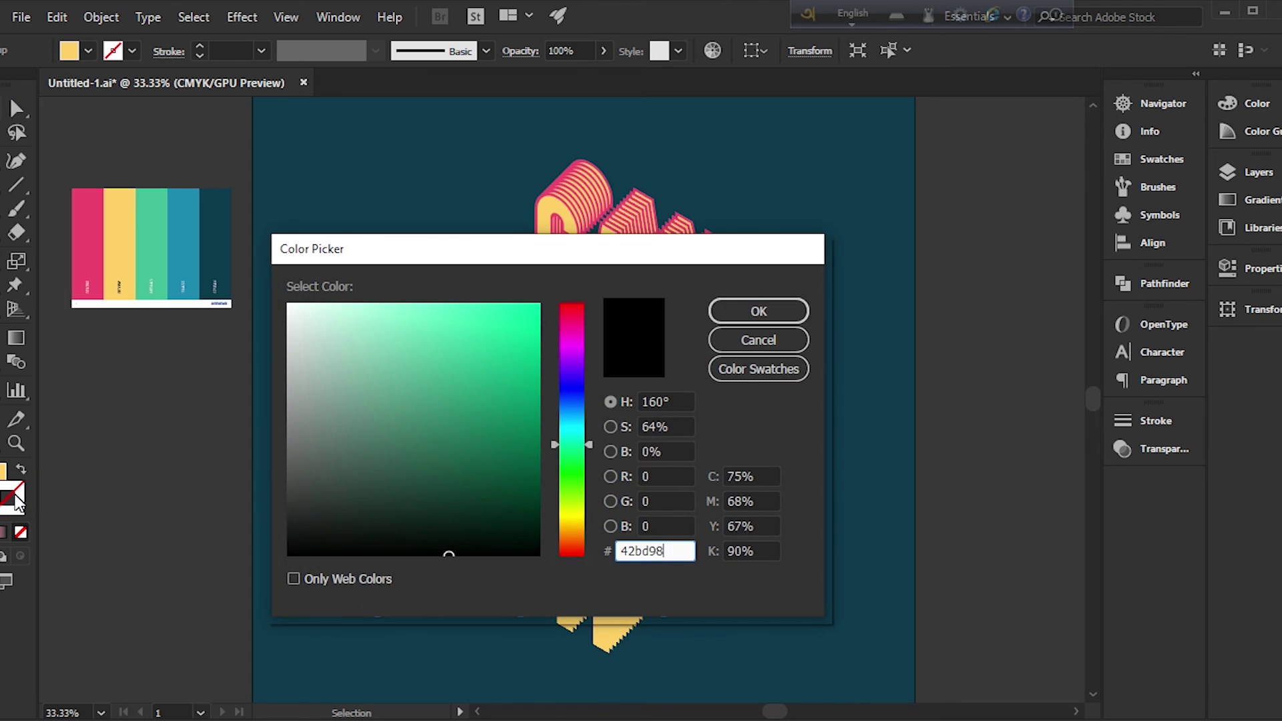
key("Return")
Set the stroke weight of the yellow DO IT to 14 pt and deselect it
left_click(200, 46)
left_click(200, 46)
double_click(16, 107)
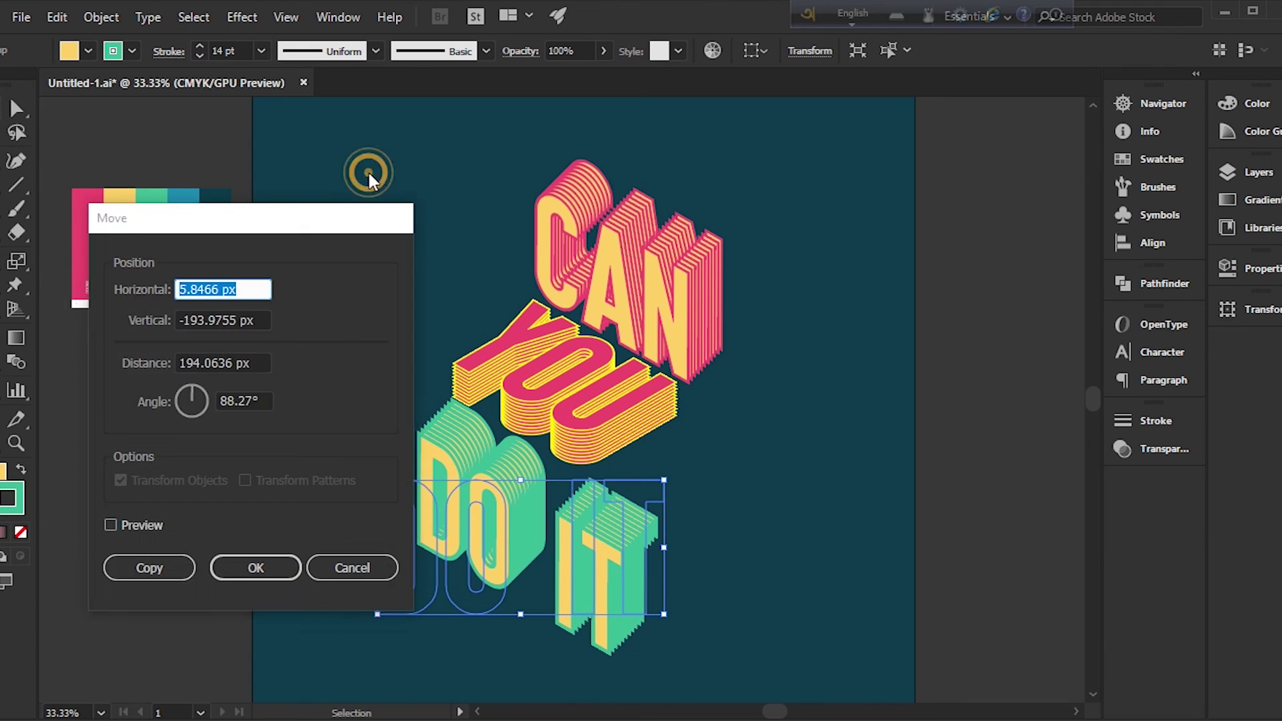
left_click(353, 568)
left_click(414, 260)
key("ctrl+minus")
key("ctrl+minus")
key("ctrl+equal")
key("ctrl+equal")
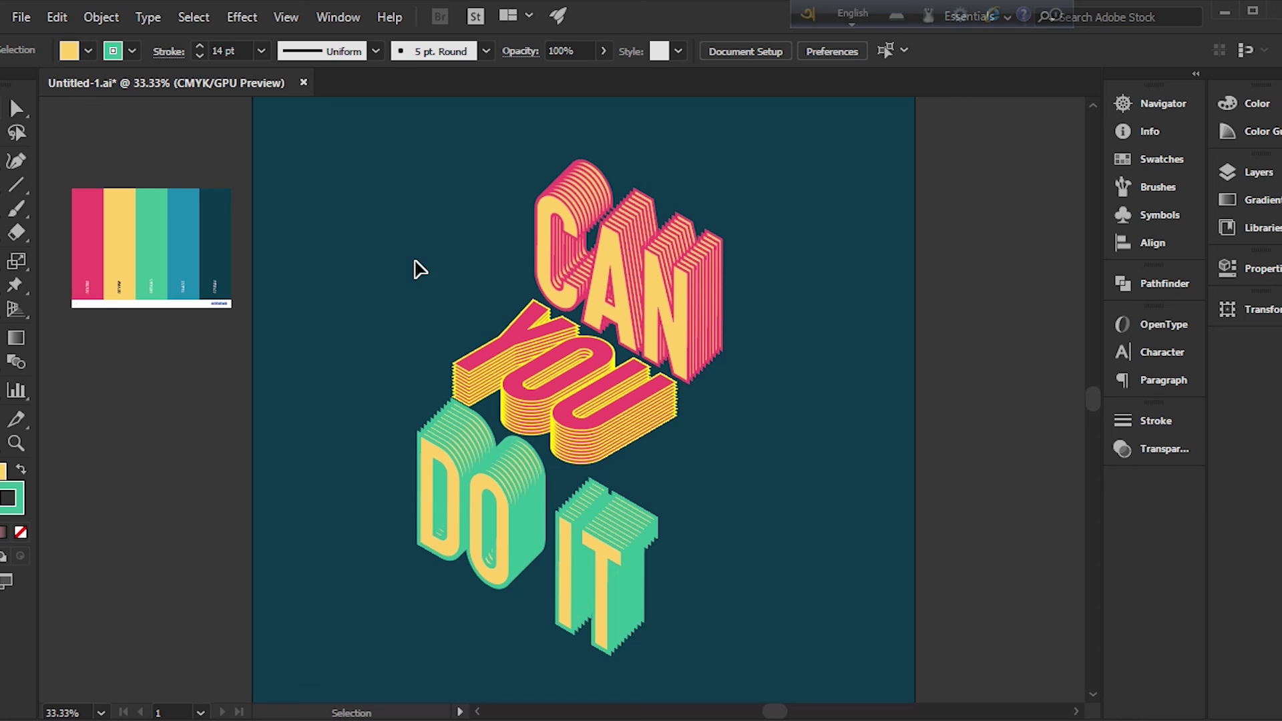